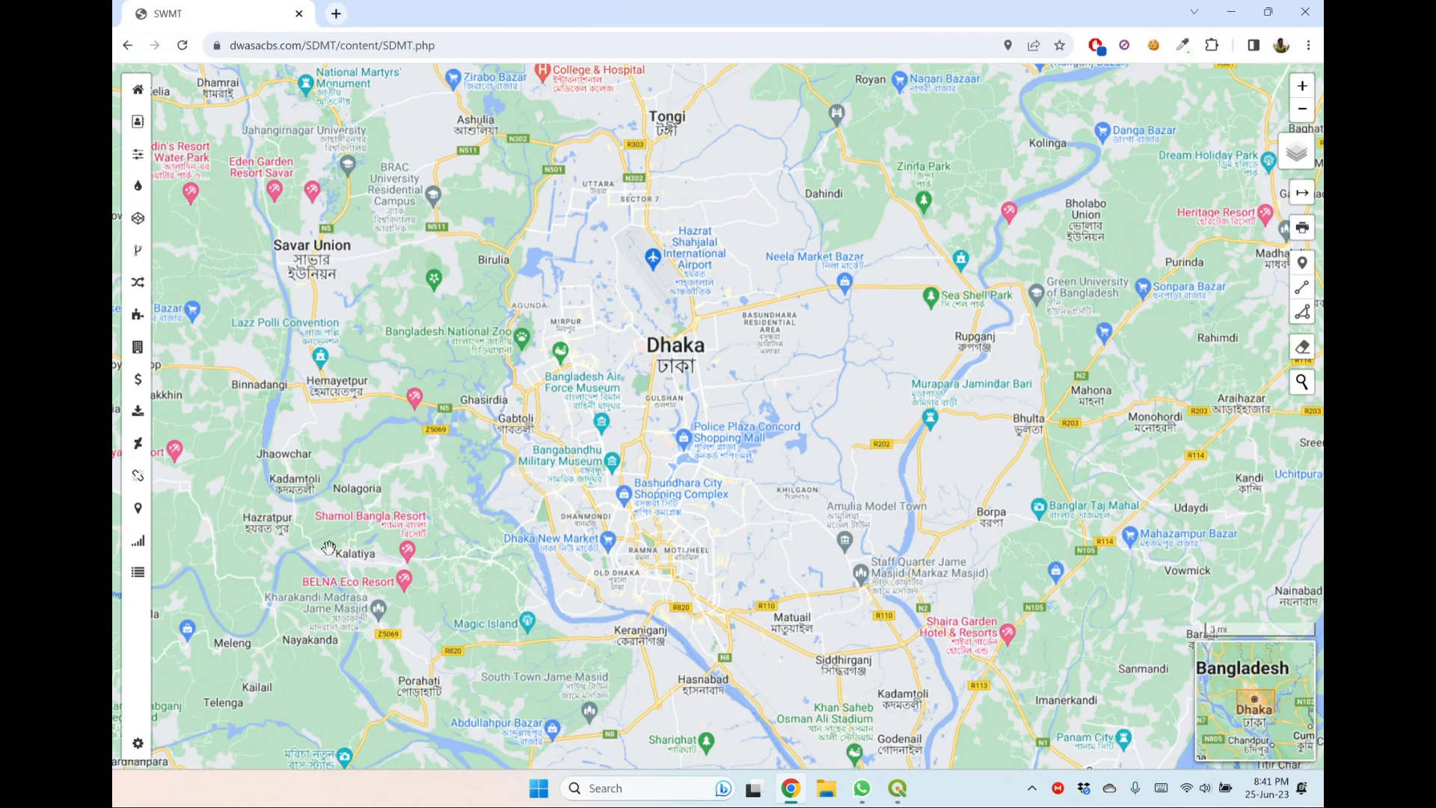
Open the Admin query tool and run a query for all valves.
{"action": "left_click", "coordinate": [141, 755]}
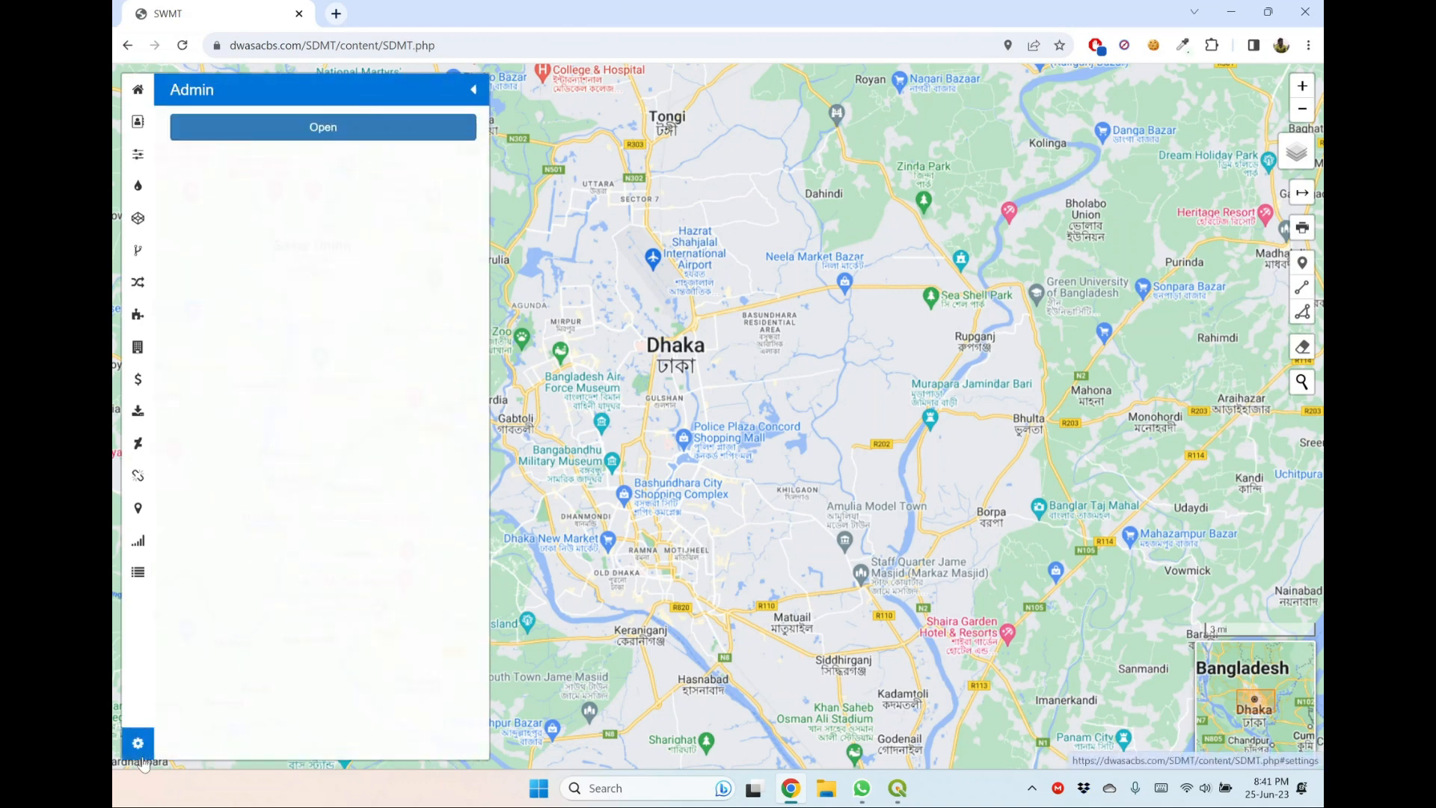
{"action": "left_click", "coordinate": [349, 128]}
{"action": "left_click", "coordinate": [323, 168]}
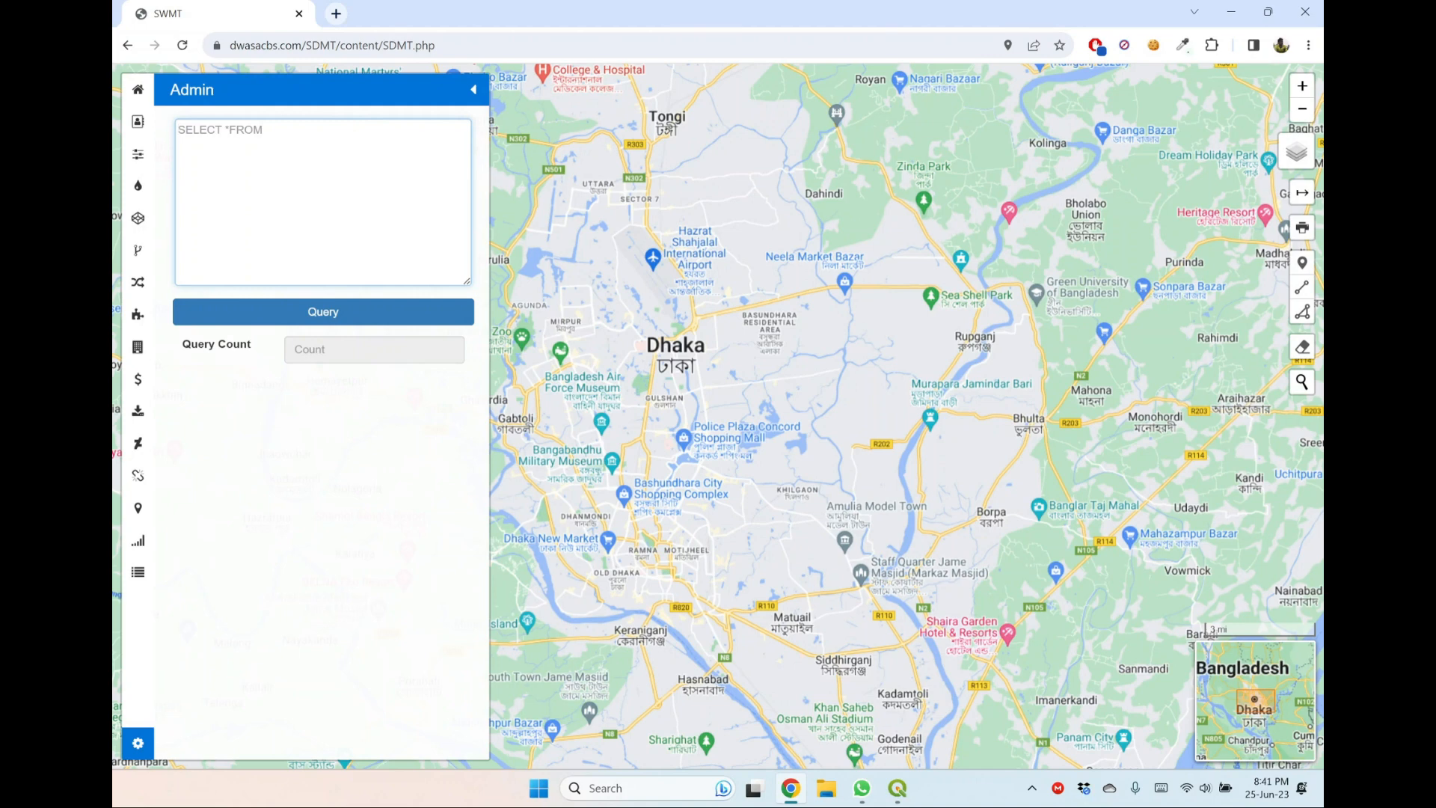
{"action": "type", "text": "valves"}
{"action": "left_click", "coordinate": [327, 314]}
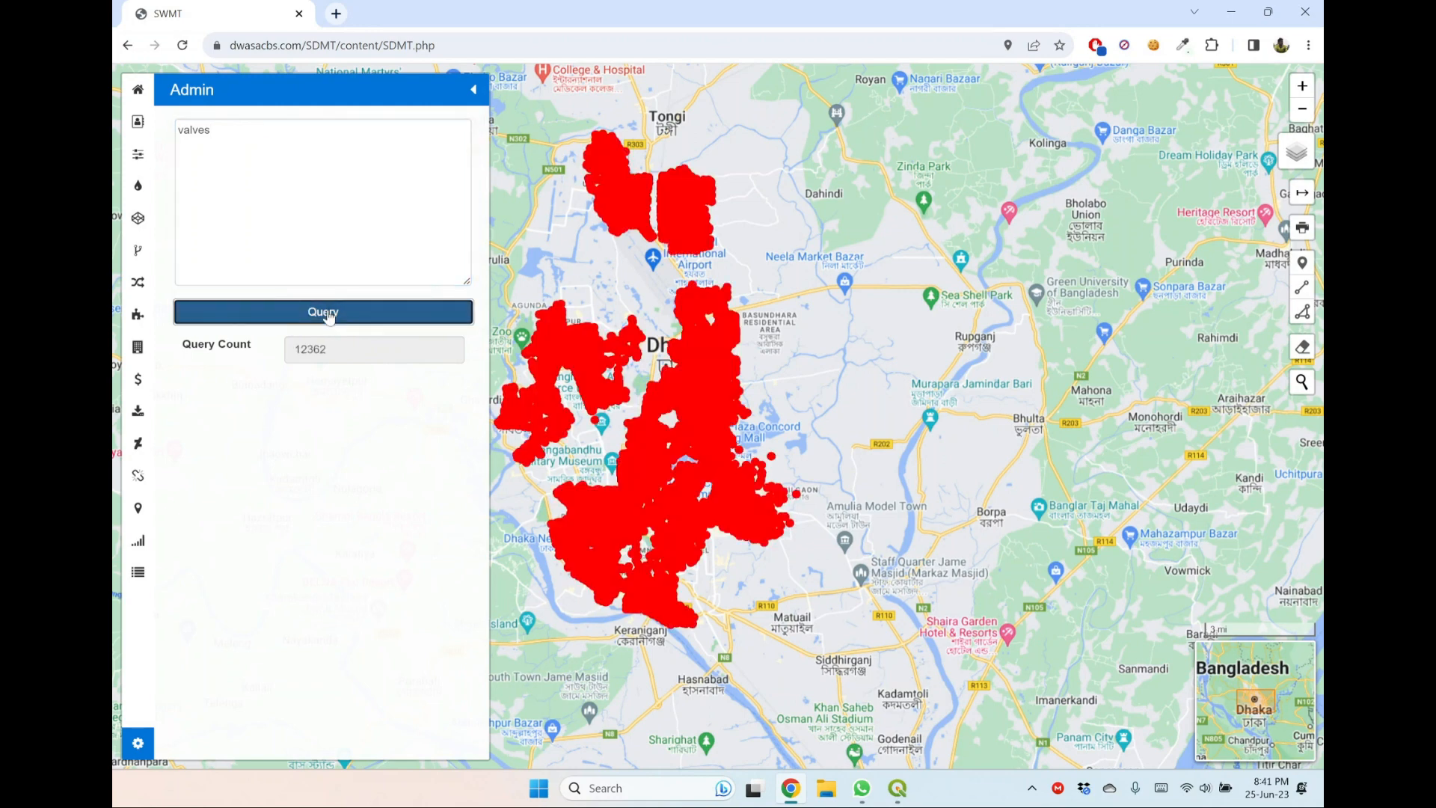
Restrict the valves query to valve_zone_id = '9' and run it.
{"action": "mouse_move", "coordinate": [615, 183]}
{"action": "scroll", "coordinate": [615, 183], "scroll_direction": "up", "scroll_amount": 1}
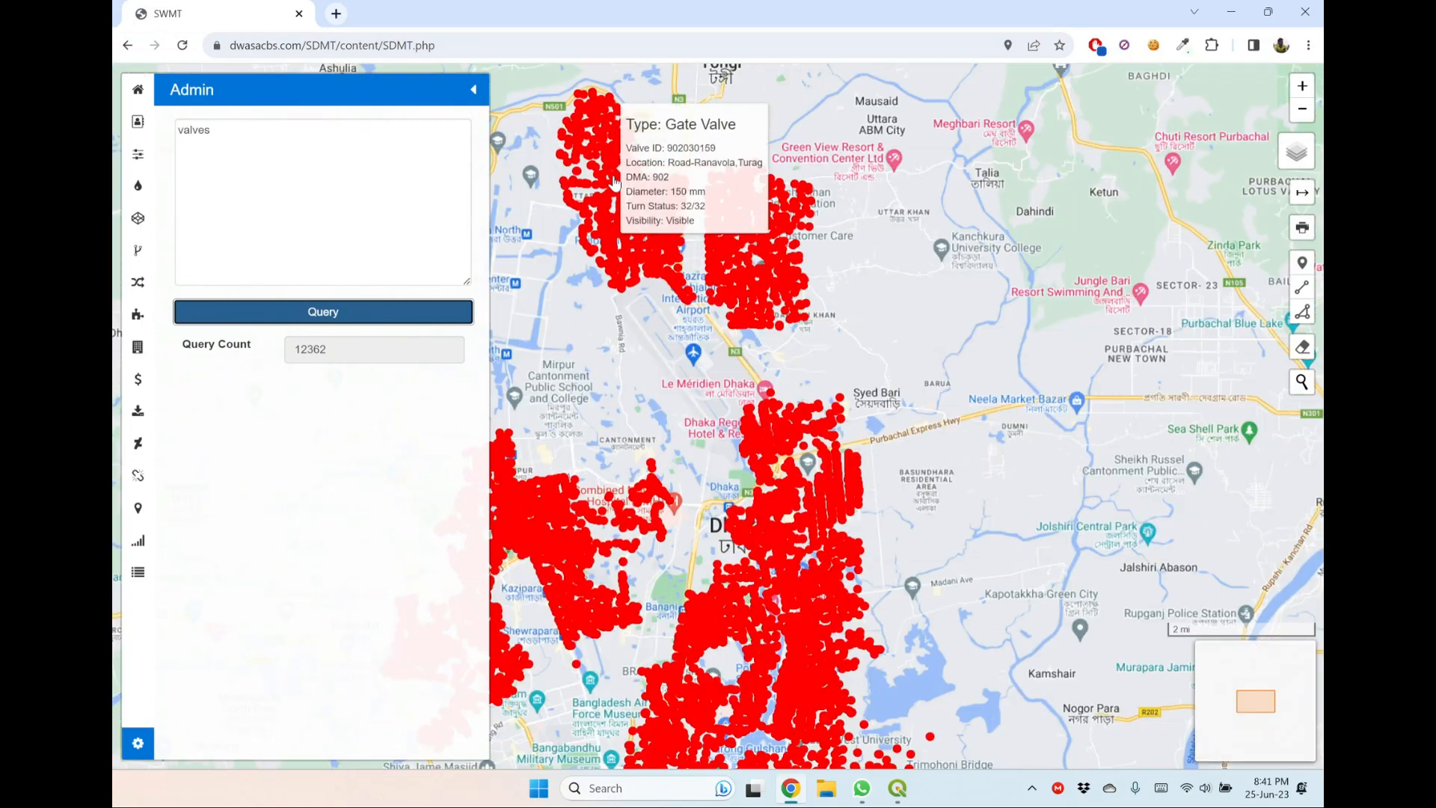
{"action": "scroll", "coordinate": [615, 184], "scroll_direction": "down", "scroll_amount": 3}
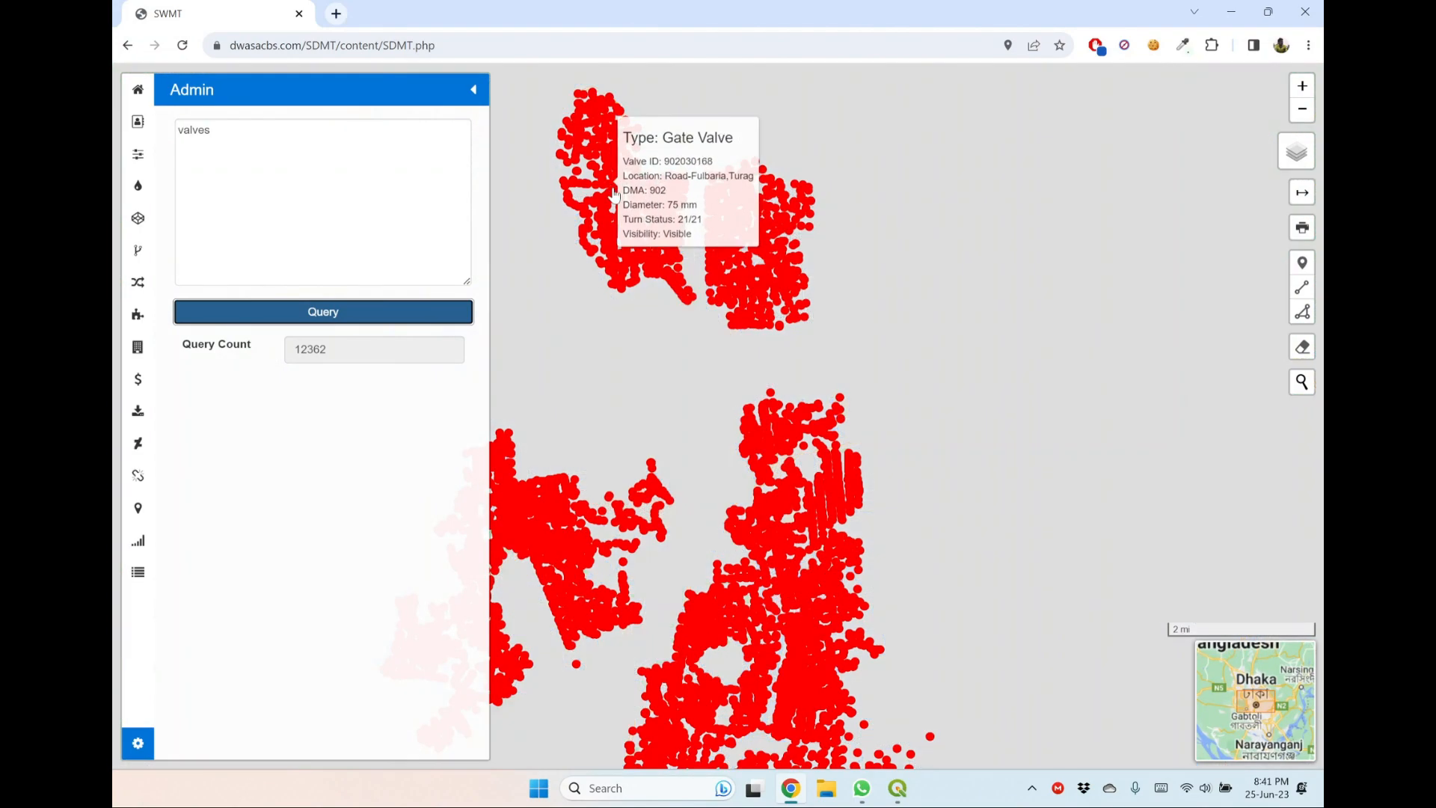
{"action": "scroll", "coordinate": [652, 243], "scroll_direction": "up", "scroll_amount": 3}
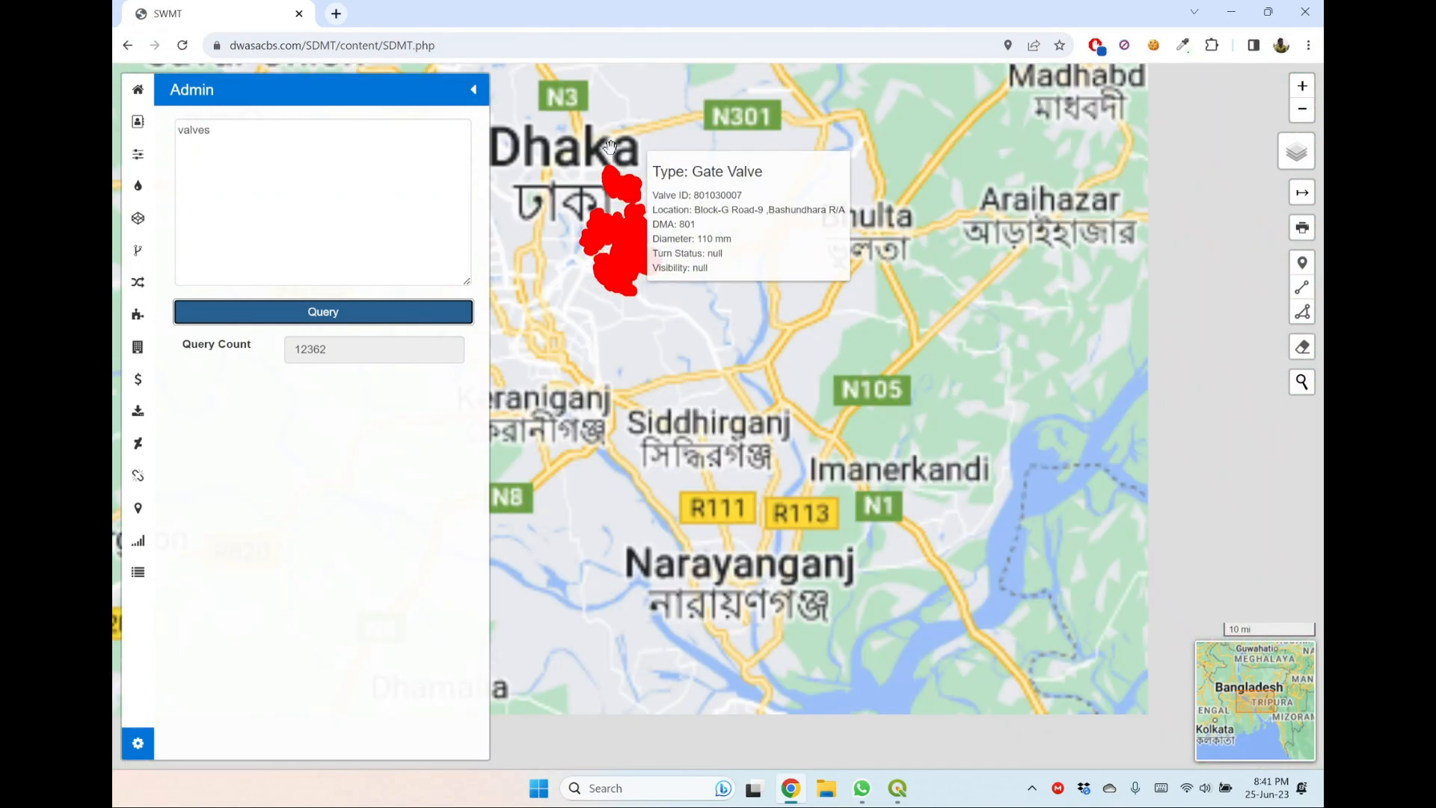
{"action": "left_click_drag", "start_coordinate": [673, 229], "coordinate": [1078, 507]}
{"action": "left_click_drag", "start_coordinate": [1035, 173], "coordinate": [1028, 350]}
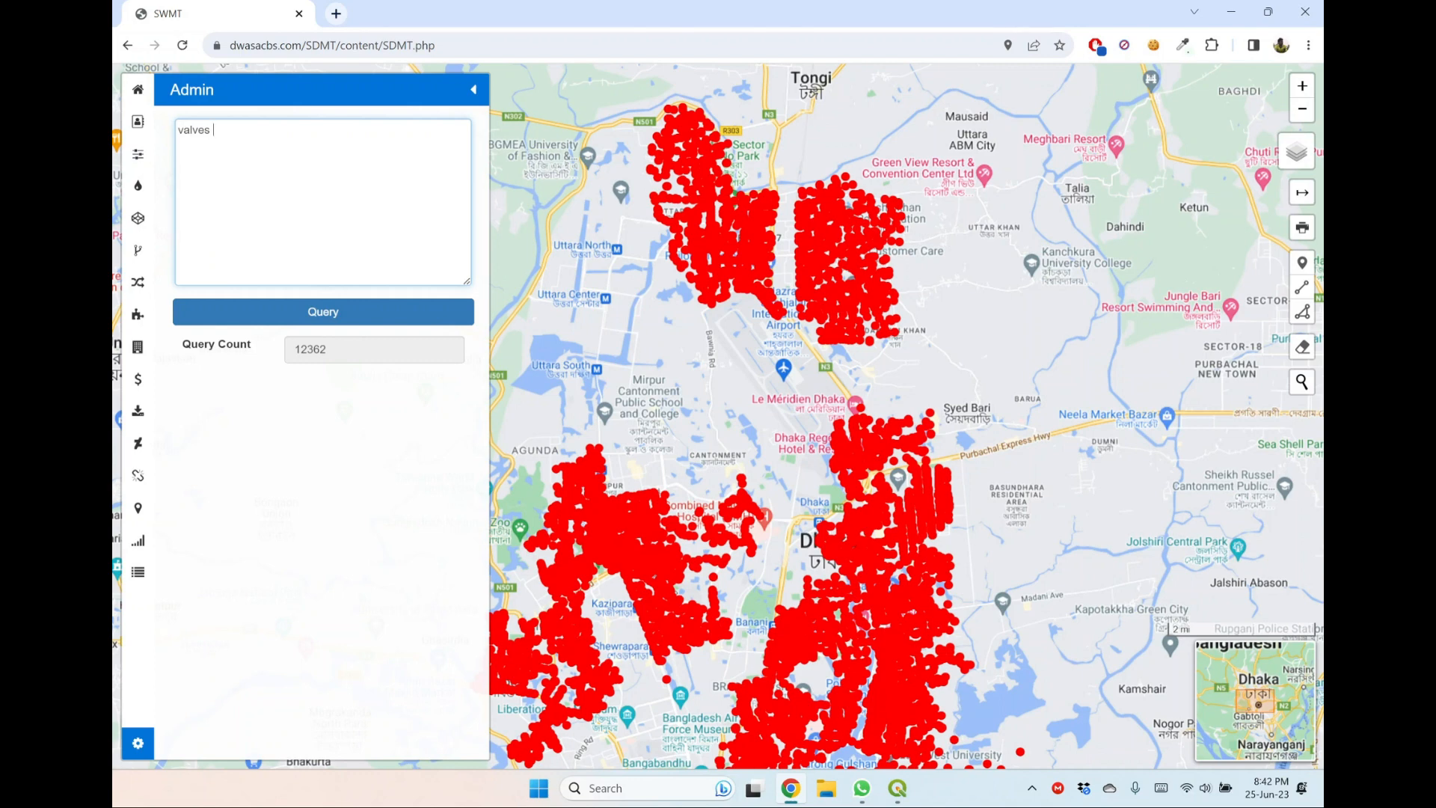
{"action": "type", "text": "where valve_zone_id = 'o"}
{"action": "key", "text": "BackSpace"}
{"action": "type", "text": "9"}
{"action": "left_click_drag", "start_coordinate": [647, 290], "coordinate": [704, 242]}
{"action": "left_click", "coordinate": [324, 311]}
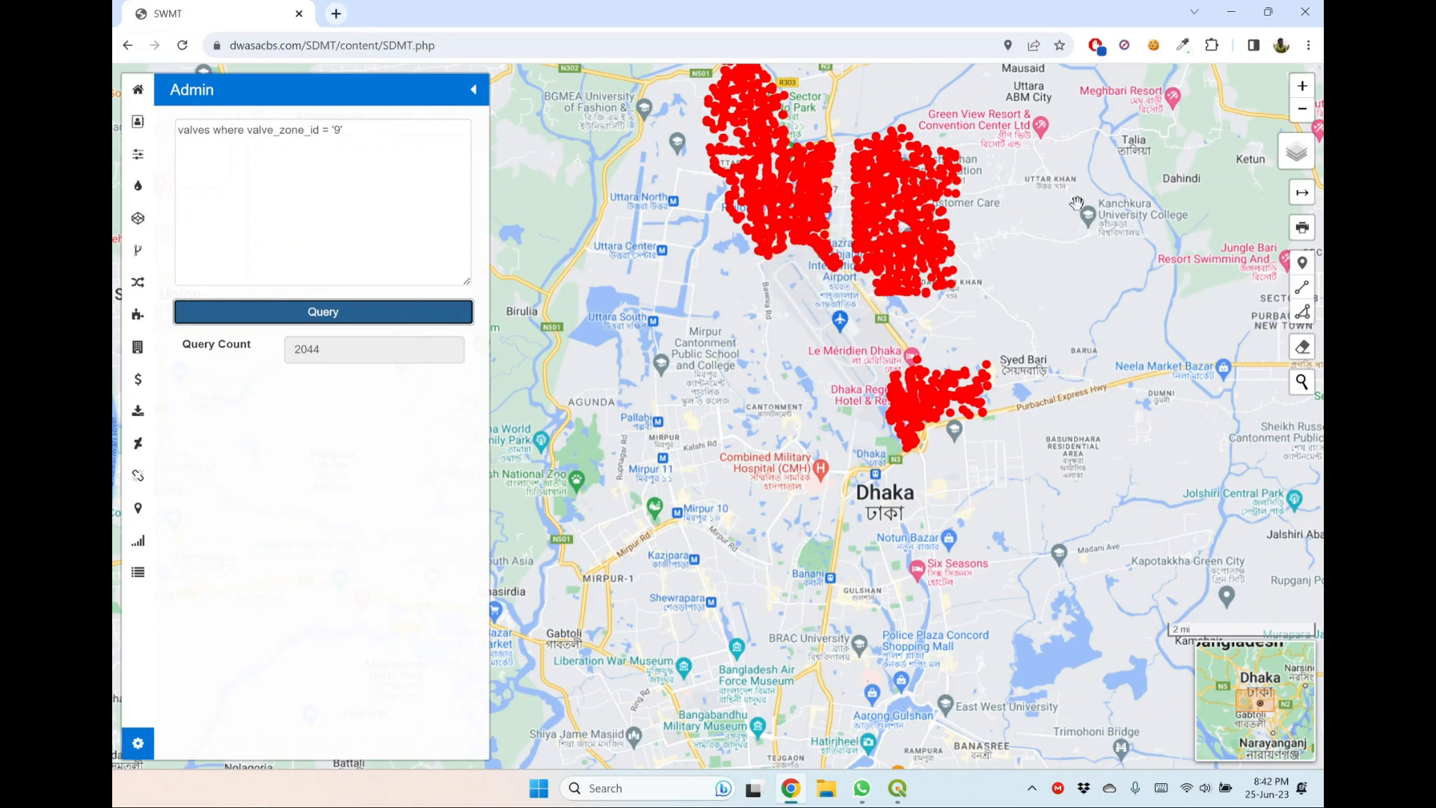
Add the condition and valve_type = 'Washout Valve' to the zone 9 valves query and run it.
{"action": "left_click_drag", "start_coordinate": [657, 323], "coordinate": [653, 359]}
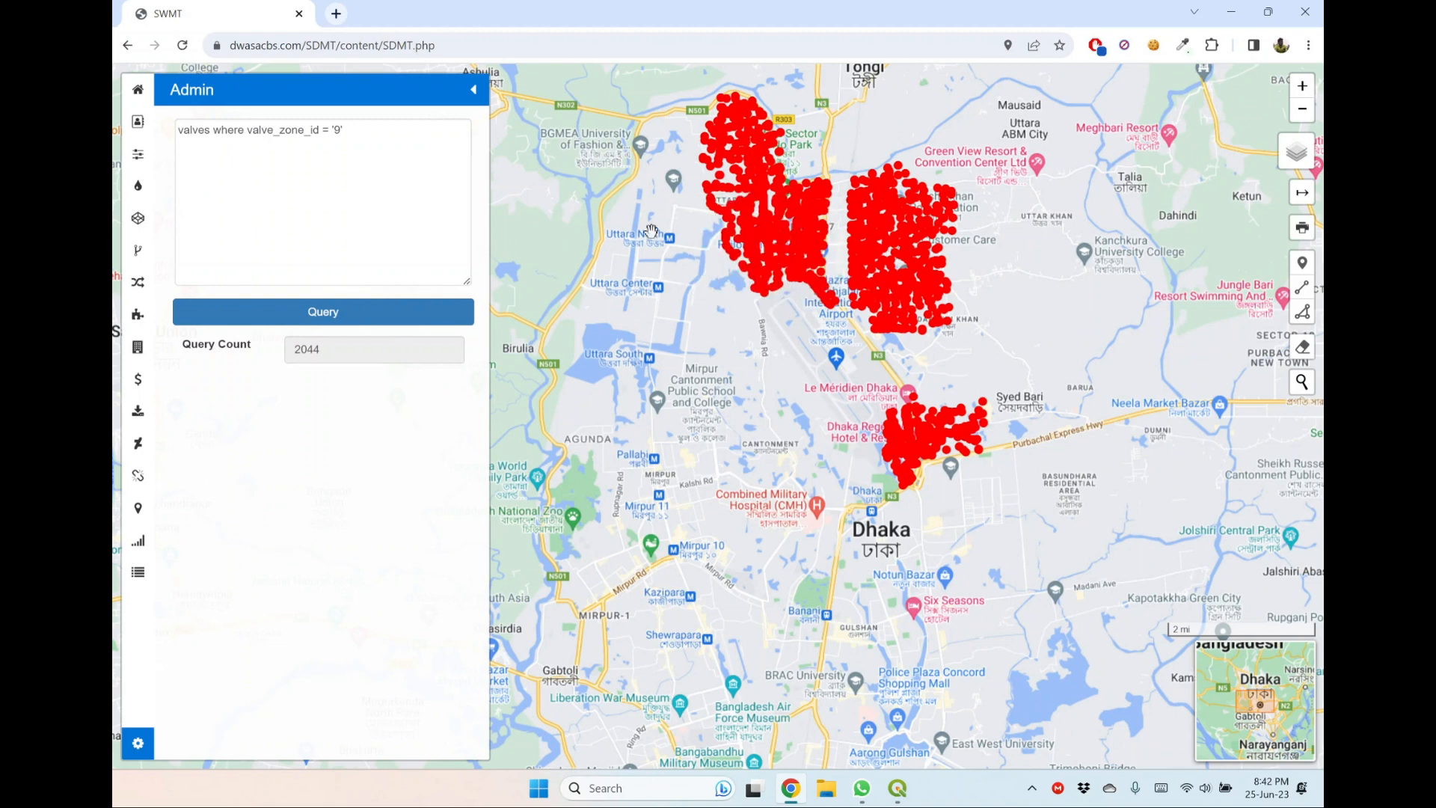
{"action": "left_click_drag", "start_coordinate": [654, 223], "coordinate": [643, 264]}
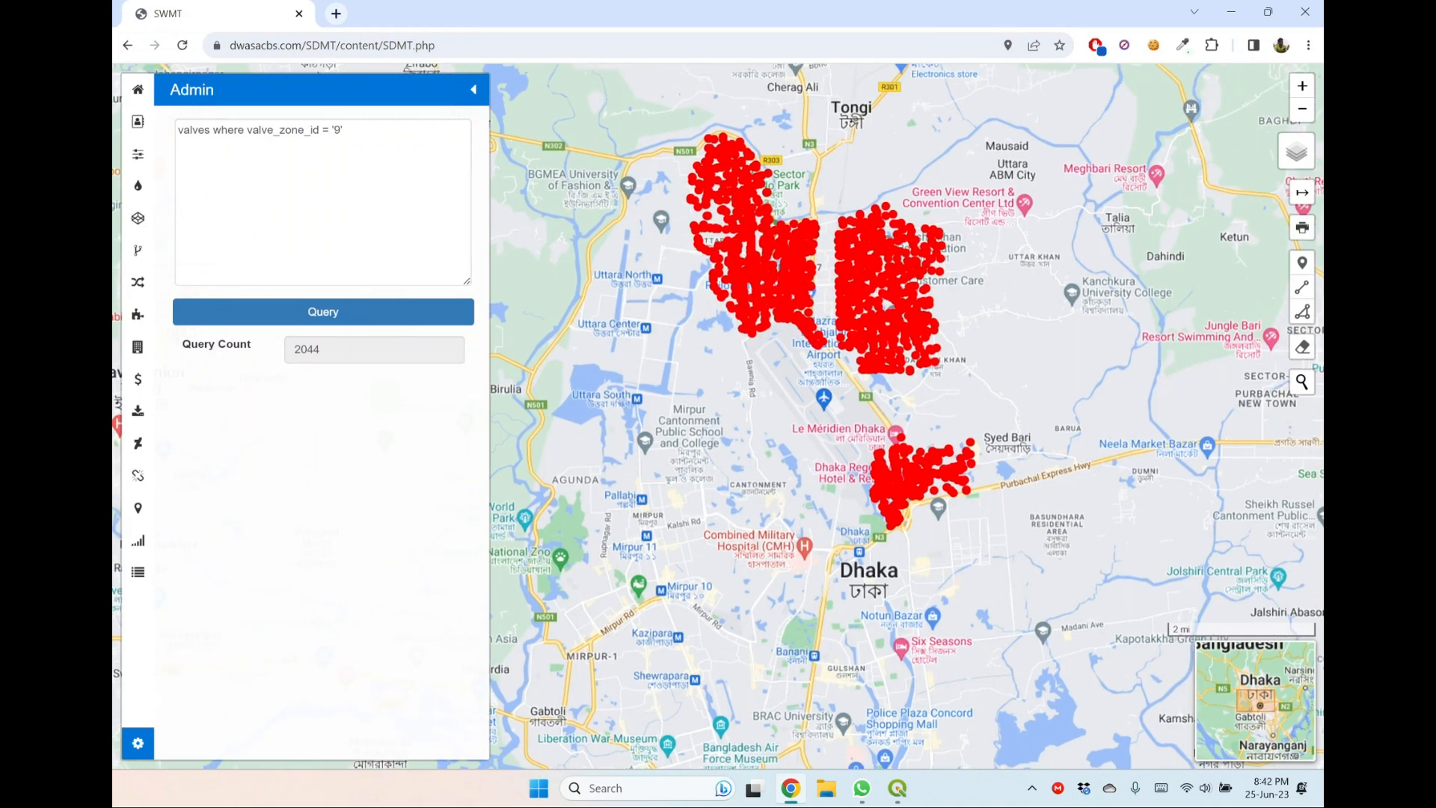
{"action": "left_click", "coordinate": [344, 130]}
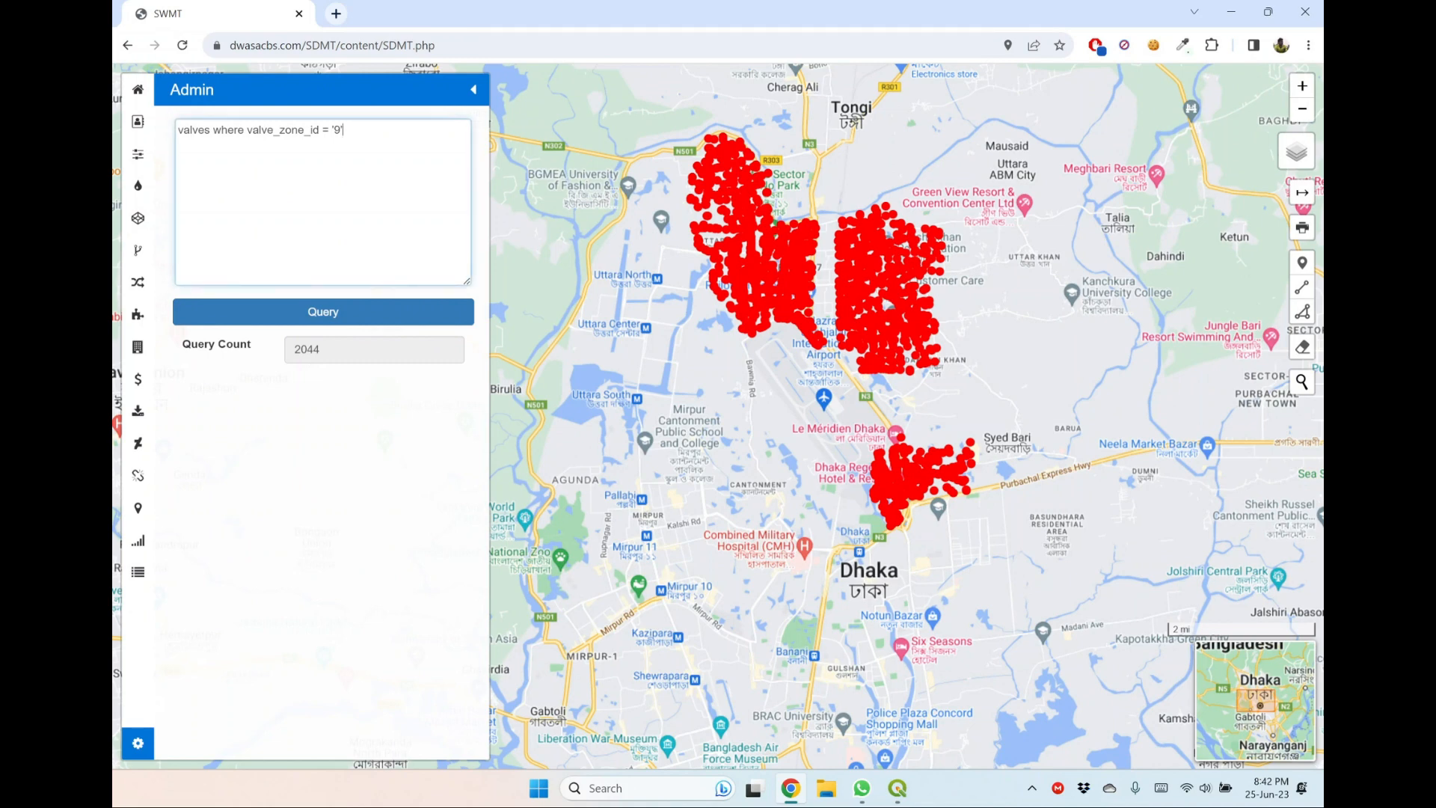
{"action": "type", "text": "and valve_type = 'Washout Valve'"}
{"action": "left_click", "coordinate": [353, 316]}
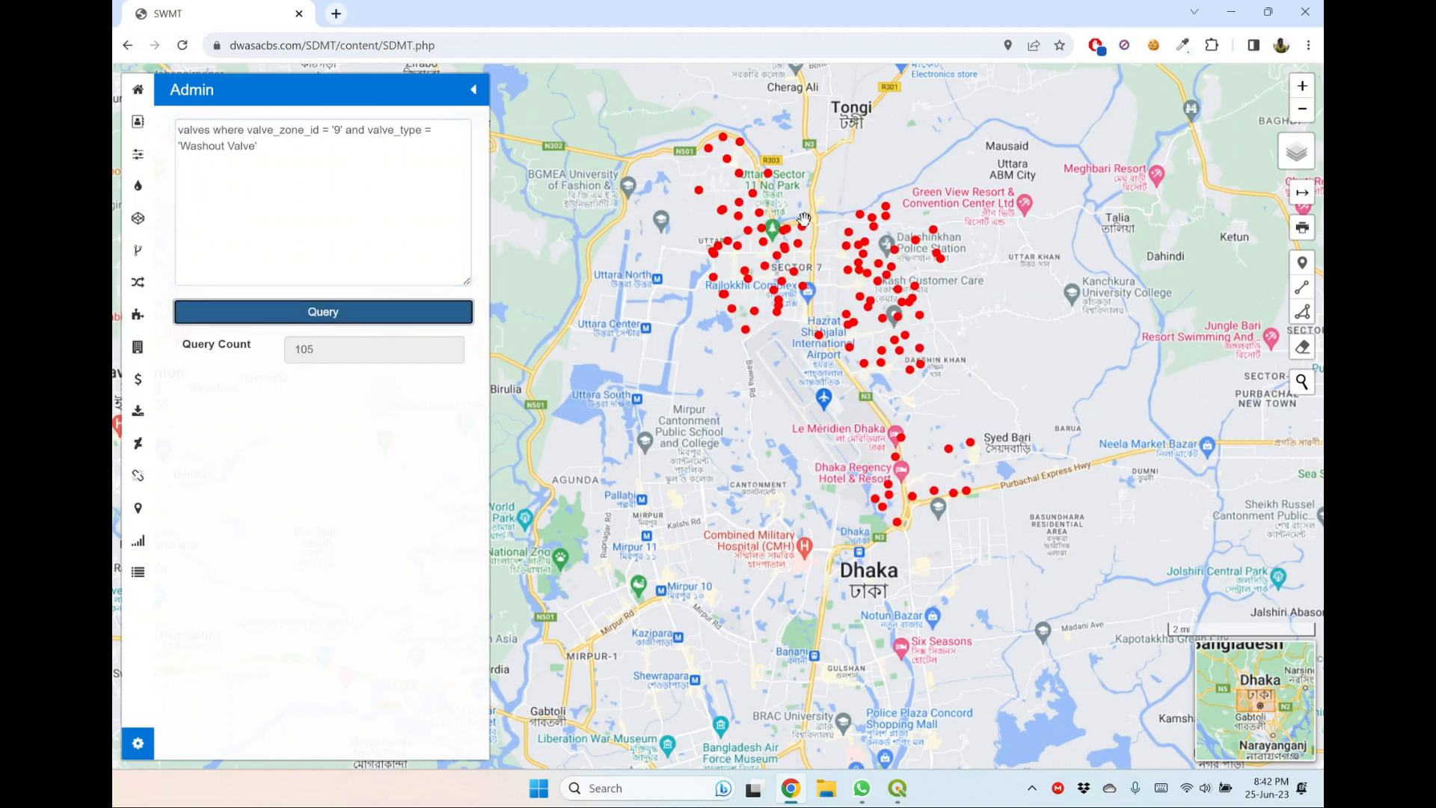
Replace the valve type in the query with 'Gate Valve' and run it.
{"action": "mouse_move", "coordinate": [803, 229]}
{"action": "left_click_drag", "start_coordinate": [847, 261], "coordinate": [847, 289]}
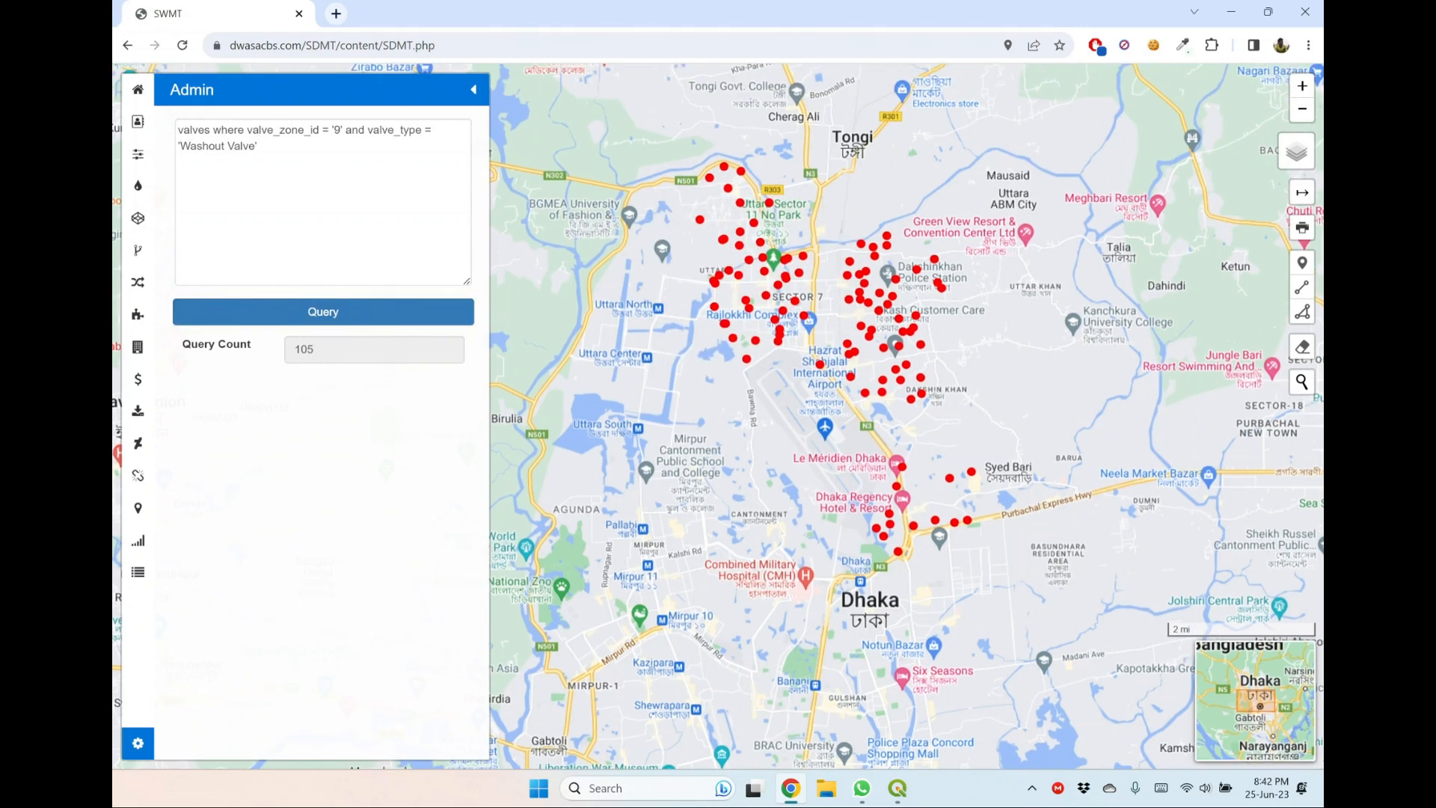
{"action": "double_click", "coordinate": [202, 146]}
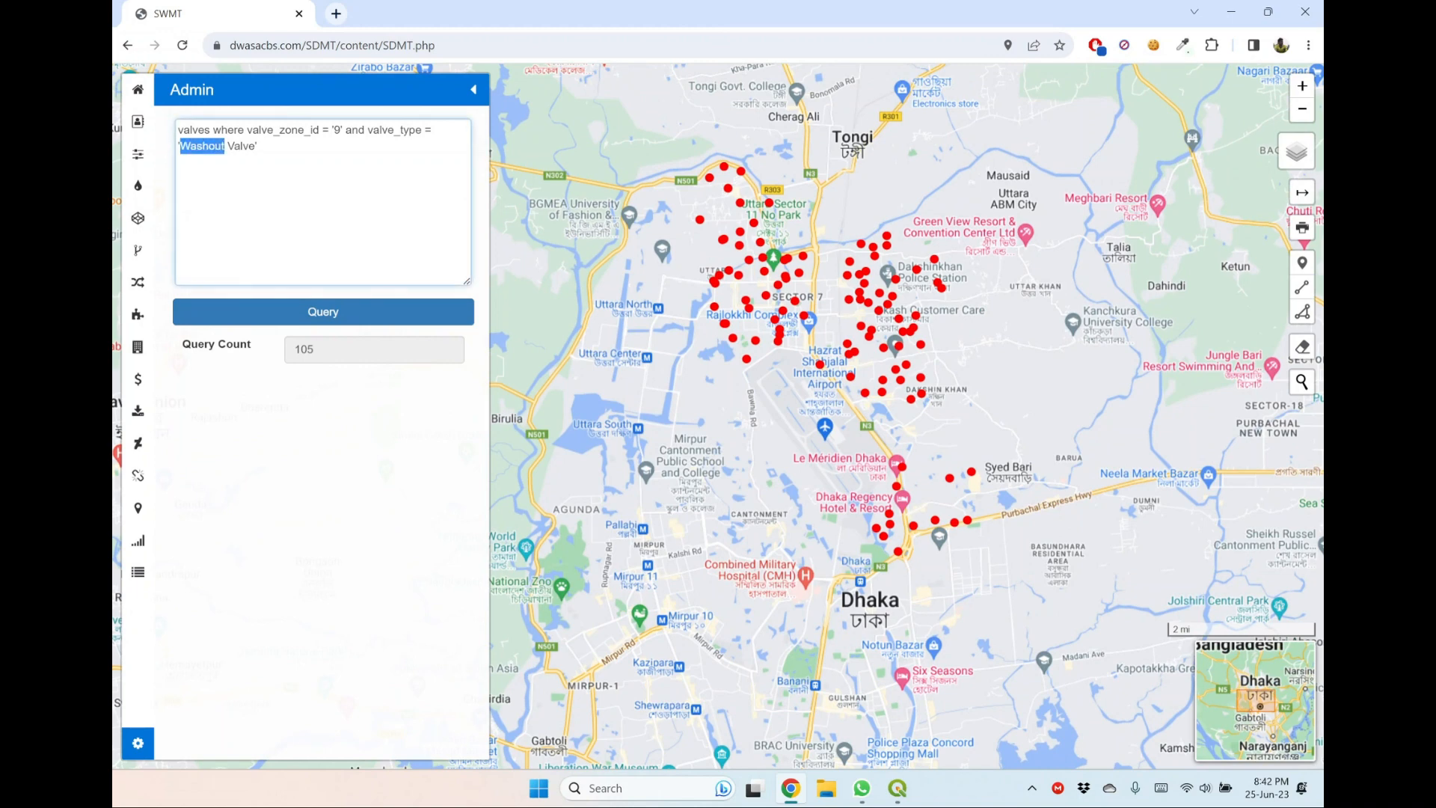
{"action": "type", "text": "Gate"}
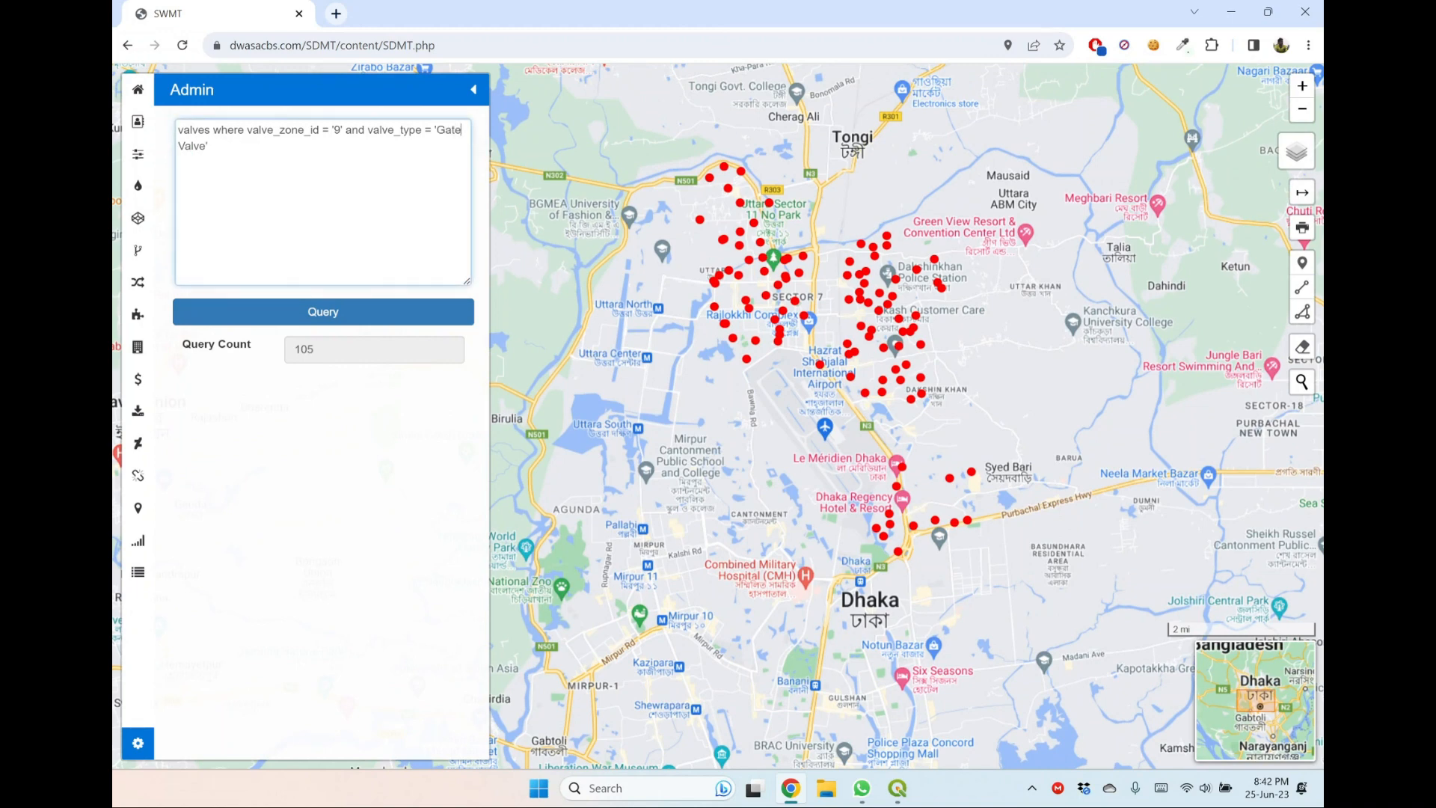
{"action": "left_click", "coordinate": [323, 312]}
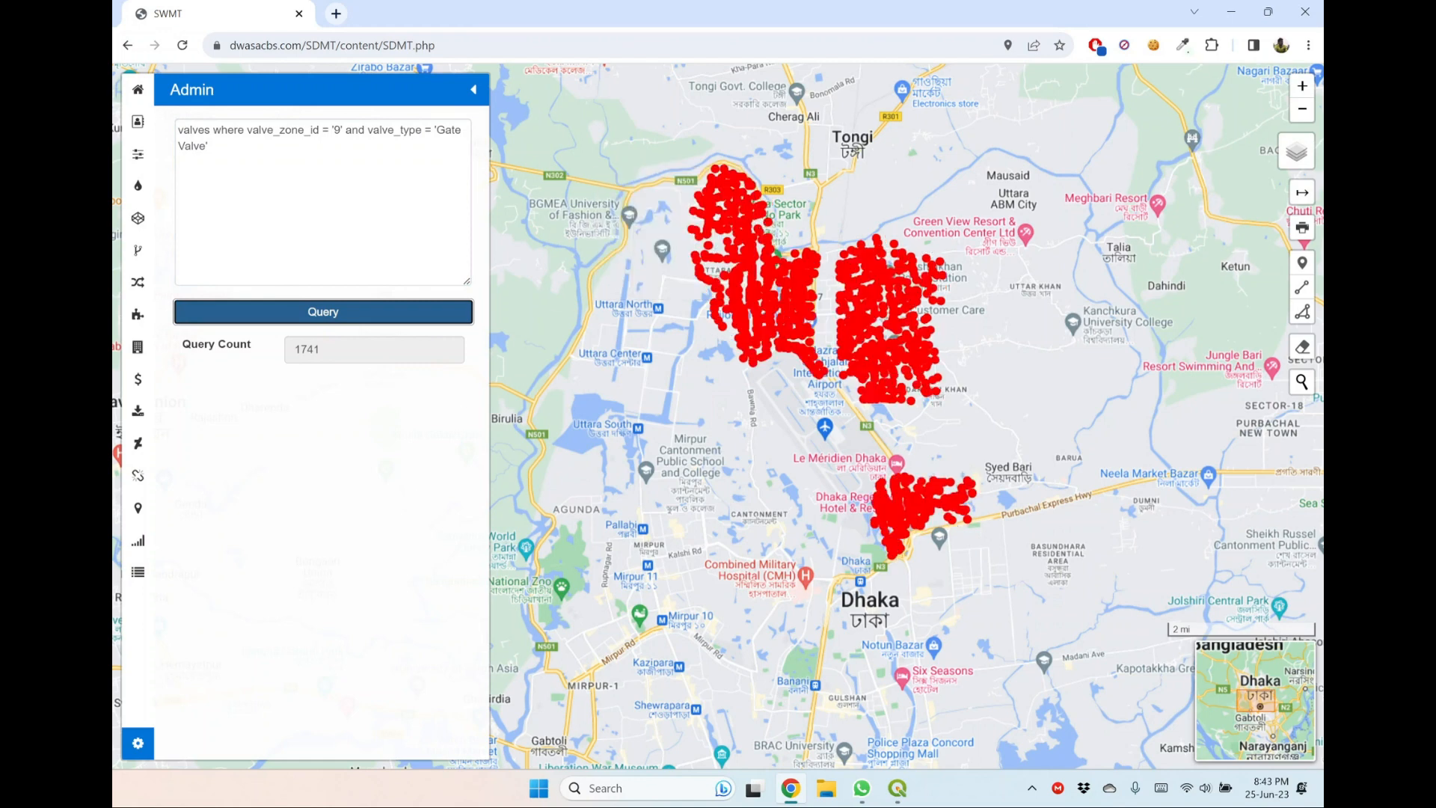
Replace the zone condition in the gate valve query with valve_dma_id = '901' and run it.
{"action": "left_click", "coordinate": [304, 130]}
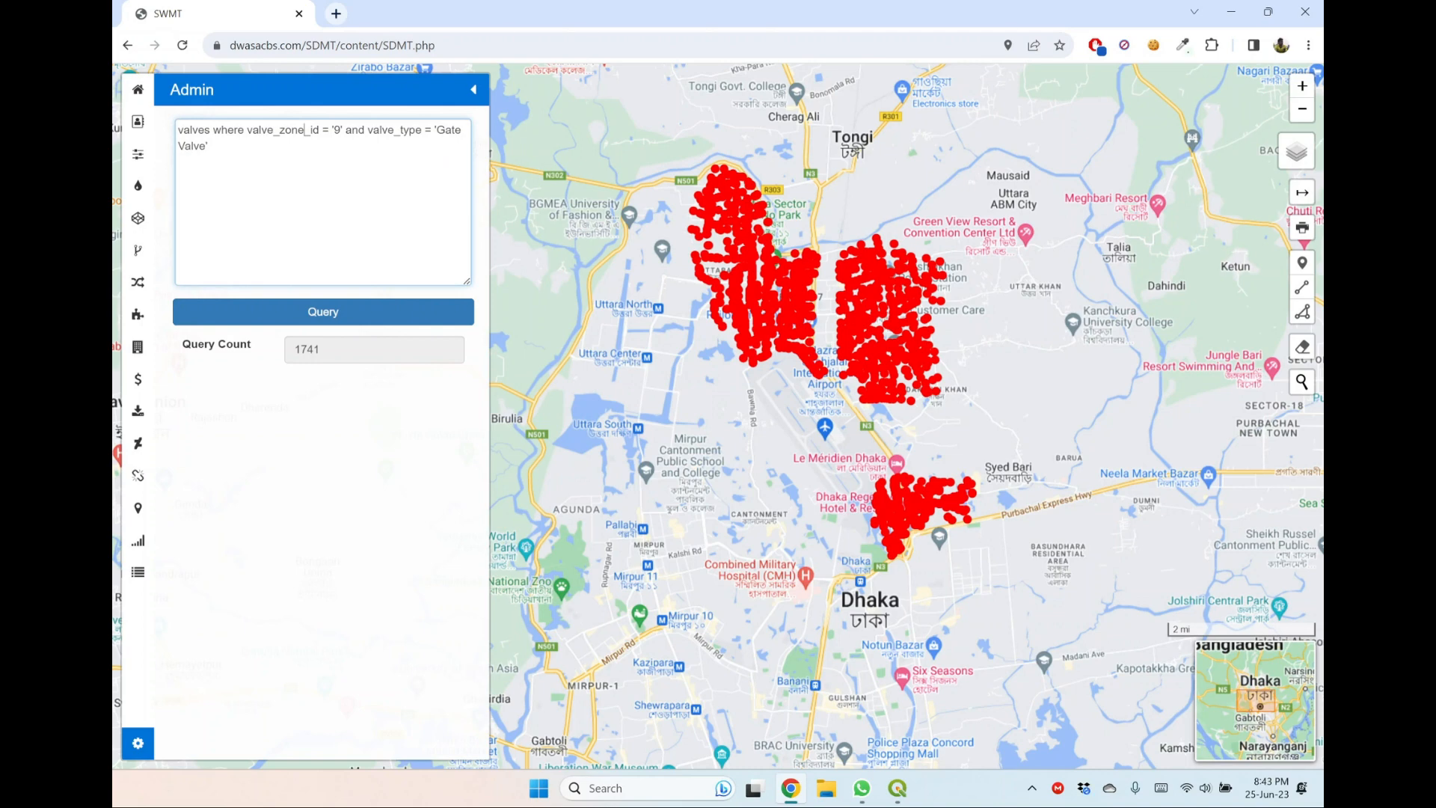
{"action": "key", "text": "BackSpace"}
{"action": "key", "text": "BackSpace"}
{"action": "key", "text": "BackSpace"}
{"action": "key", "text": "BackSpace"}
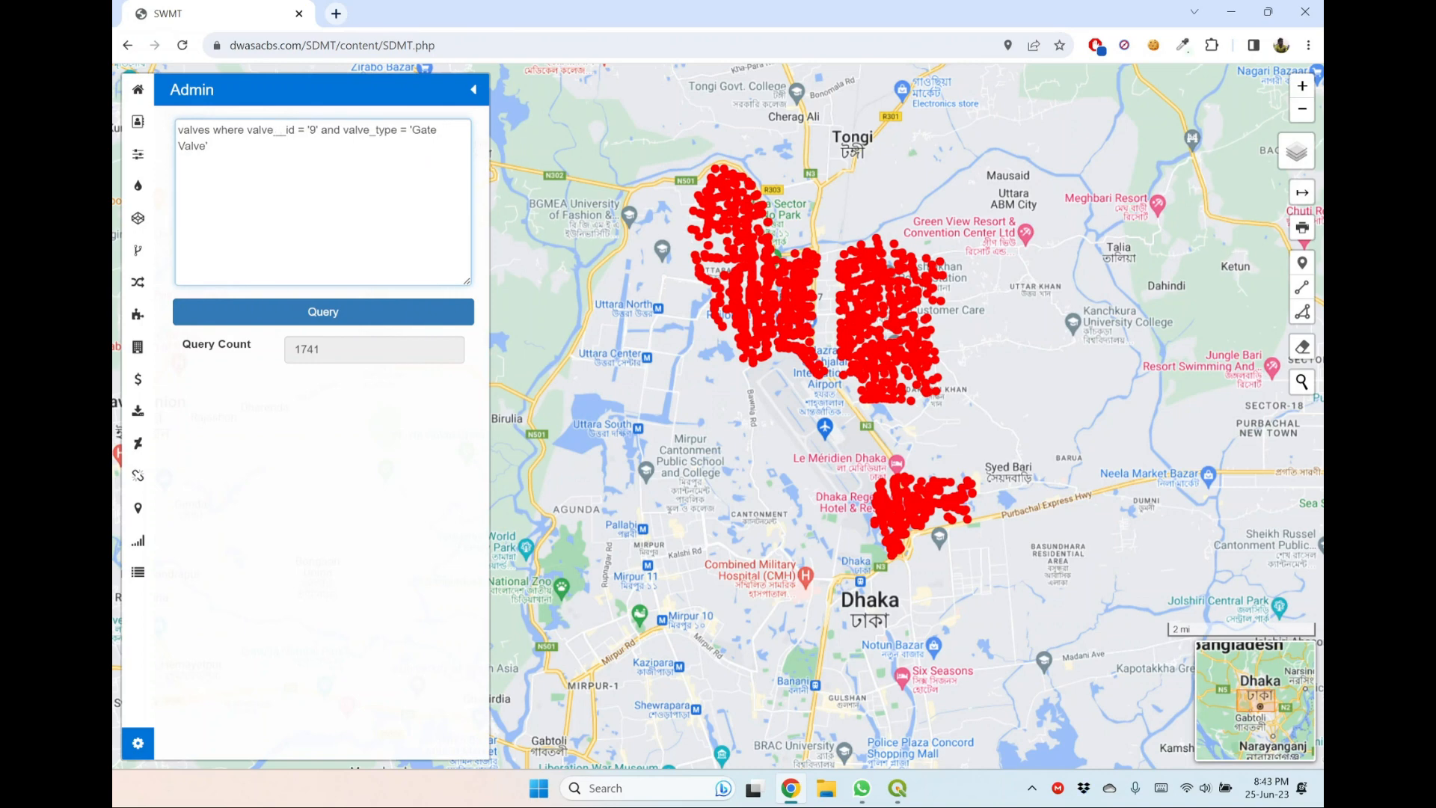
{"action": "type", "text": "dma"}
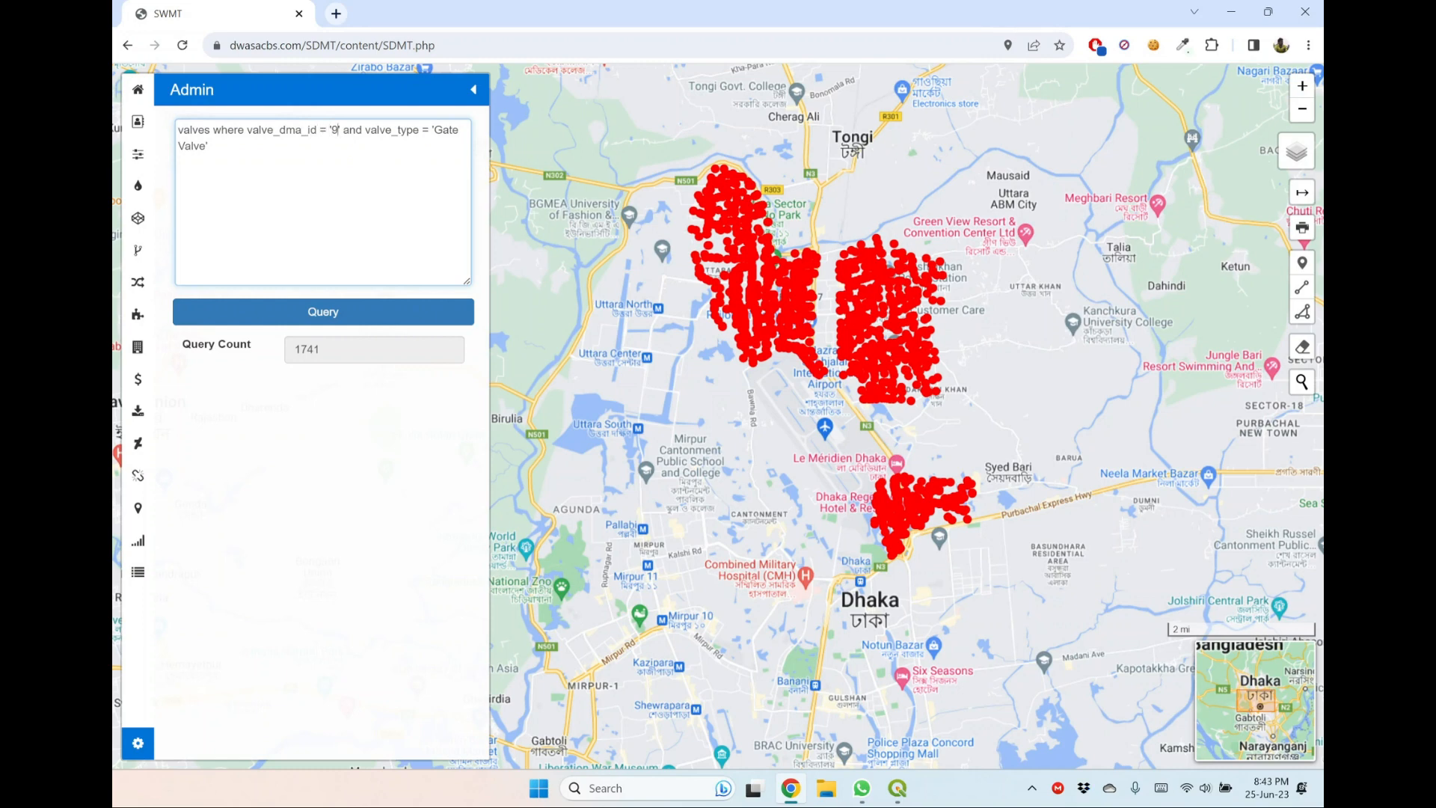
{"action": "type", "text": "01"}
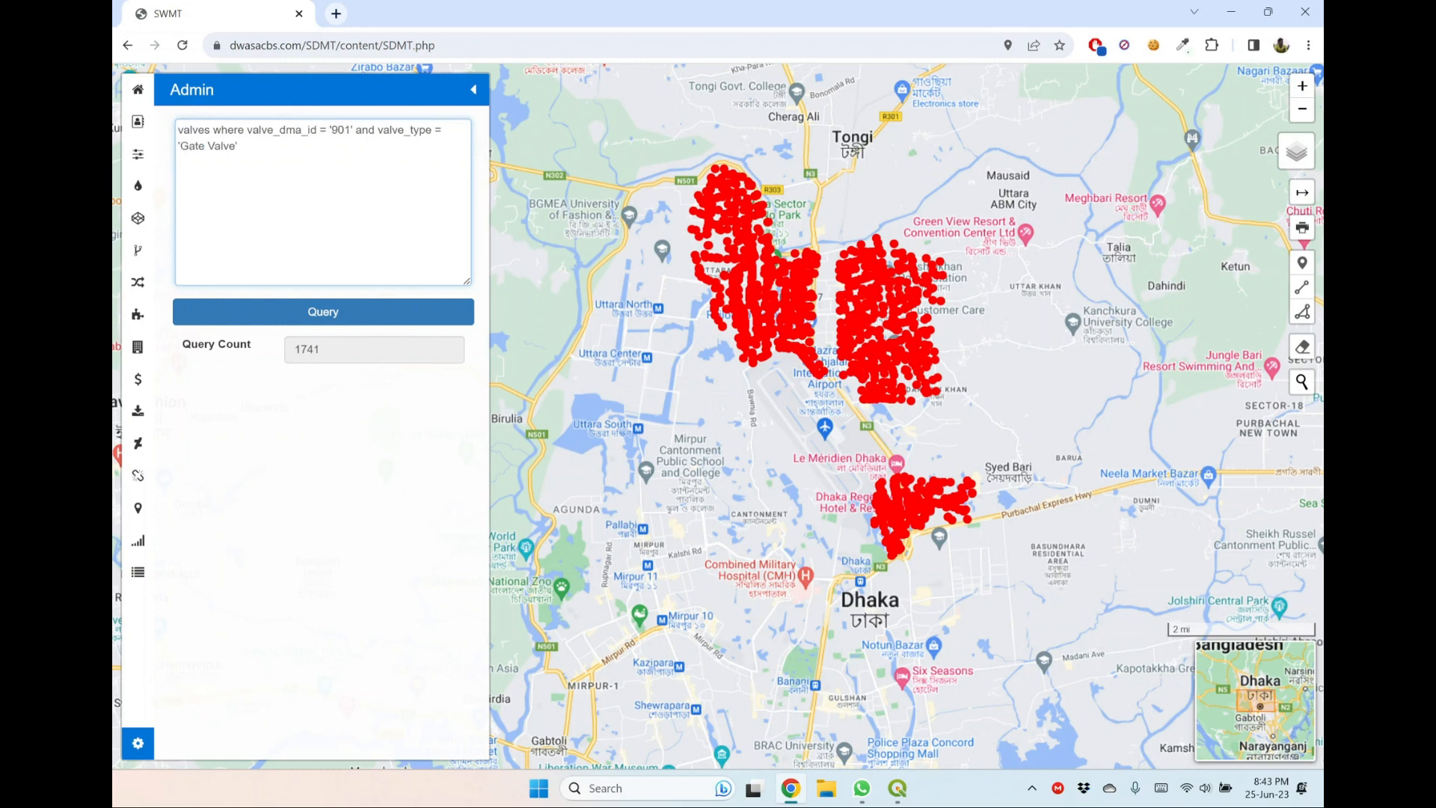
{"action": "left_click", "coordinate": [337, 315]}
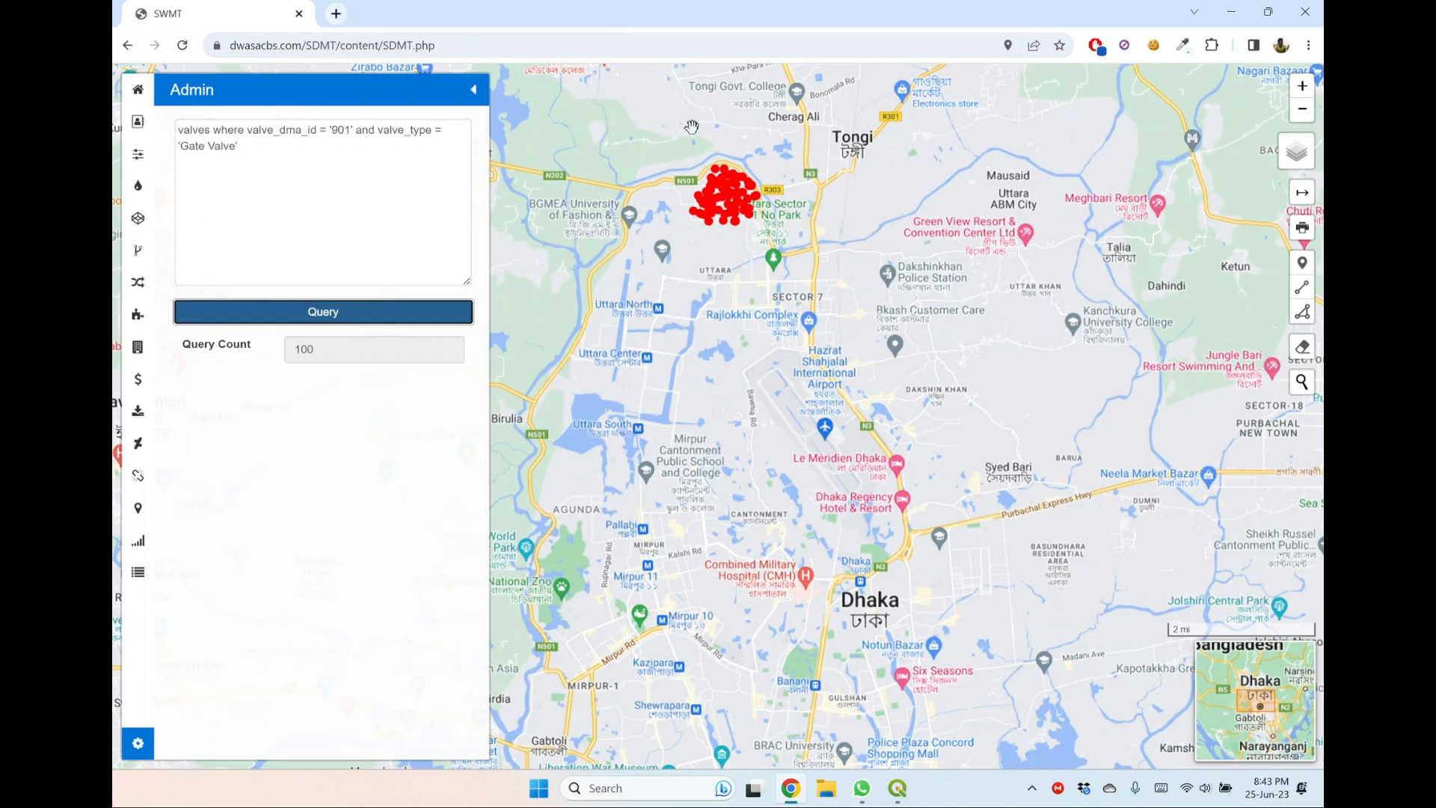
Clear the gate valve query text and hide the Point Feature layer on the map.
{"action": "scroll", "coordinate": [705, 134], "scroll_direction": "up", "scroll_amount": 3}
{"action": "left_click_drag", "start_coordinate": [1099, 574], "coordinate": [1083, 448]}
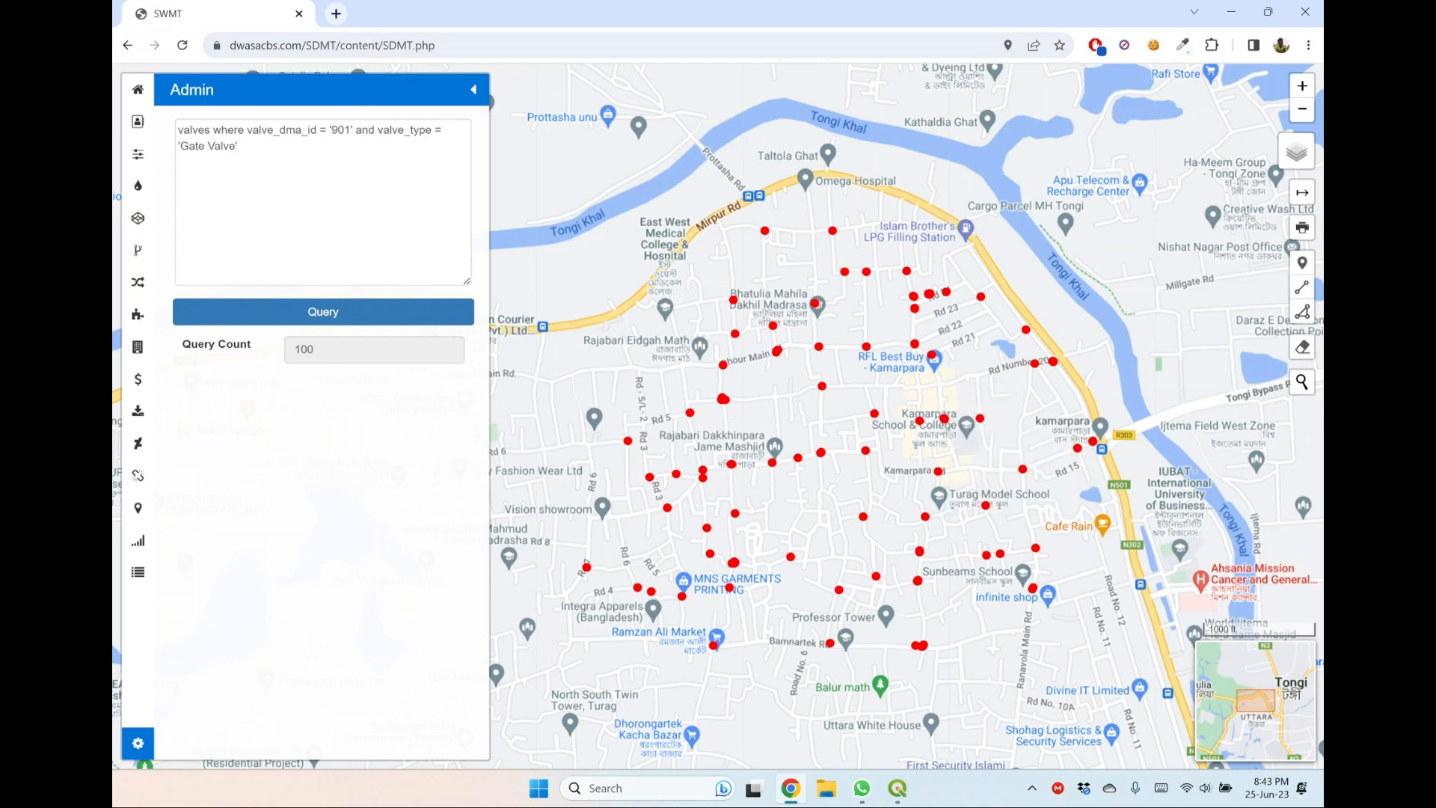
{"action": "left_click_drag", "start_coordinate": [241, 148], "coordinate": [178, 134]}
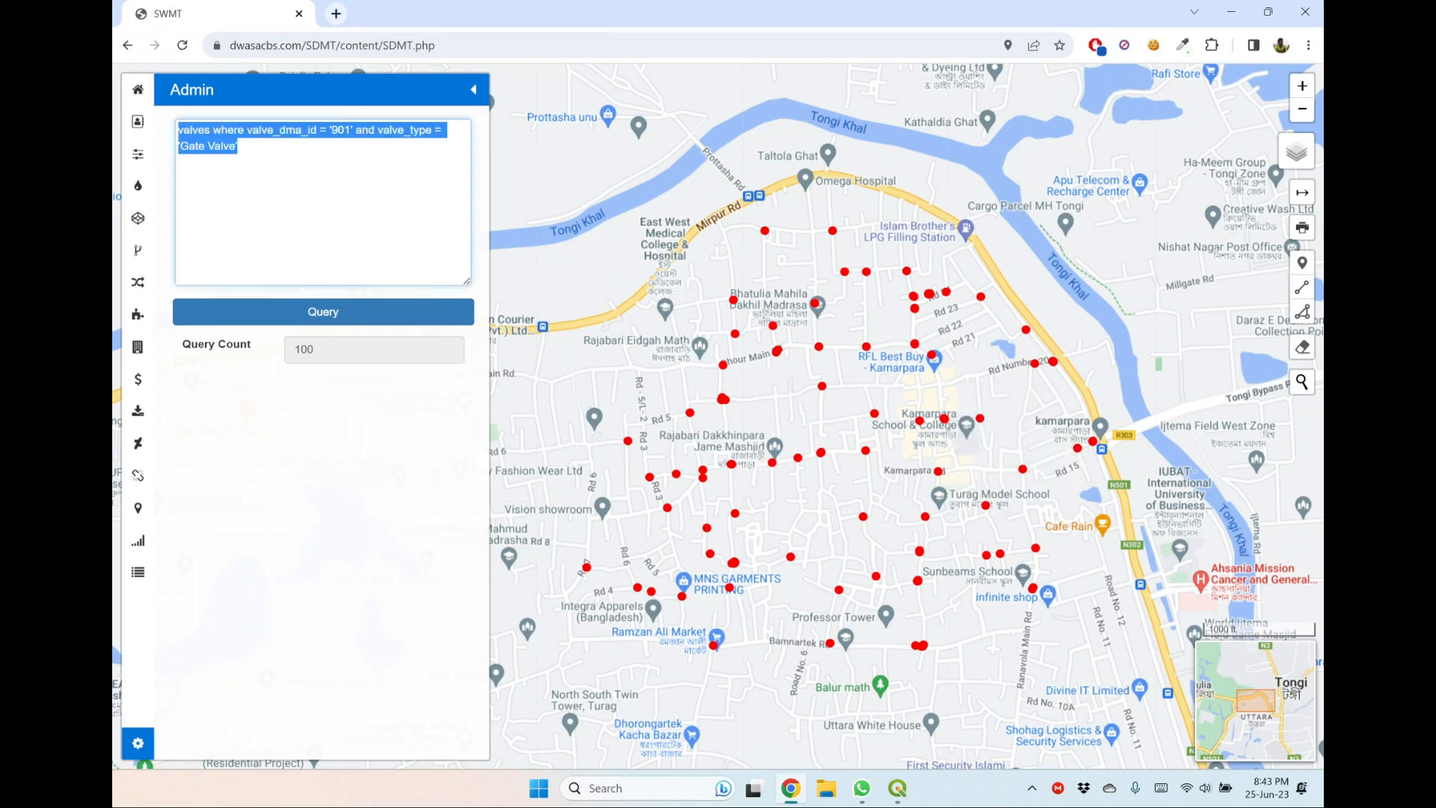
{"action": "key", "text": "BackSpace"}
{"action": "mouse_move", "coordinate": [1311, 160]}
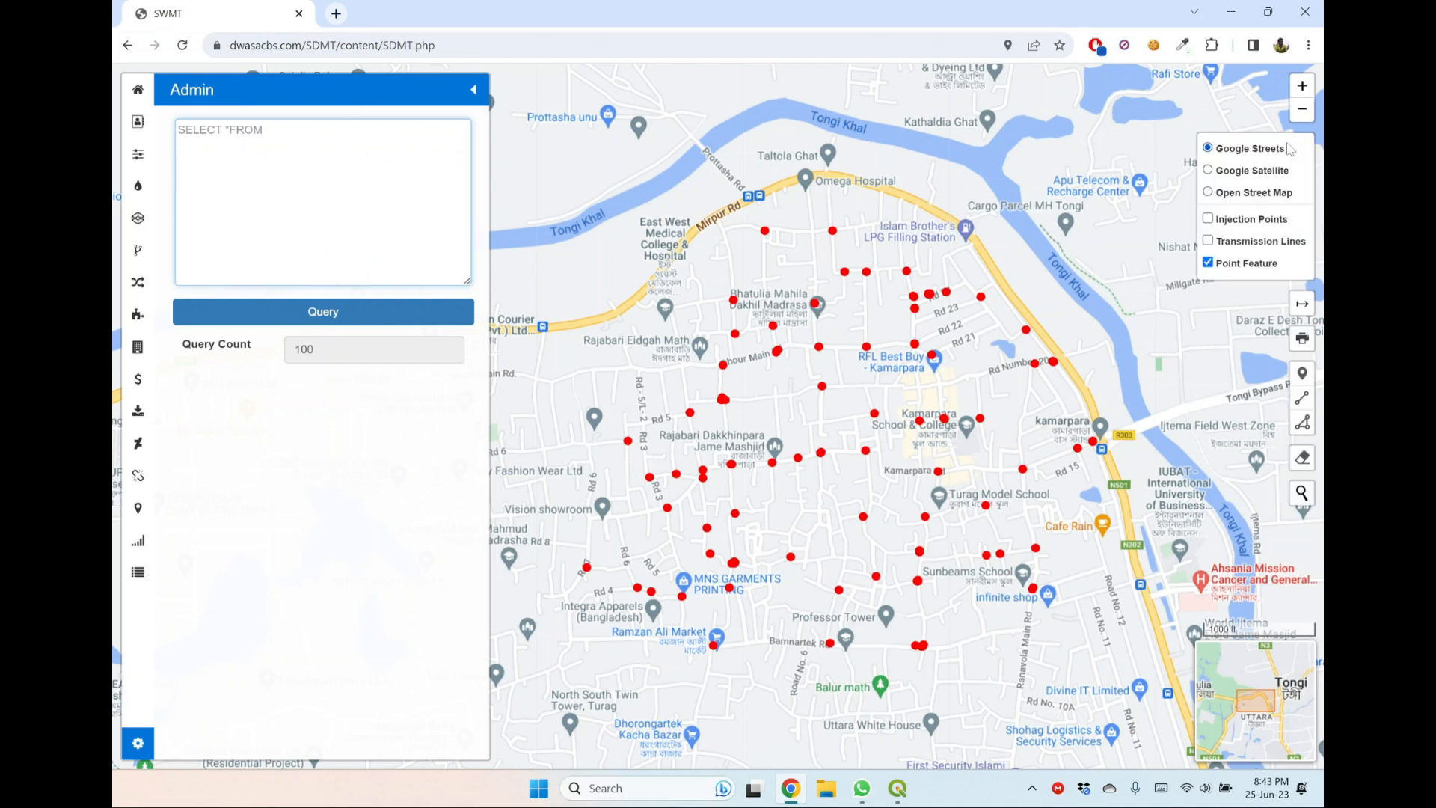
{"action": "left_click", "coordinate": [1209, 263]}
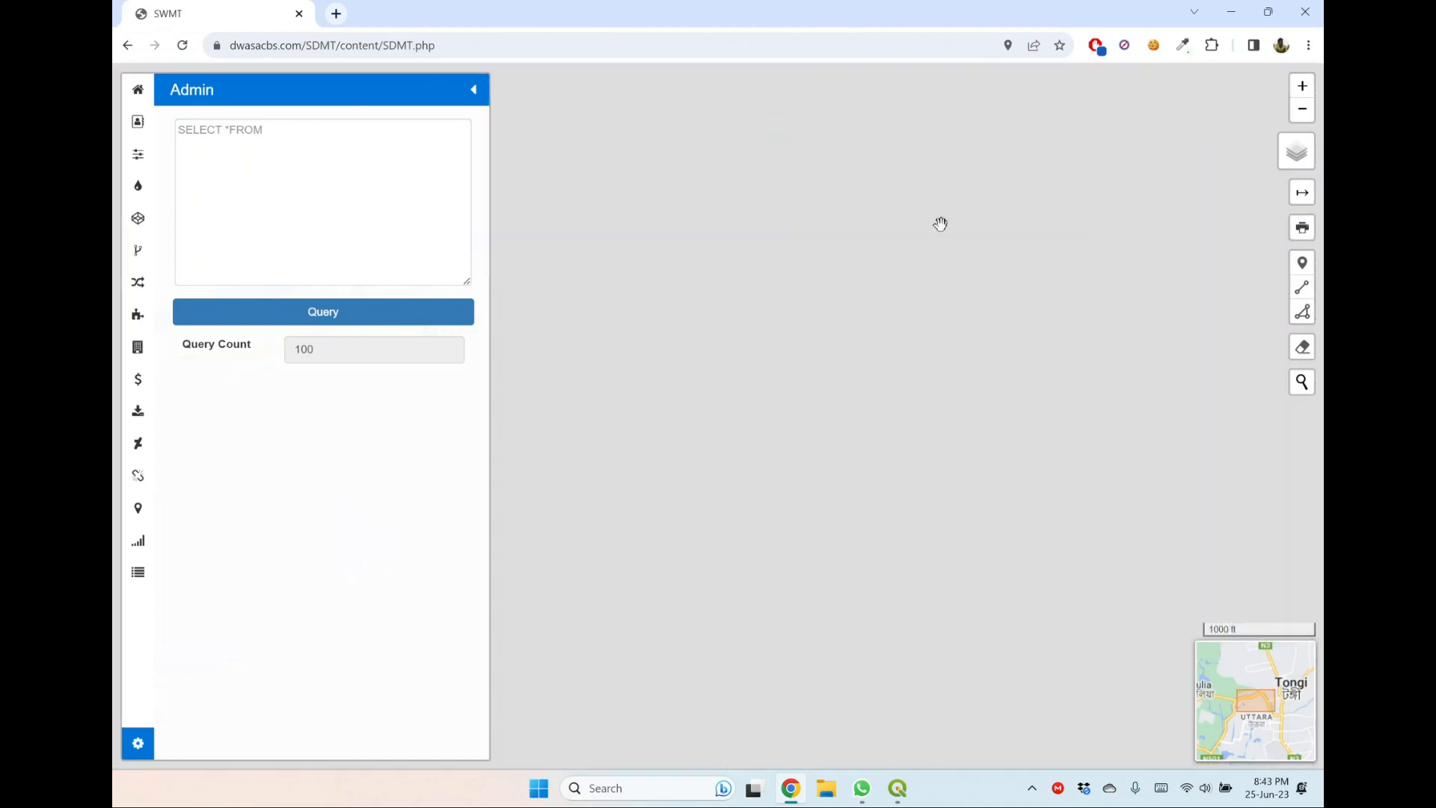
Run the query pipelines where pipeline_zone_id = '10'.
{"action": "scroll", "coordinate": [940, 224], "scroll_direction": "down", "scroll_amount": 3}
{"action": "left_click", "coordinate": [254, 161]}
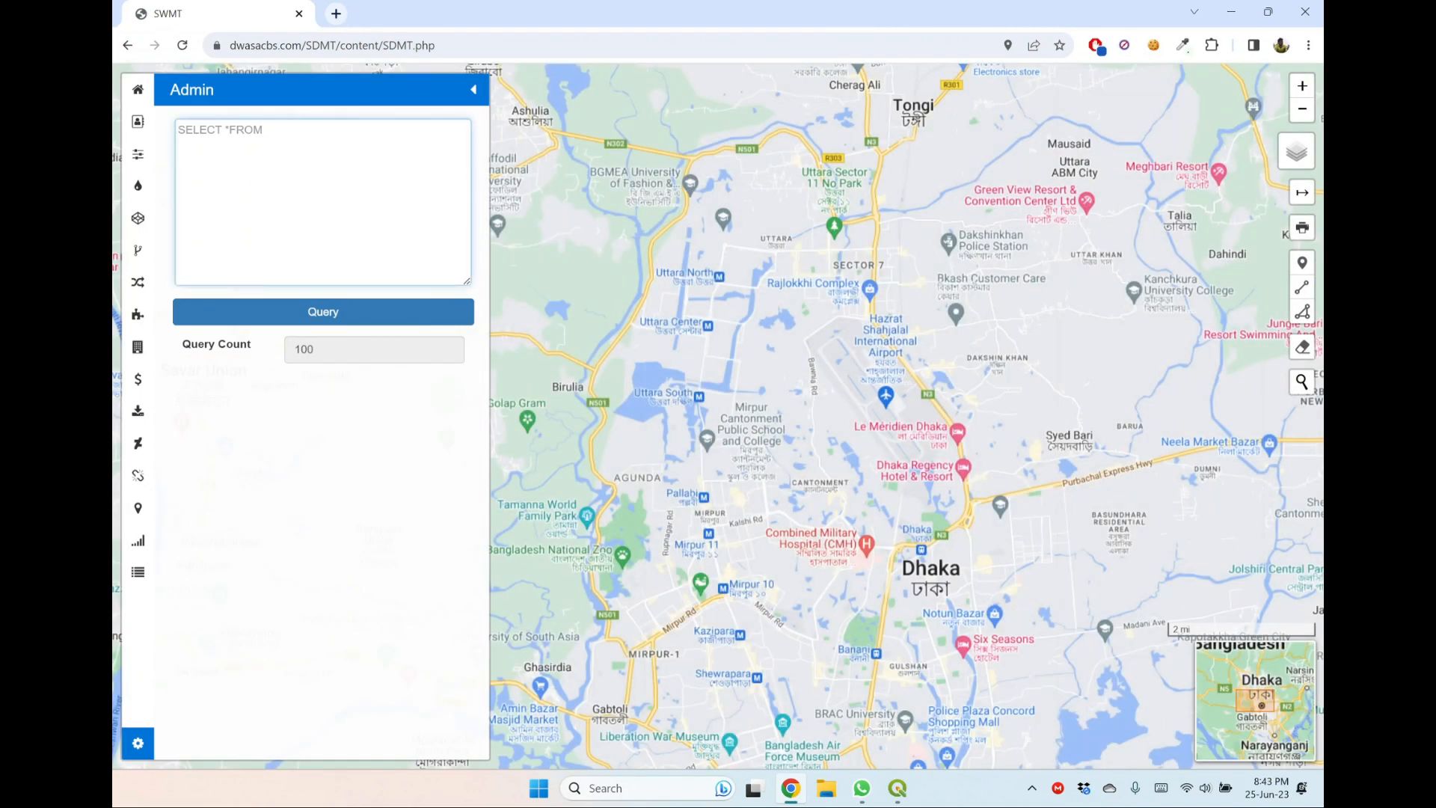
{"action": "type", "text": "pipelines "}
{"action": "type", "text": "f"}
{"action": "key", "text": "BackSpace"}
{"action": "key", "text": "BackSpace"}
{"action": "type", "text": "where po"}
{"action": "key", "text": "BackSpace"}
{"action": "type", "text": "ipelines where pipeline_zone"}
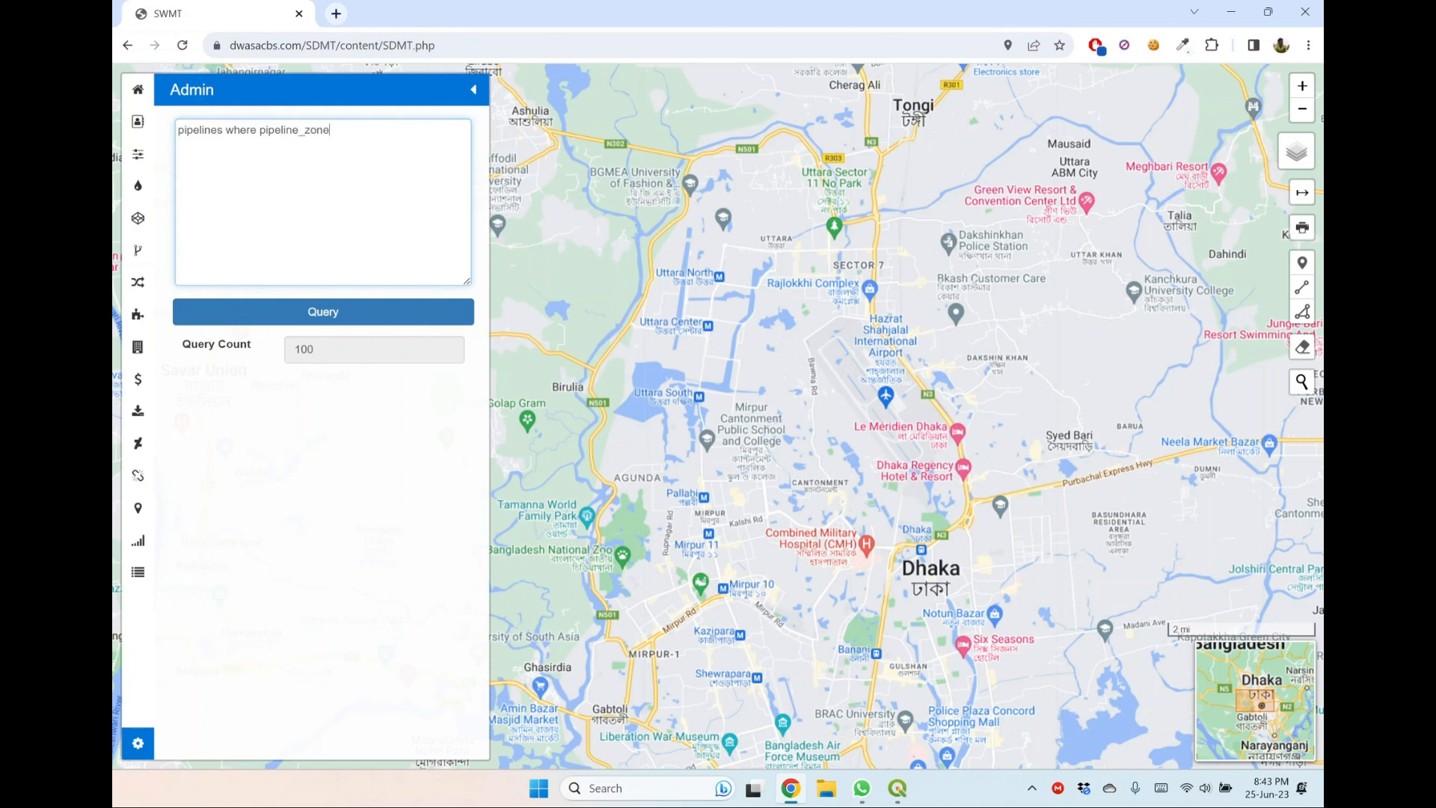
{"action": "type", "text": "_id = '10"}
{"action": "left_click", "coordinate": [325, 318]}
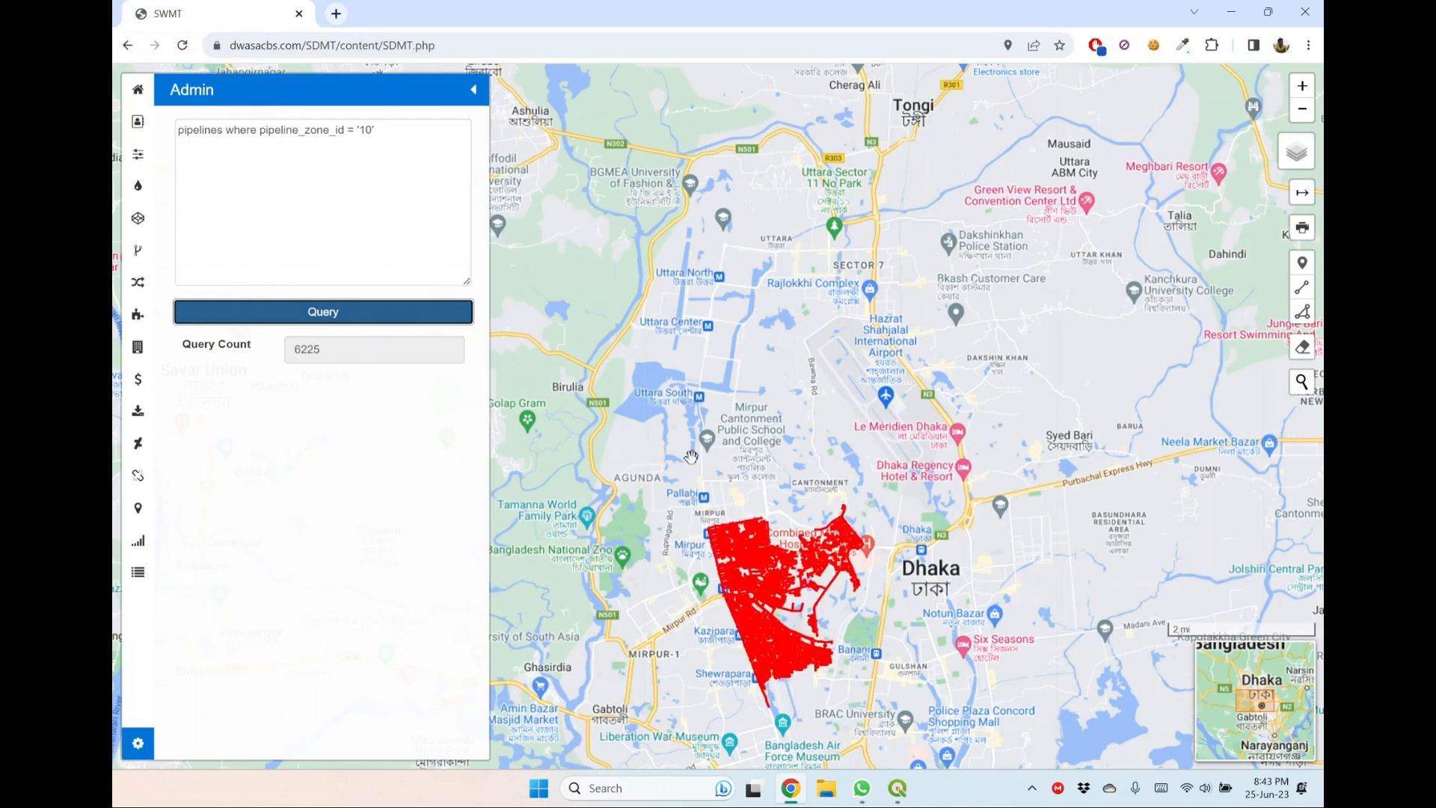
Change the pipelines query condition to pipeline_dma_id = '1008', run it and examine the plotted pipelines.
{"action": "left_click_drag", "start_coordinate": [691, 456], "coordinate": [694, 283]}
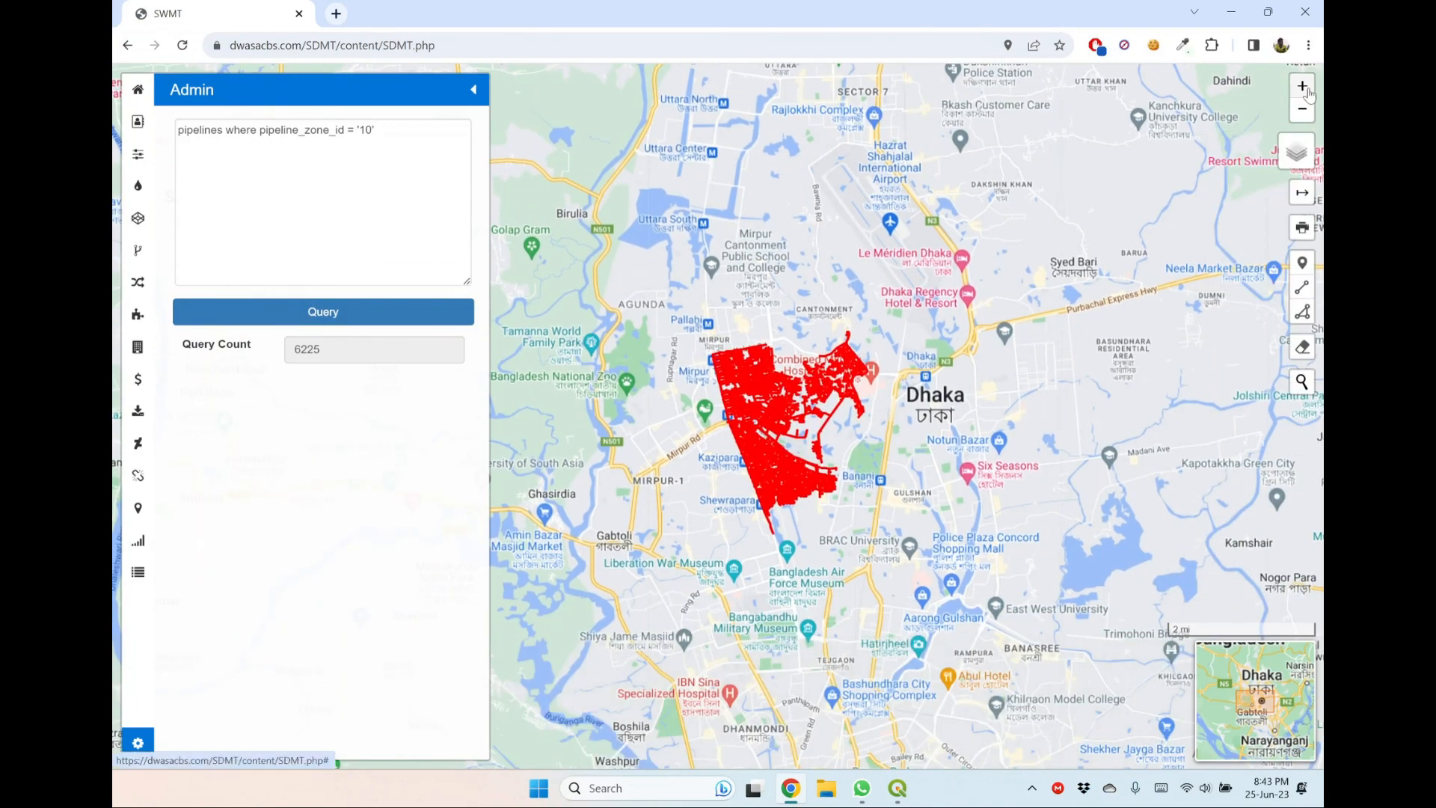
{"action": "left_click", "coordinate": [1308, 94]}
{"action": "left_click", "coordinate": [1303, 89]}
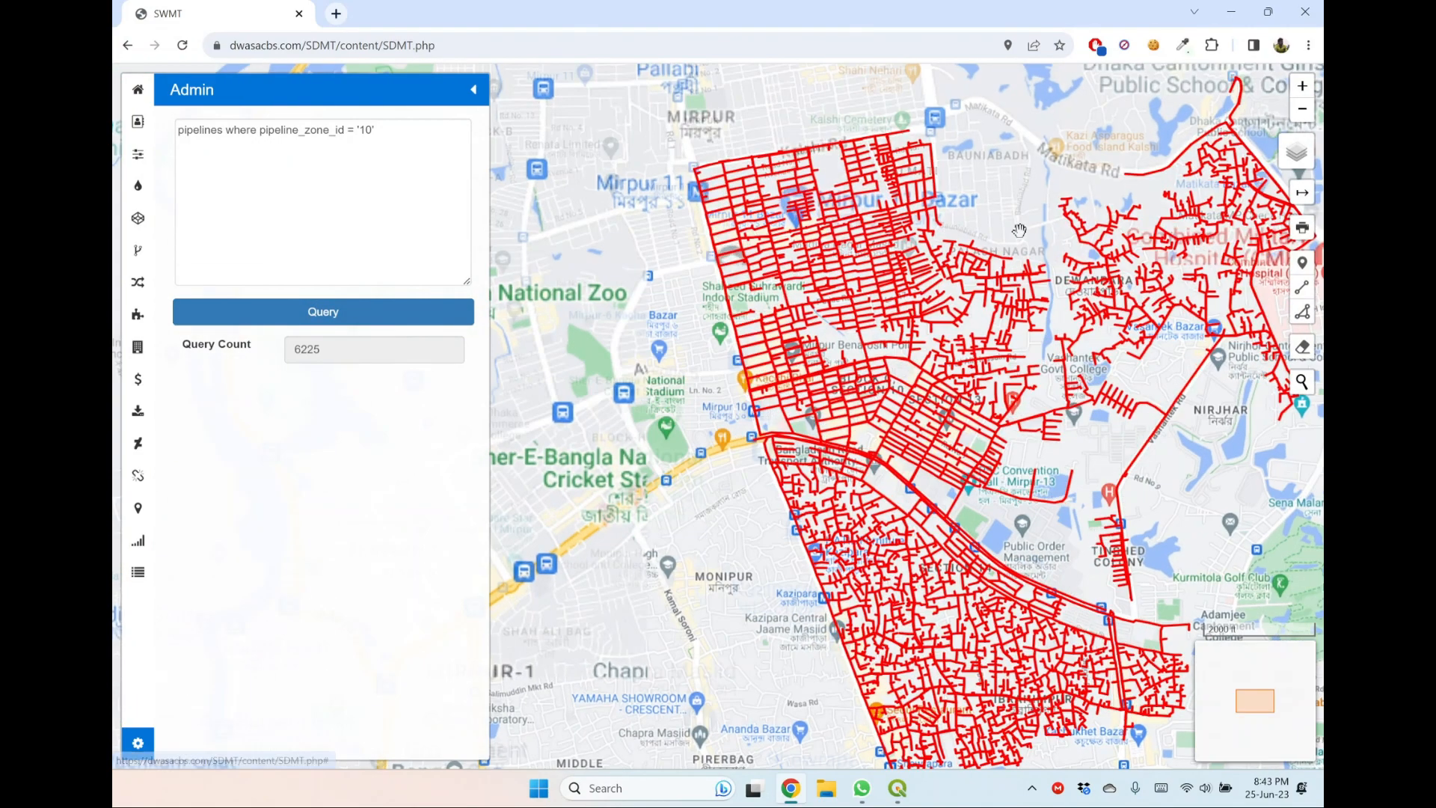
{"action": "left_click_drag", "start_coordinate": [1019, 230], "coordinate": [914, 204]}
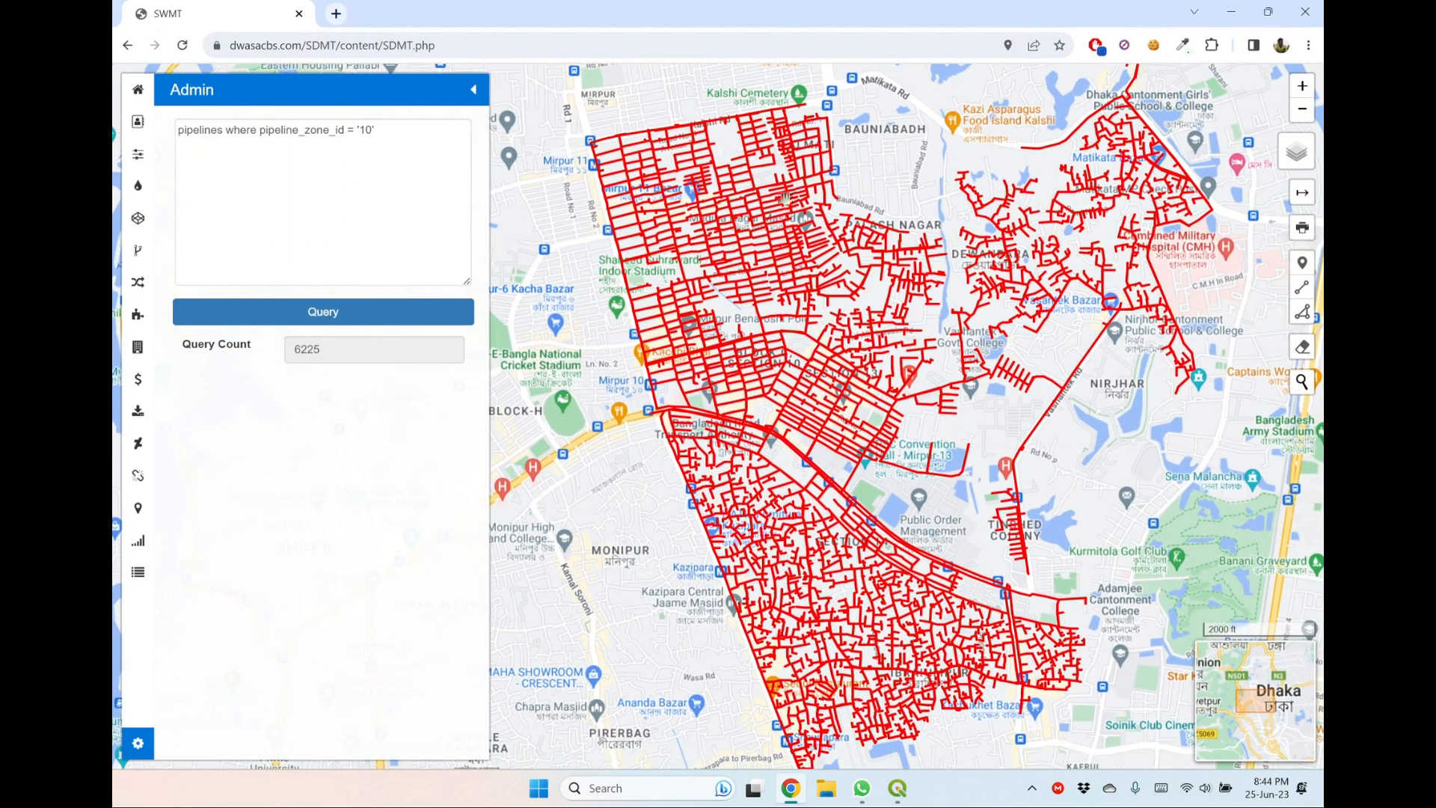
{"action": "left_click", "coordinate": [375, 131]}
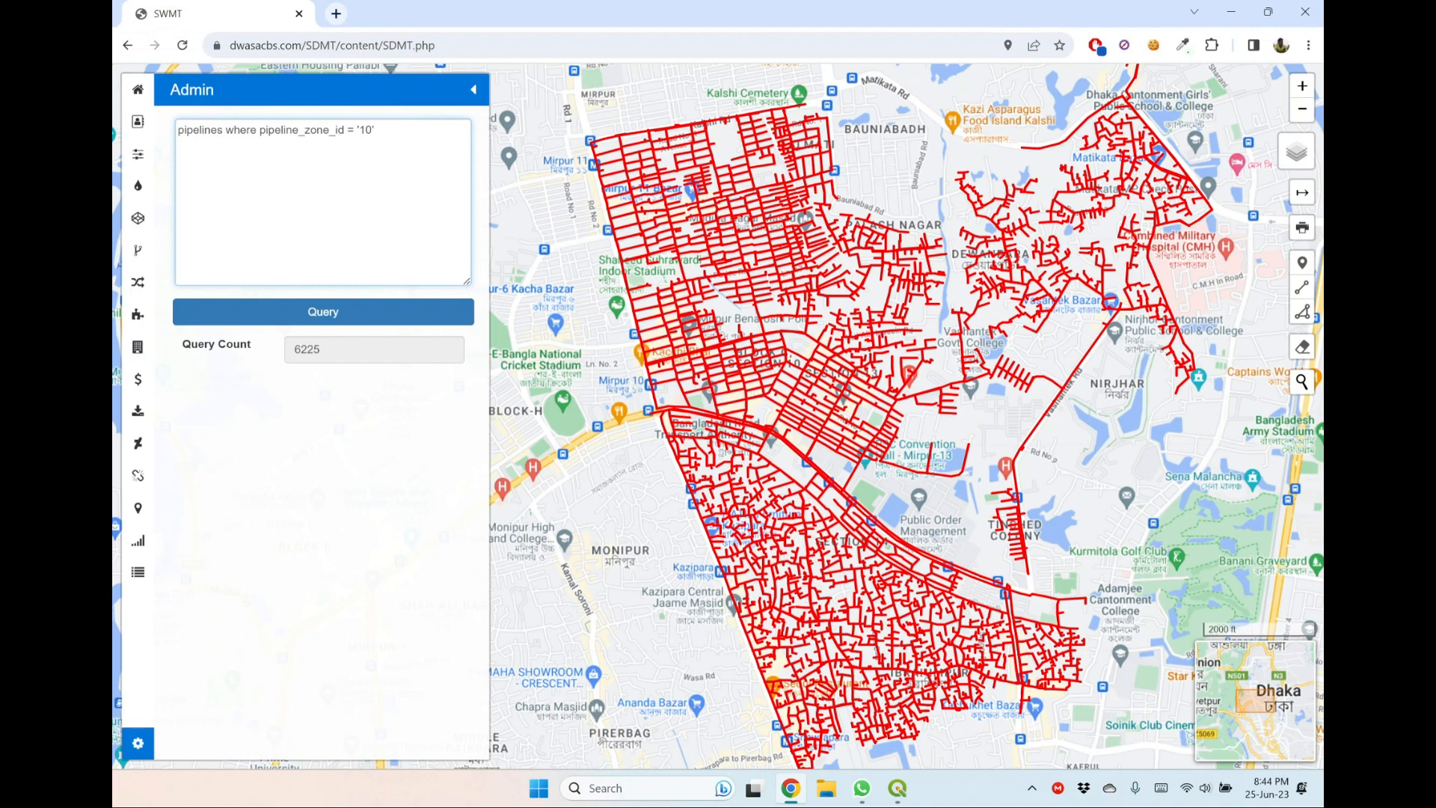
{"action": "key", "text": "BackSpace"}
{"action": "key", "text": "BackSpace"}
{"action": "key", "text": "BackSpace"}
{"action": "key", "text": "BackSpace"}
{"action": "key", "text": "BackSpace"}
{"action": "key", "text": "BackSpace"}
{"action": "key", "text": "BackSpace"}
{"action": "key", "text": "BackSpace"}
{"action": "key", "text": "BackSpace"}
{"action": "key", "text": "BackSpace"}
{"action": "key", "text": "BackSpace"}
{"action": "key", "text": "BackSpace"}
{"action": "key", "text": "BackSpace"}
{"action": "type", "text": "dma_id = '1008"}
{"action": "left_click", "coordinate": [337, 314]}
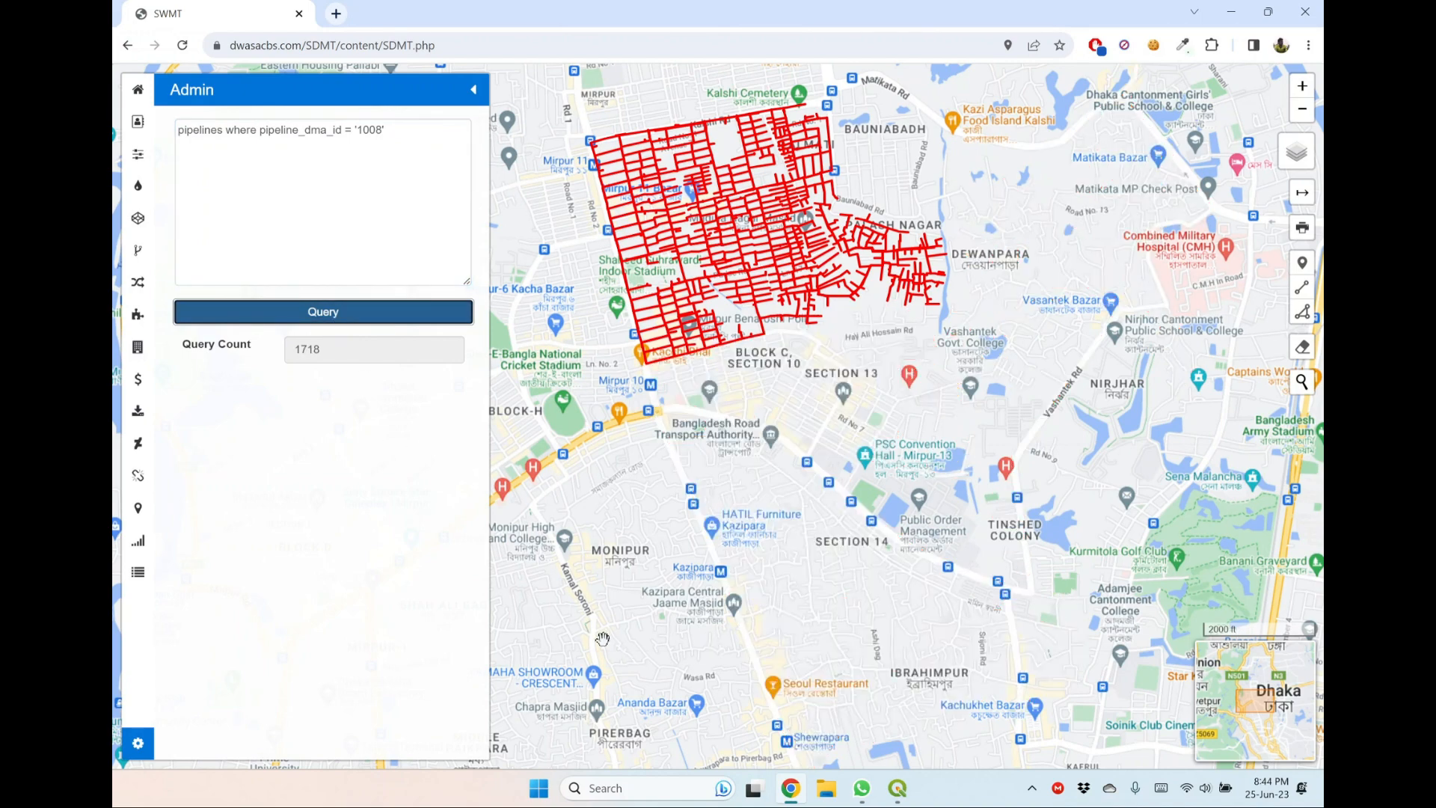
{"action": "left_click_drag", "start_coordinate": [543, 200], "coordinate": [604, 273]}
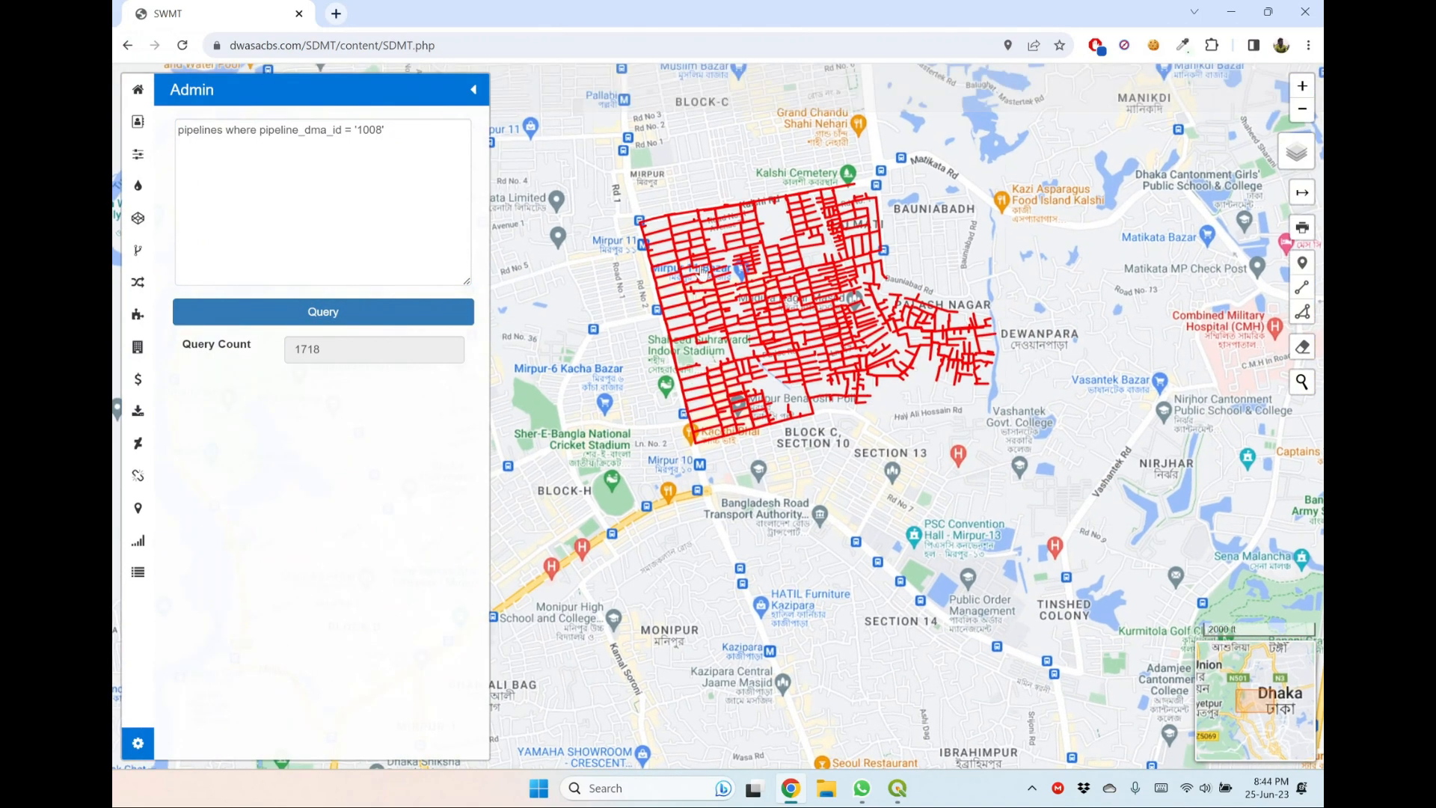
{"action": "scroll", "coordinate": [710, 199], "scroll_direction": "up", "scroll_amount": 3}
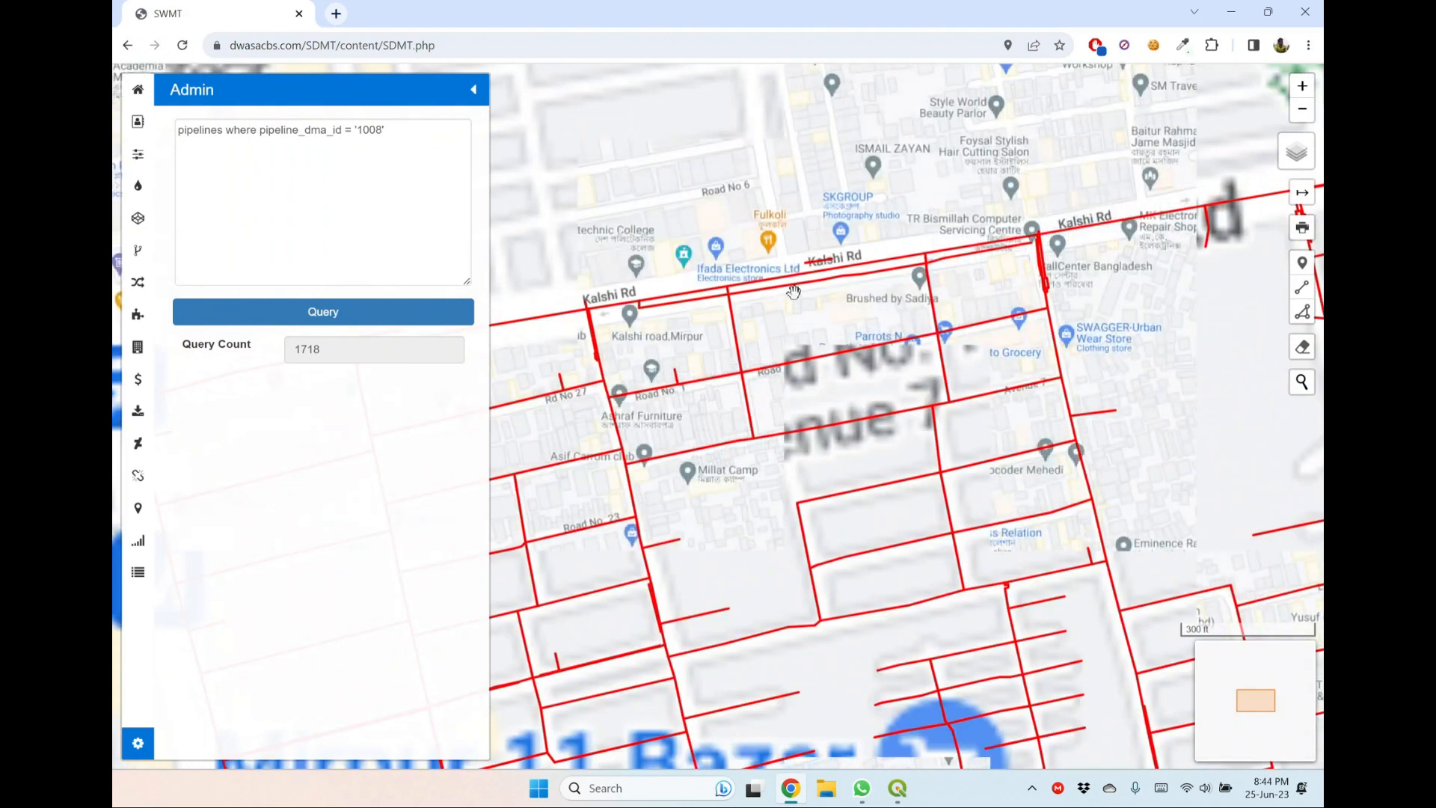
Examine the full extent of the plotted DMA 1008 pipelines on the map.
{"action": "mouse_move", "coordinate": [815, 289]}
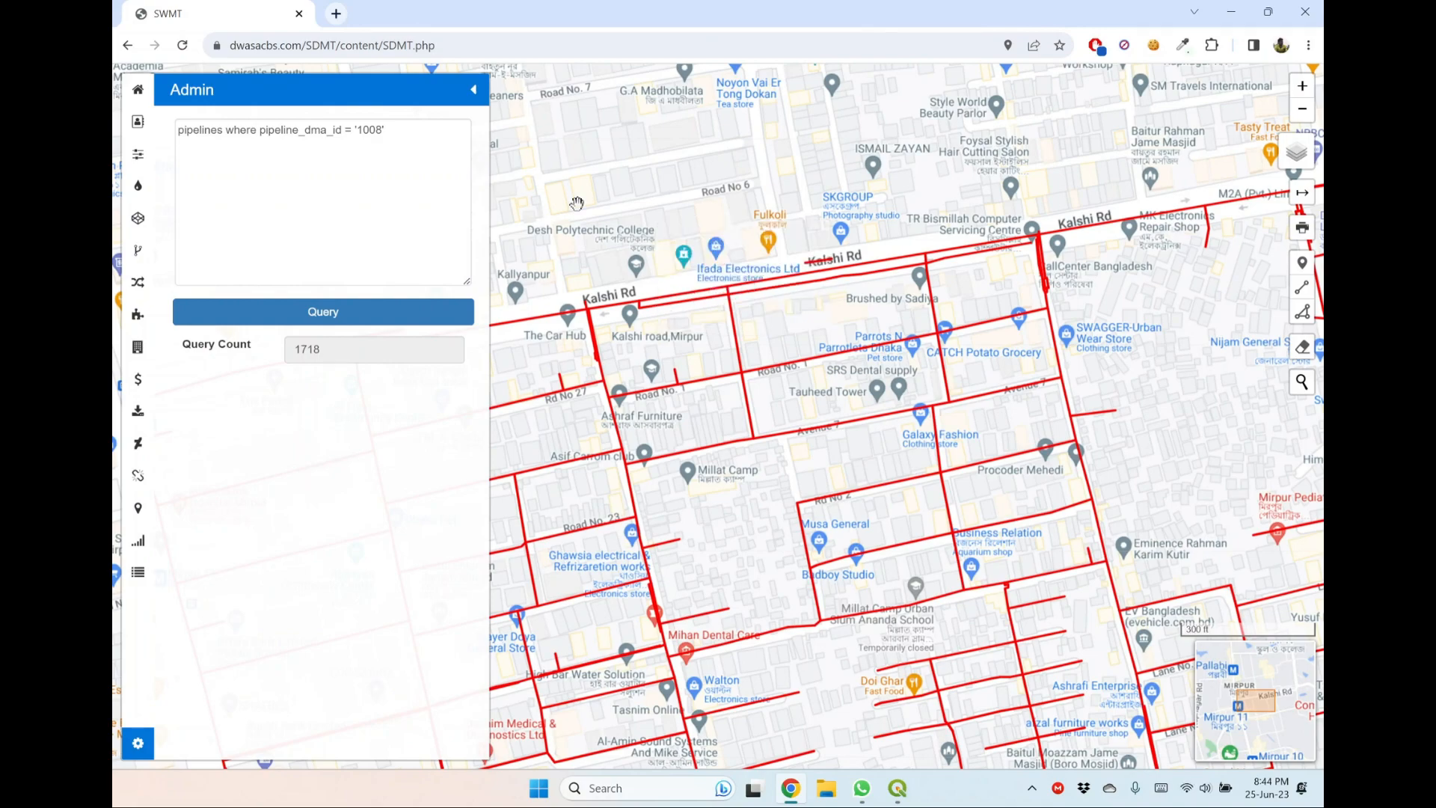
{"action": "scroll", "coordinate": [882, 168], "scroll_direction": "down", "scroll_amount": 3}
{"action": "scroll", "coordinate": [892, 171], "scroll_direction": "up", "scroll_amount": 4}
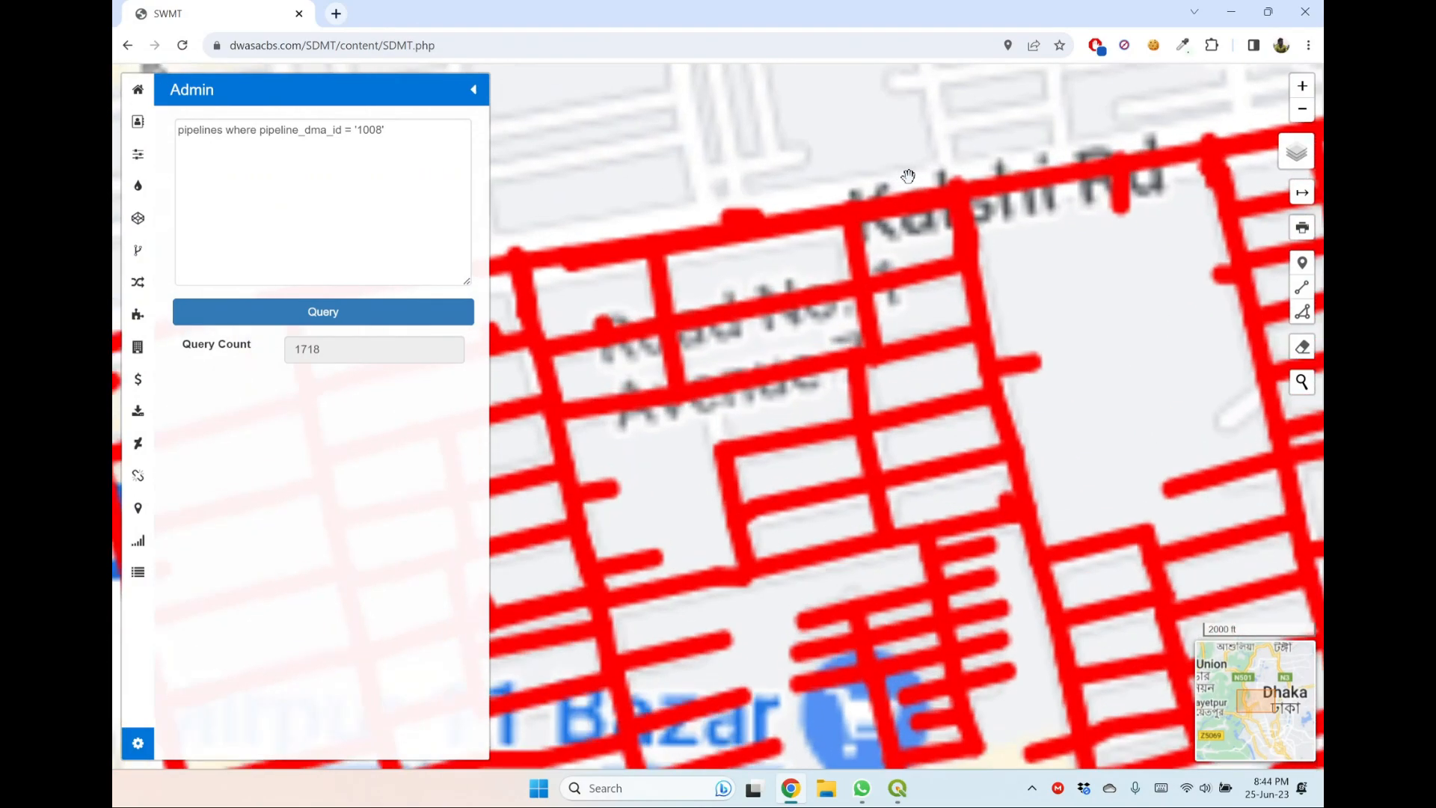
{"action": "scroll", "coordinate": [740, 190], "scroll_direction": "down", "scroll_amount": 4}
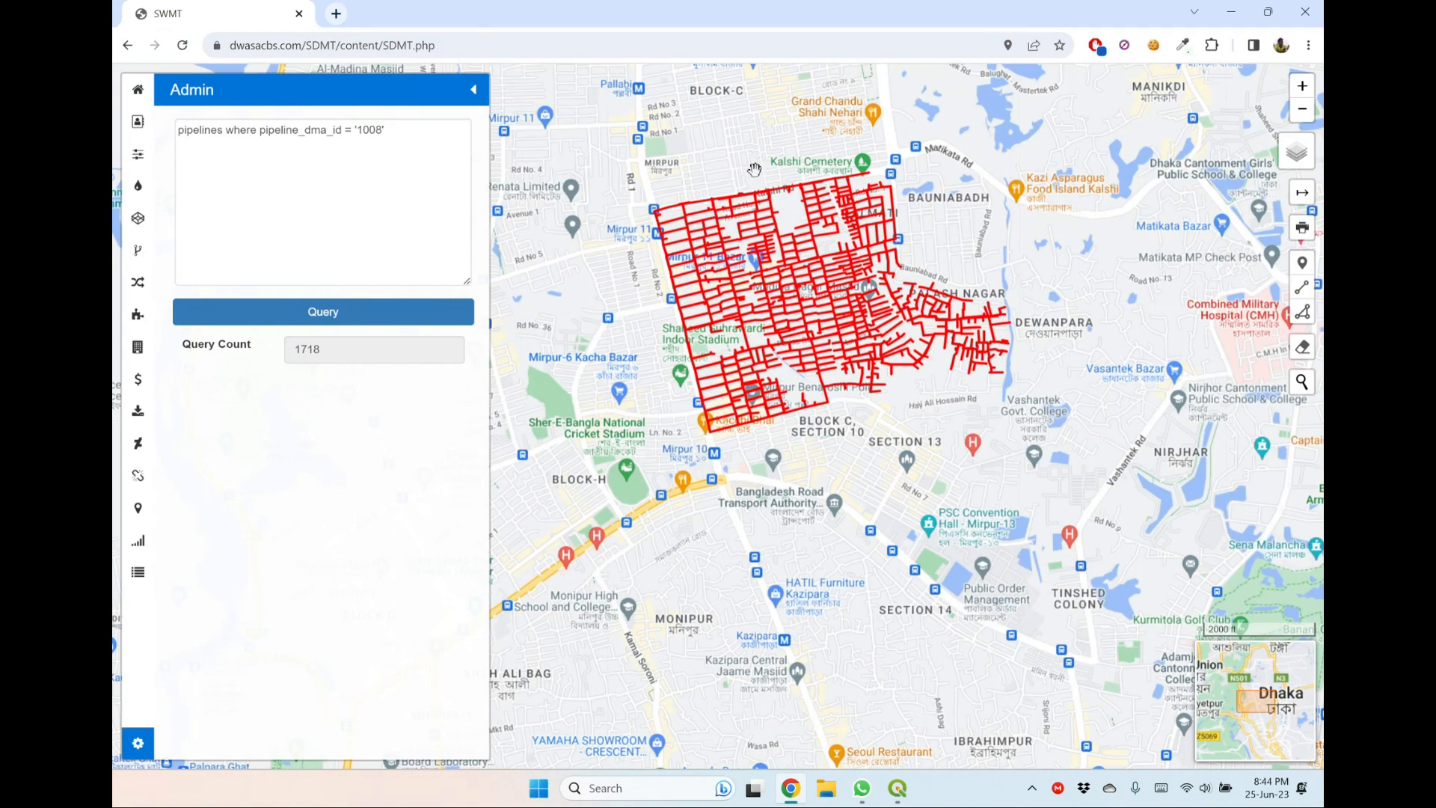
{"action": "left_click", "coordinate": [1303, 88]}
{"action": "left_click_drag", "start_coordinate": [1004, 387], "coordinate": [1037, 620]}
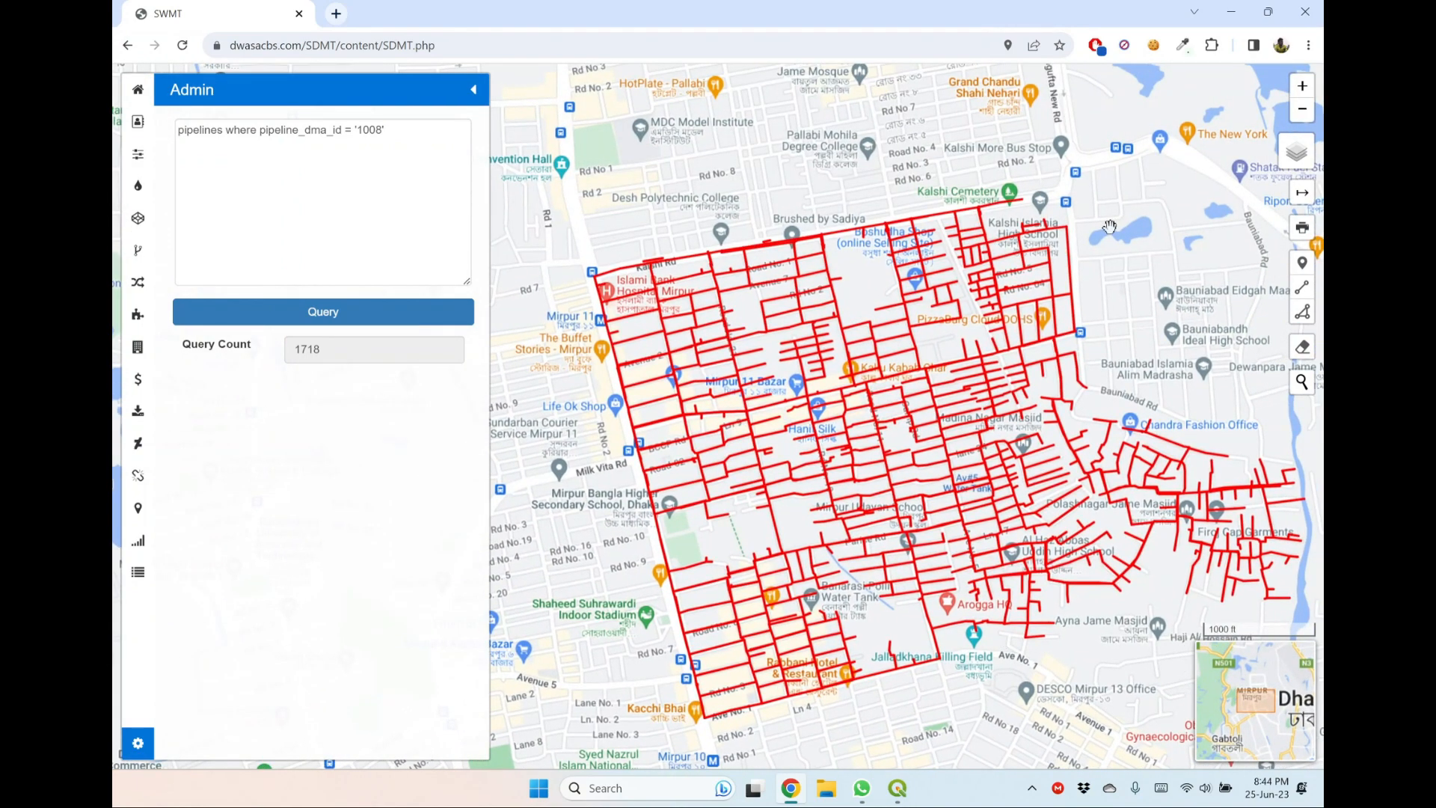
Add the condition and pipeline_category = 'Distribution Pipeline' to the DMA 1008 pipelines query and run it.
{"action": "left_click", "coordinate": [386, 131]}
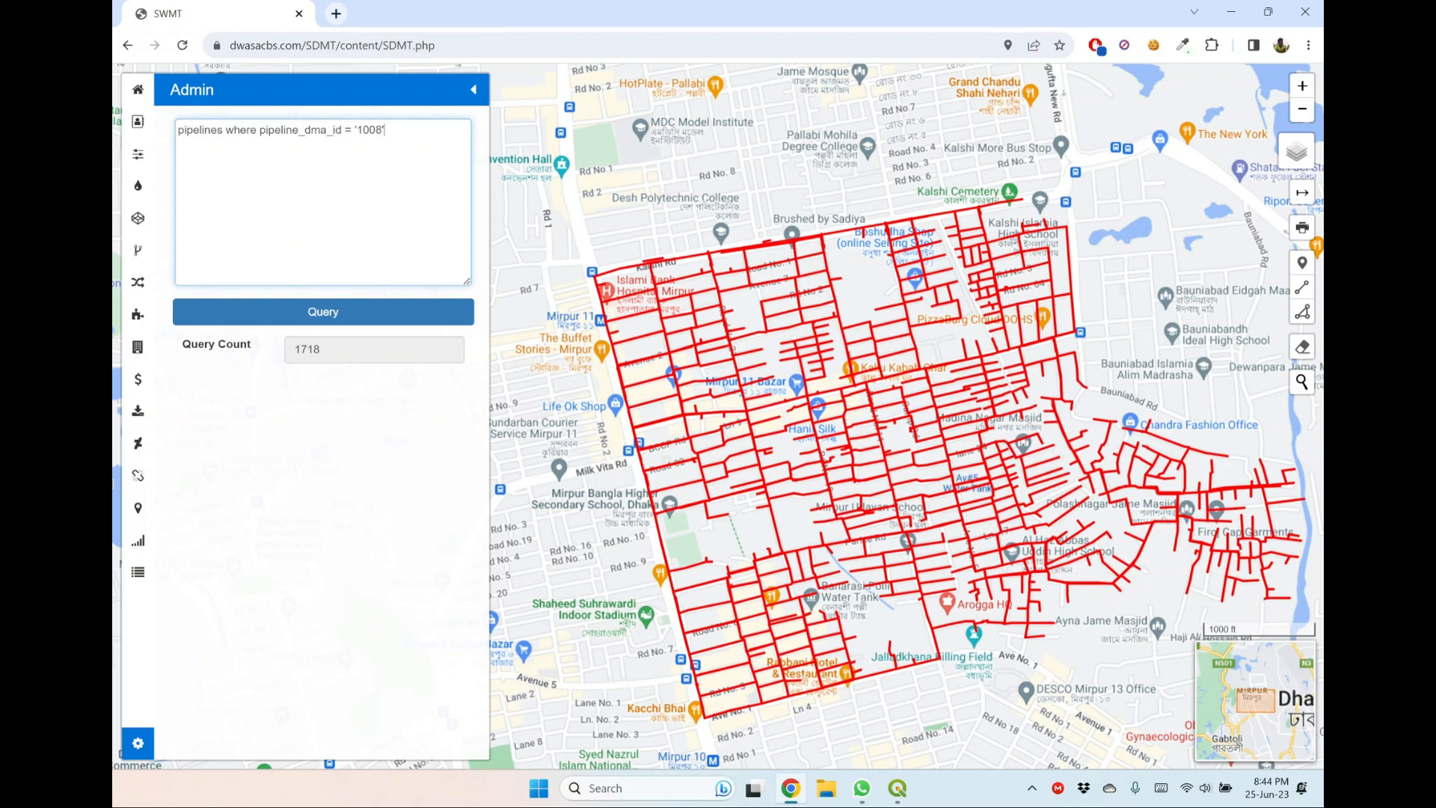
{"action": "type", "text": "and pipeline_Categ"}
{"action": "key", "text": "BackSpace"}
{"action": "key", "text": "BackSpace"}
{"action": "key", "text": "BackSpace"}
{"action": "key", "text": "BackSpace"}
{"action": "key", "text": "BackSpace"}
{"action": "type", "text": "category = 'Distribution"}
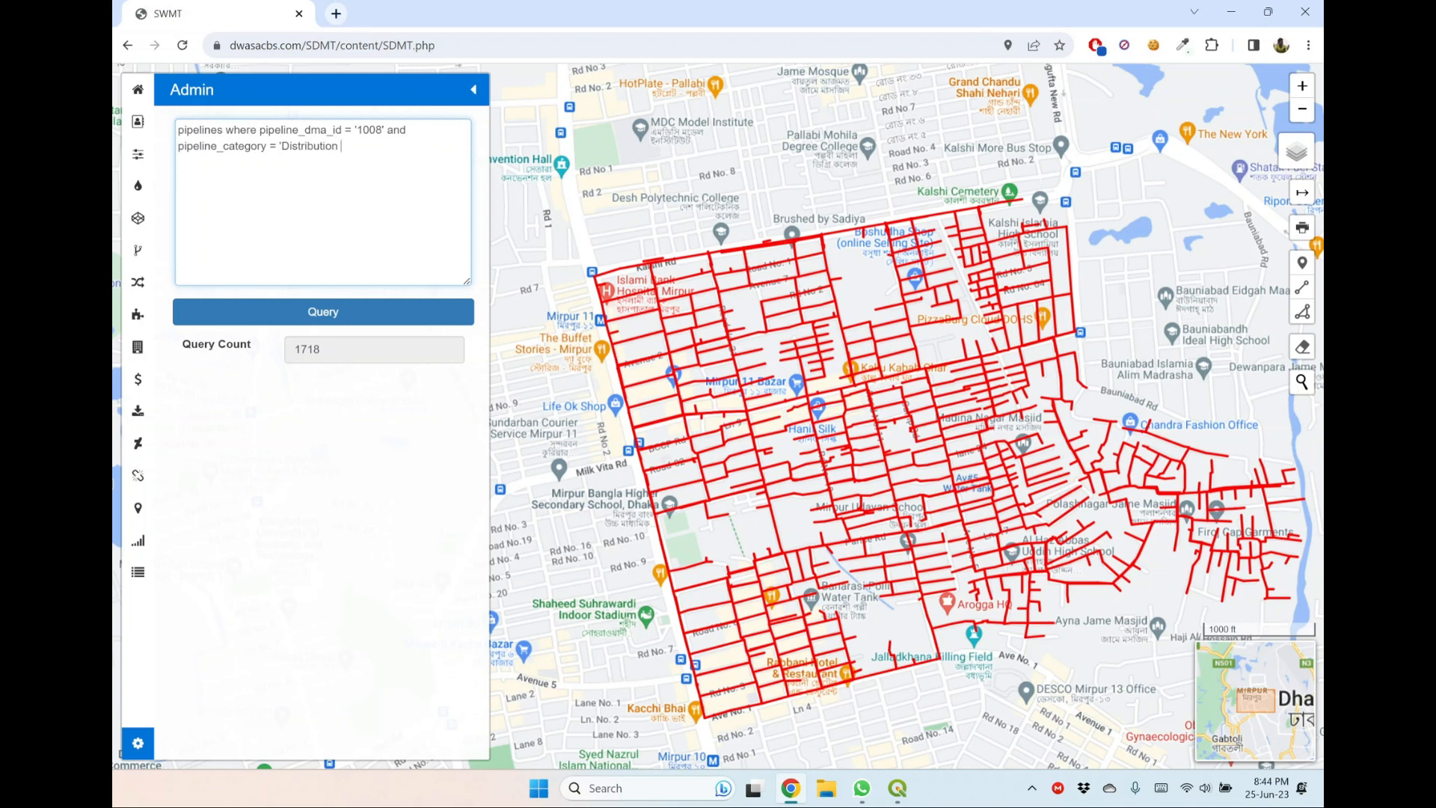
{"action": "type", "text": " Pipeline'"}
{"action": "left_click", "coordinate": [388, 311]}
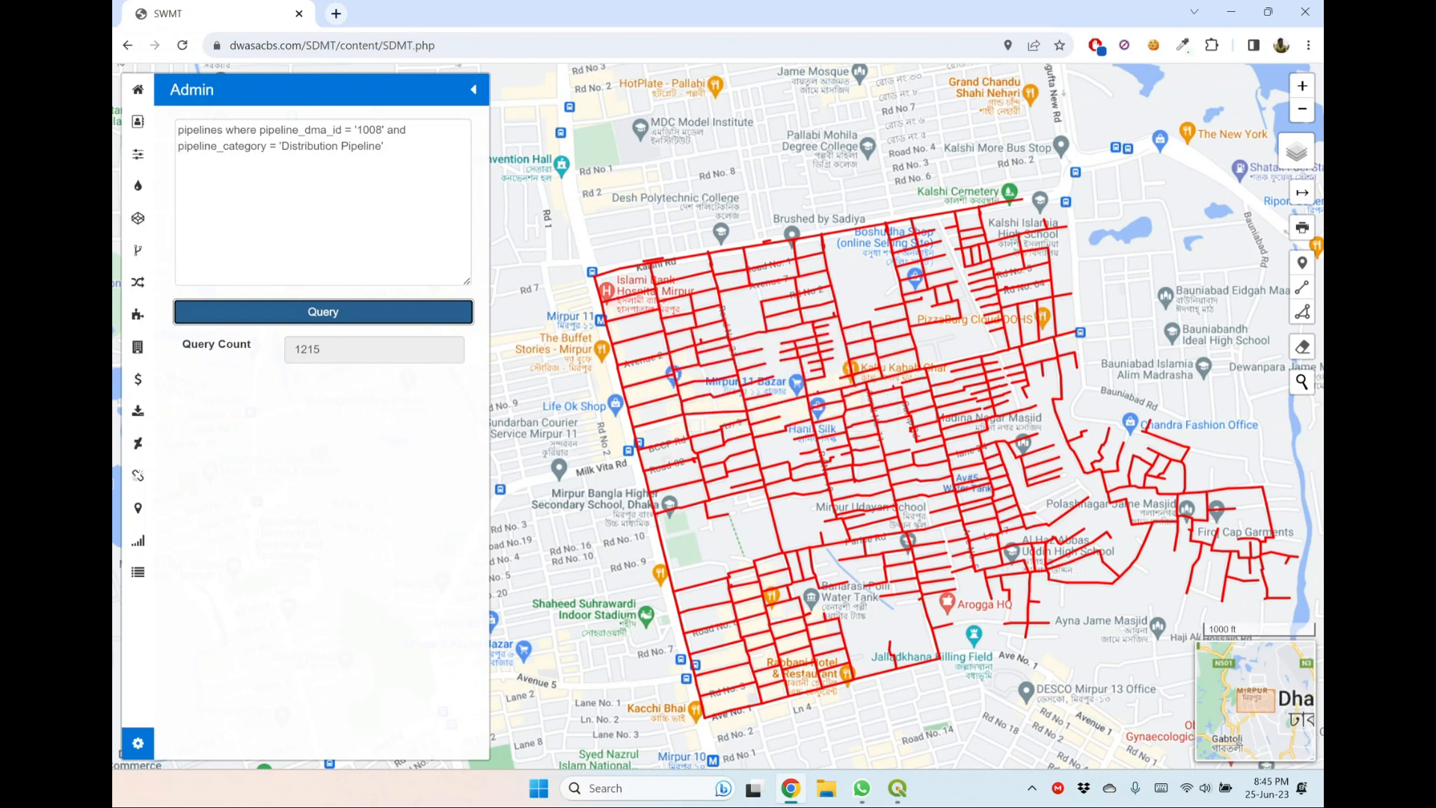
Change the pipeline category in the query to 'Reticulation Pipeline' and run it.
{"action": "left_click_drag", "start_coordinate": [338, 146], "coordinate": [281, 146]}
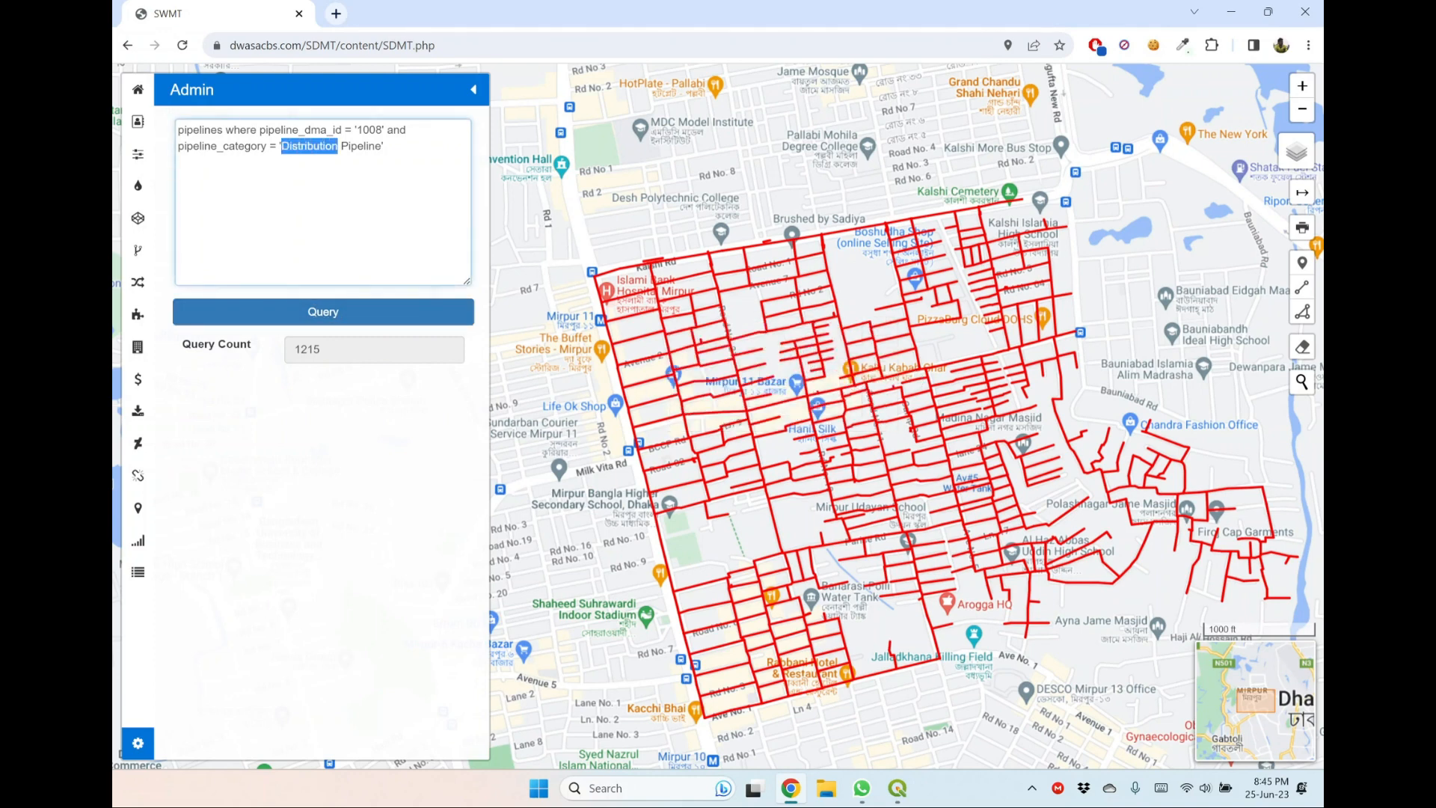
{"action": "type", "text": "Retic"}
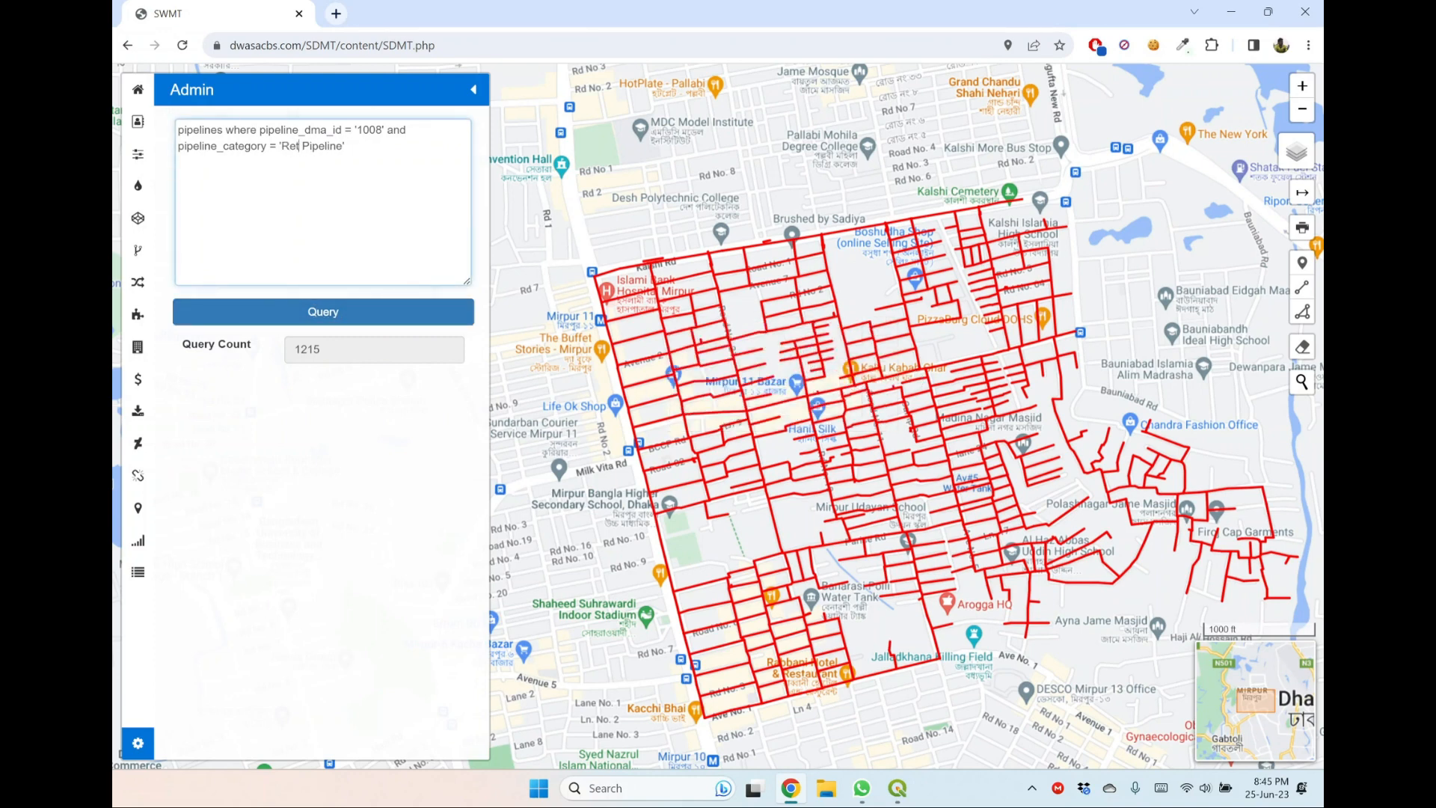
{"action": "type", "text": "ulation"}
{"action": "left_click", "coordinate": [323, 311]}
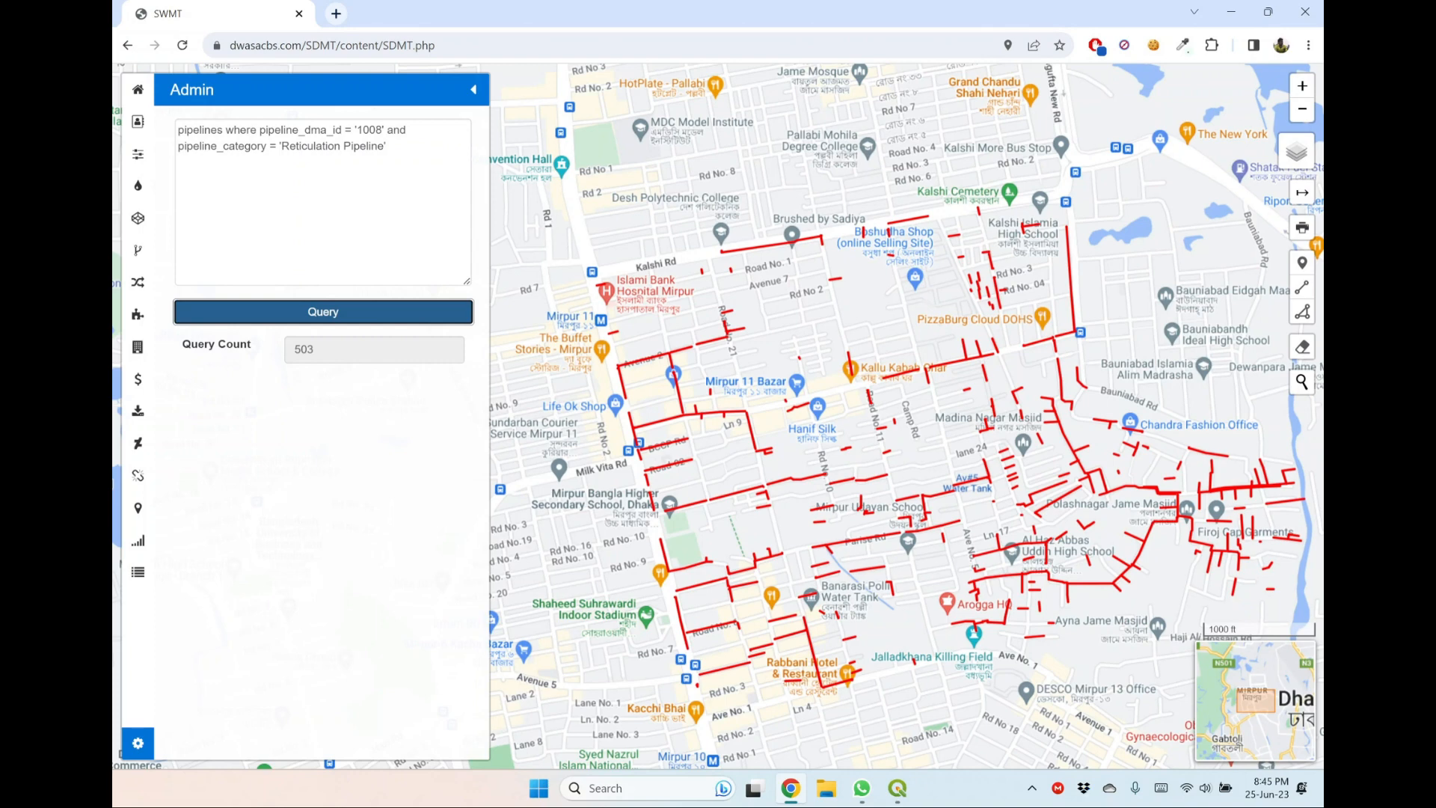
Replace the pipelines query with buildings where building_dma_id = '901' and run it.
{"action": "left_click_drag", "start_coordinate": [386, 146], "coordinate": [177, 129]}
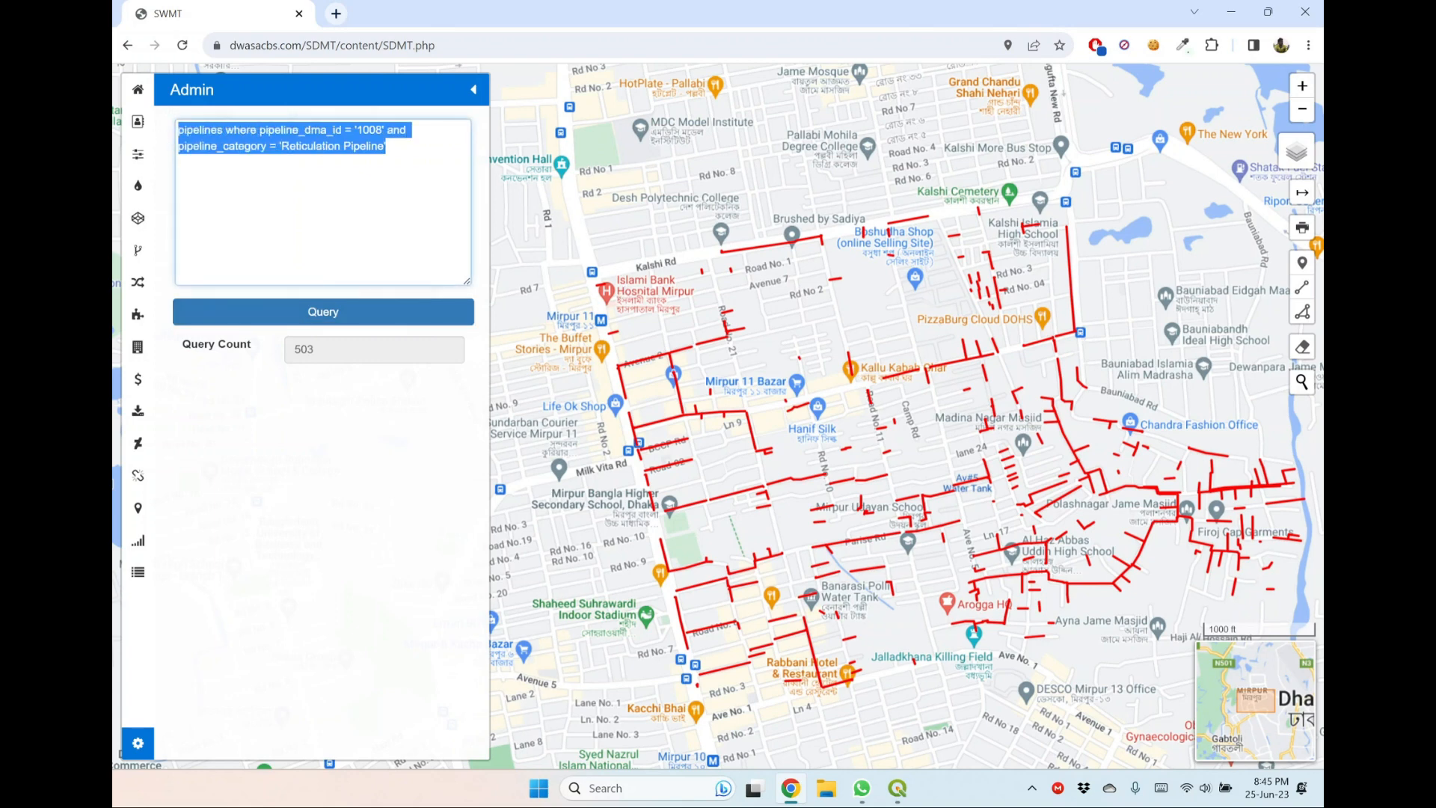
{"action": "key", "text": "Delete"}
{"action": "scroll", "coordinate": [655, 695], "scroll_direction": "down", "scroll_amount": 3}
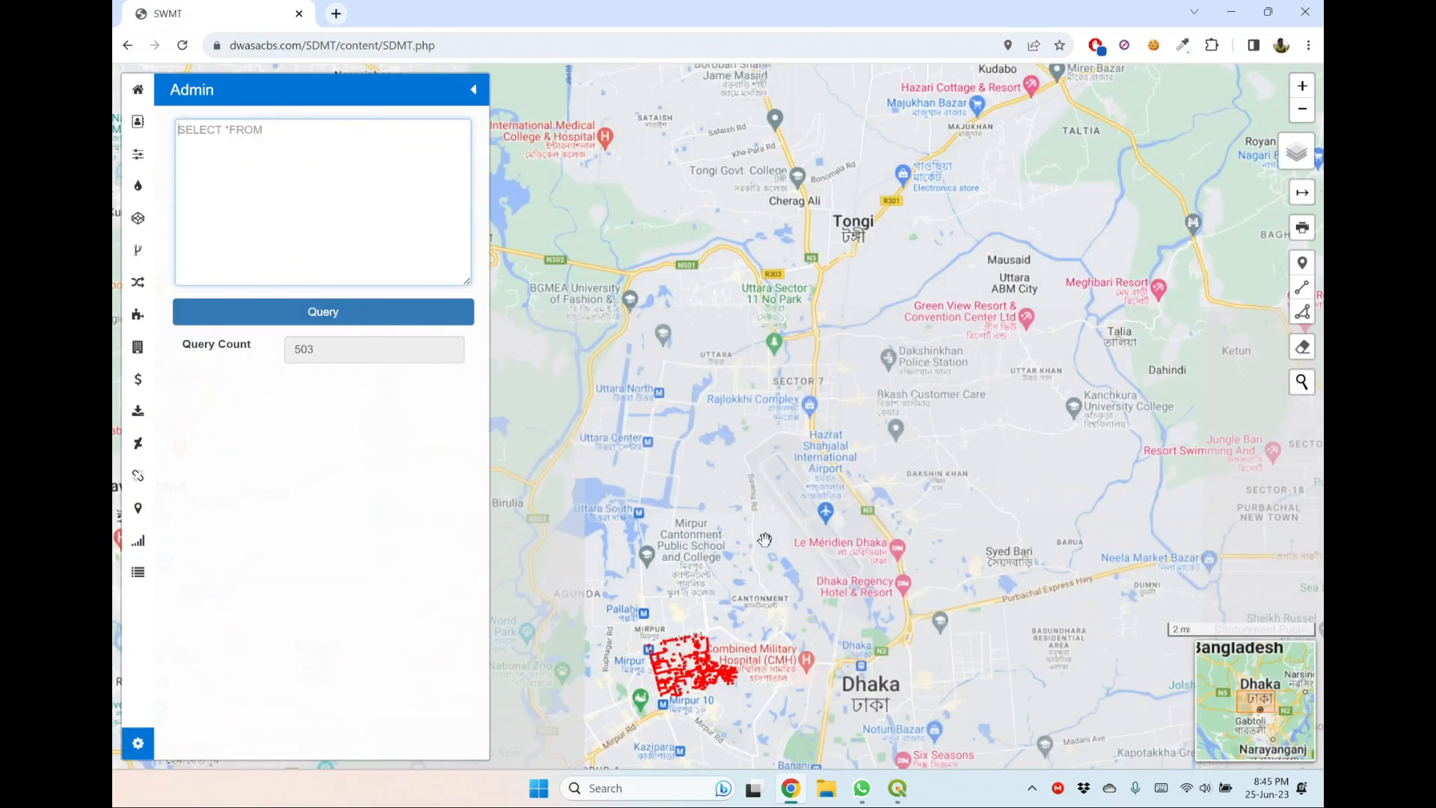
{"action": "left_click_drag", "start_coordinate": [756, 542], "coordinate": [834, 516]}
{"action": "left_click", "coordinate": [258, 165]}
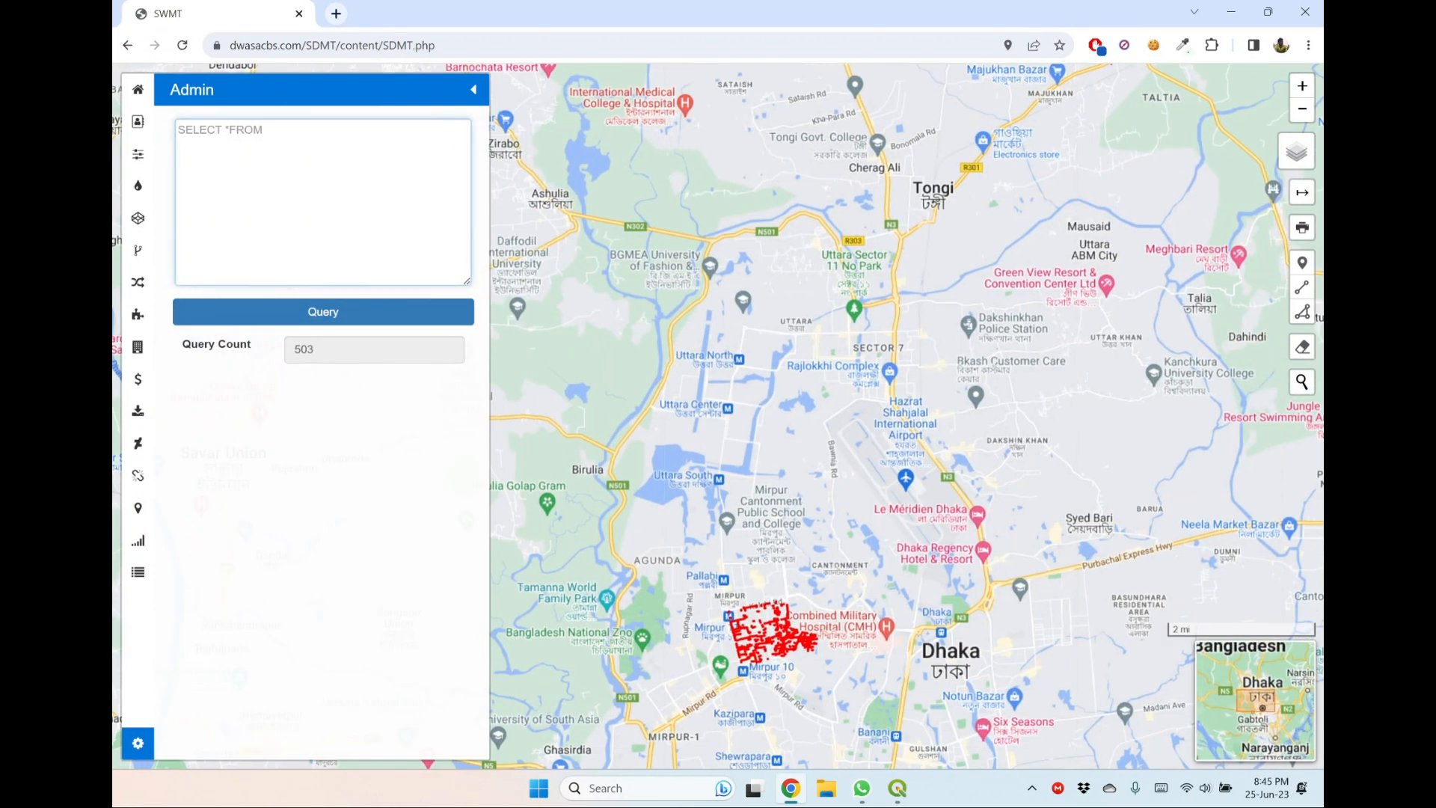
{"action": "type", "text": "buildings where building_dma_"}
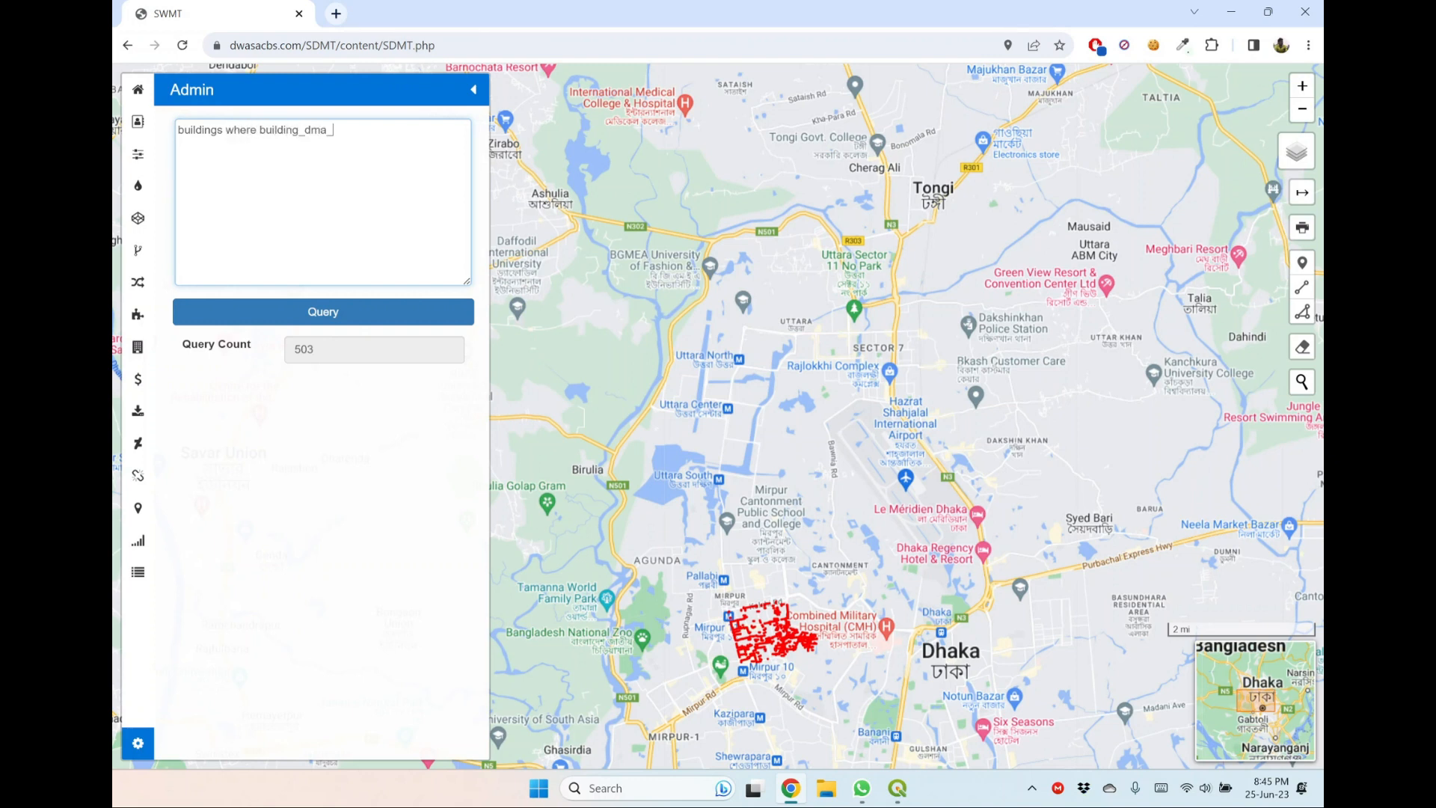
{"action": "type", "text": "id = '901'"}
{"action": "left_click", "coordinate": [333, 314]}
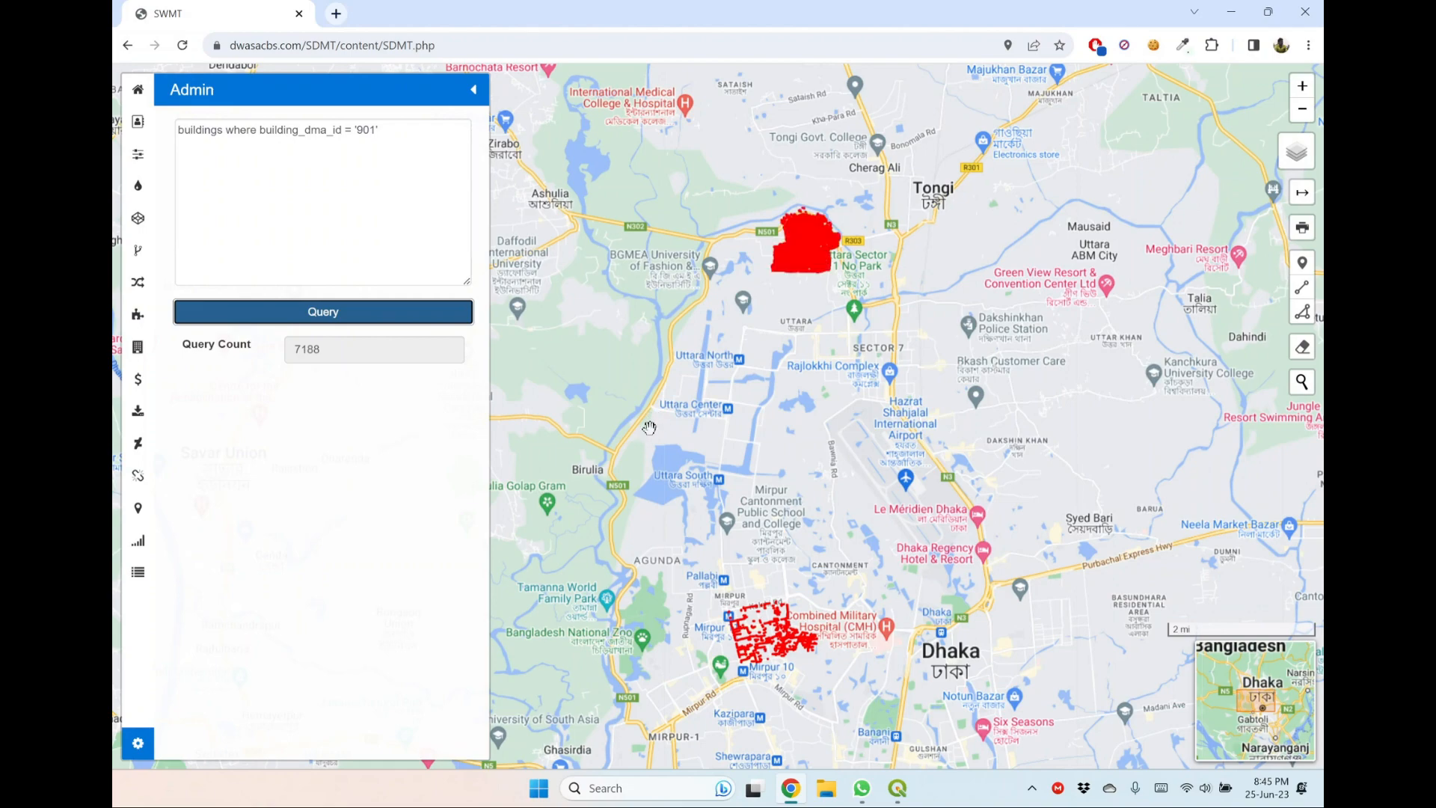
Examine the plotted DMA 901 buildings up close and read one building's details.
{"action": "scroll", "coordinate": [804, 202], "scroll_direction": "up", "scroll_amount": 1}
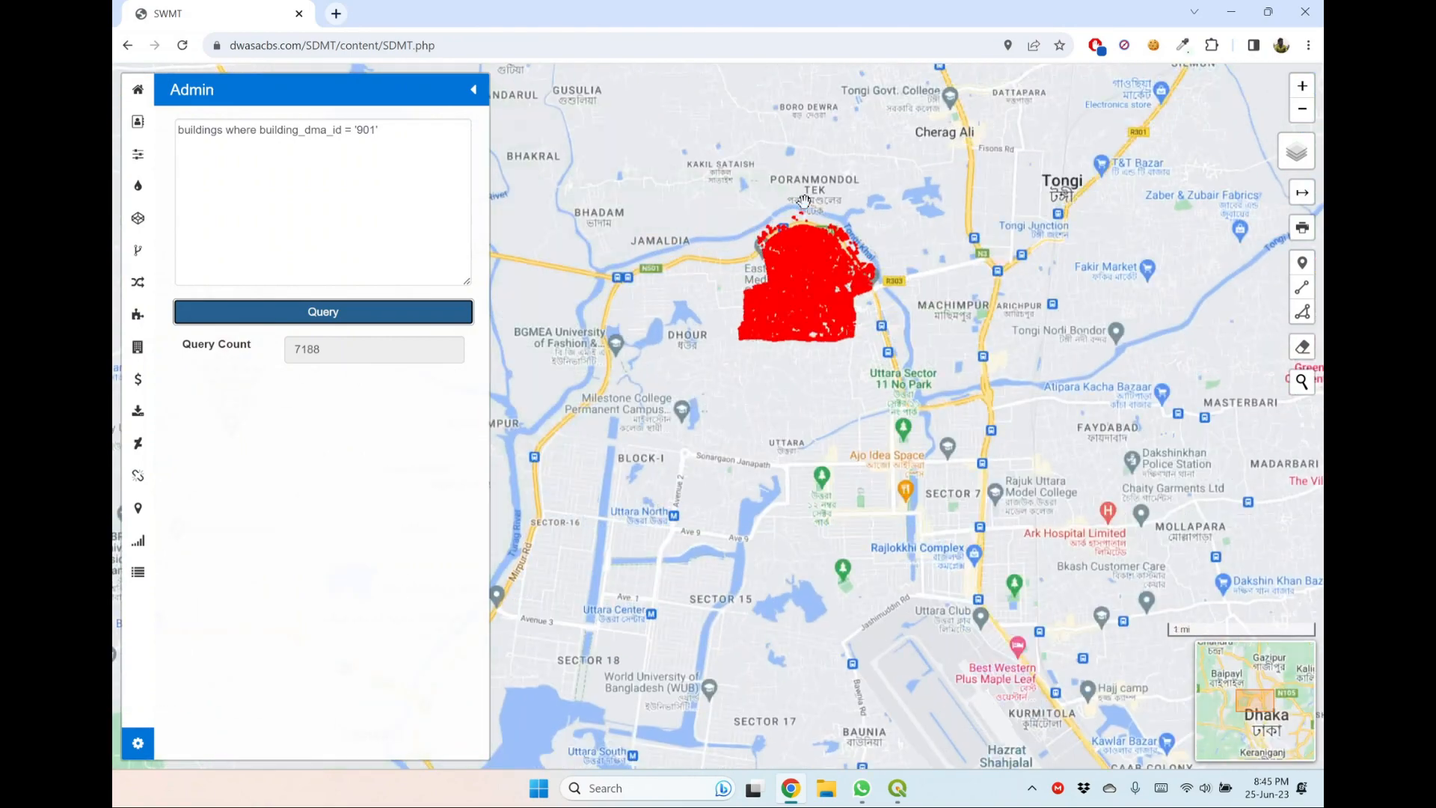
{"action": "scroll", "coordinate": [804, 202], "scroll_direction": "up", "scroll_amount": 1}
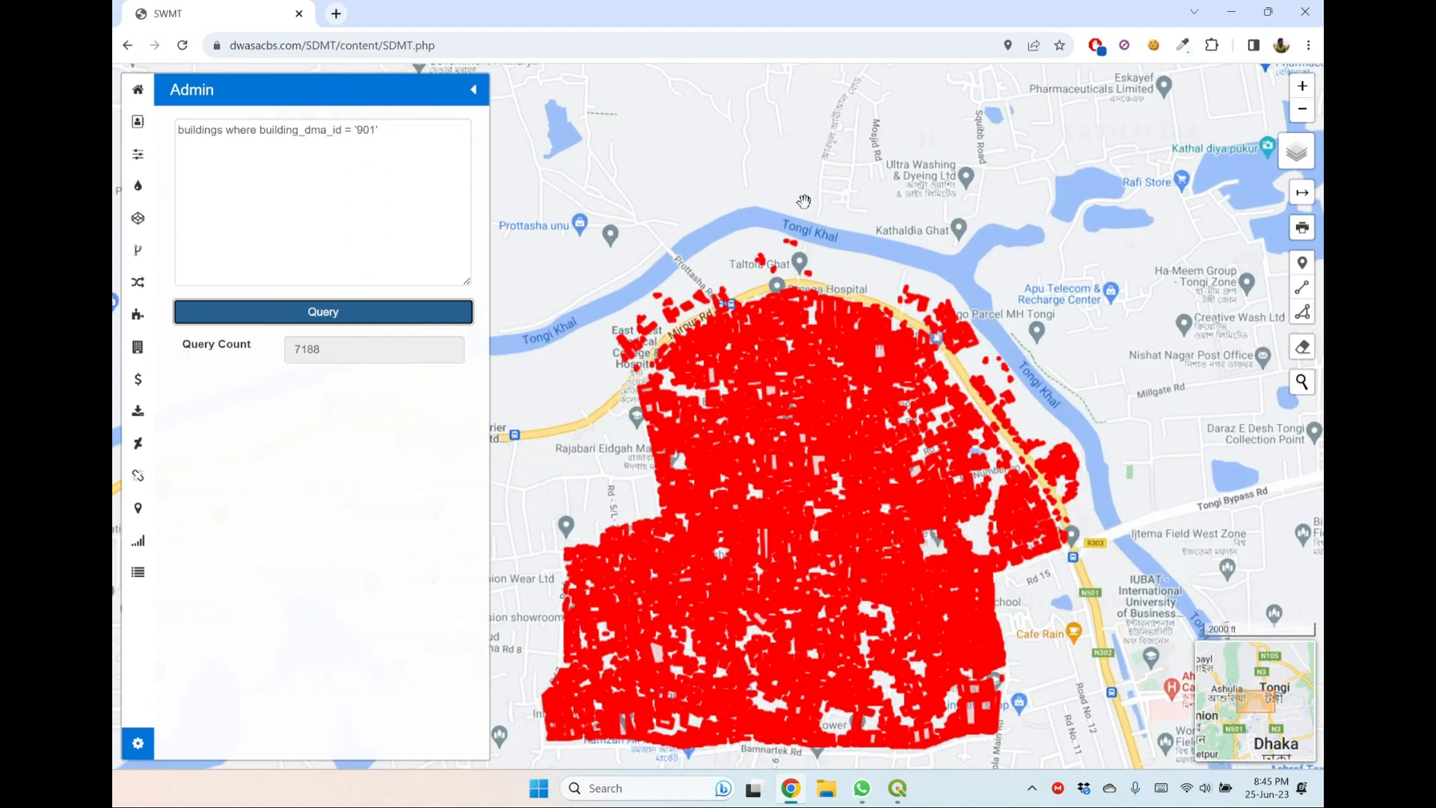
{"action": "left_click_drag", "start_coordinate": [897, 241], "coordinate": [935, 136]}
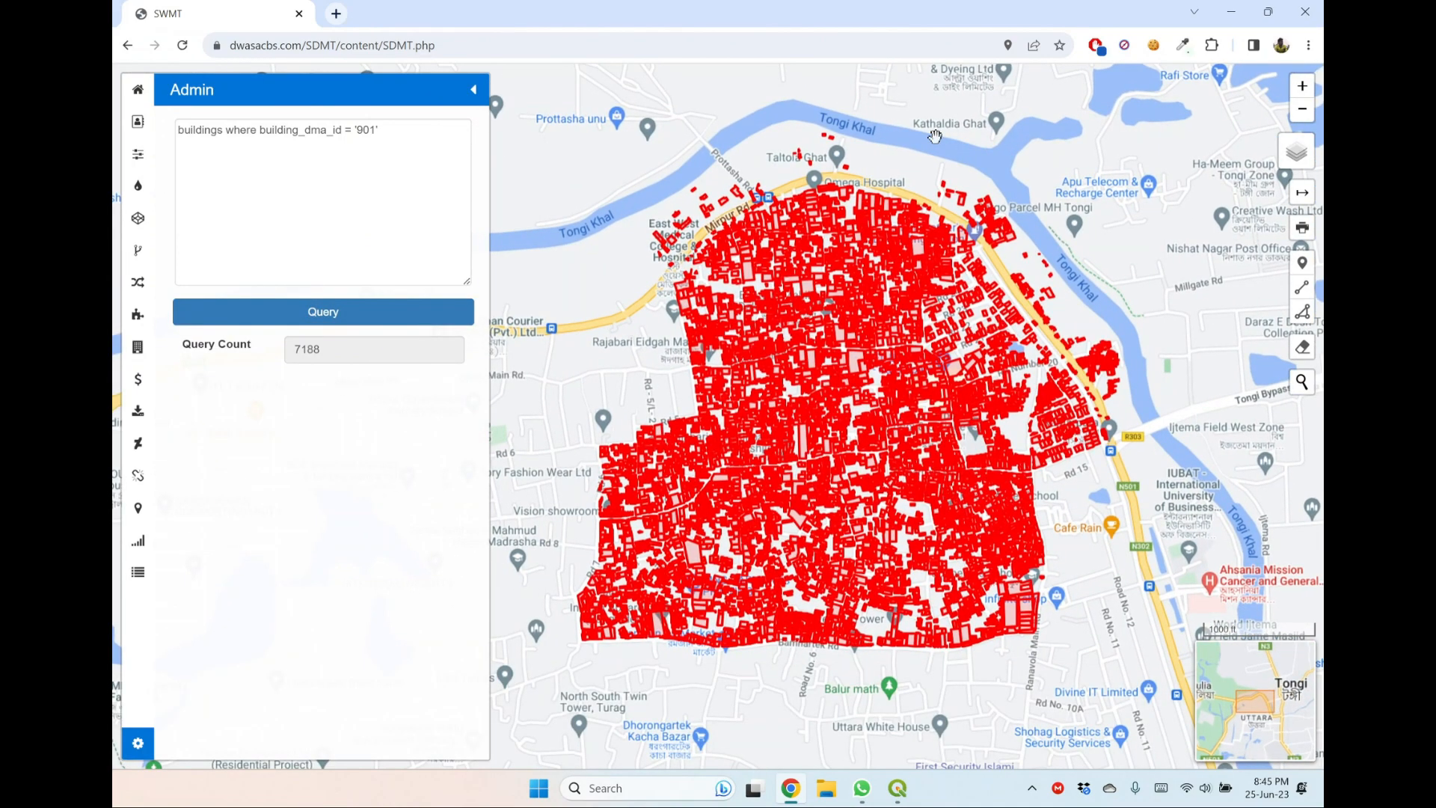
{"action": "left_click", "coordinate": [883, 285]}
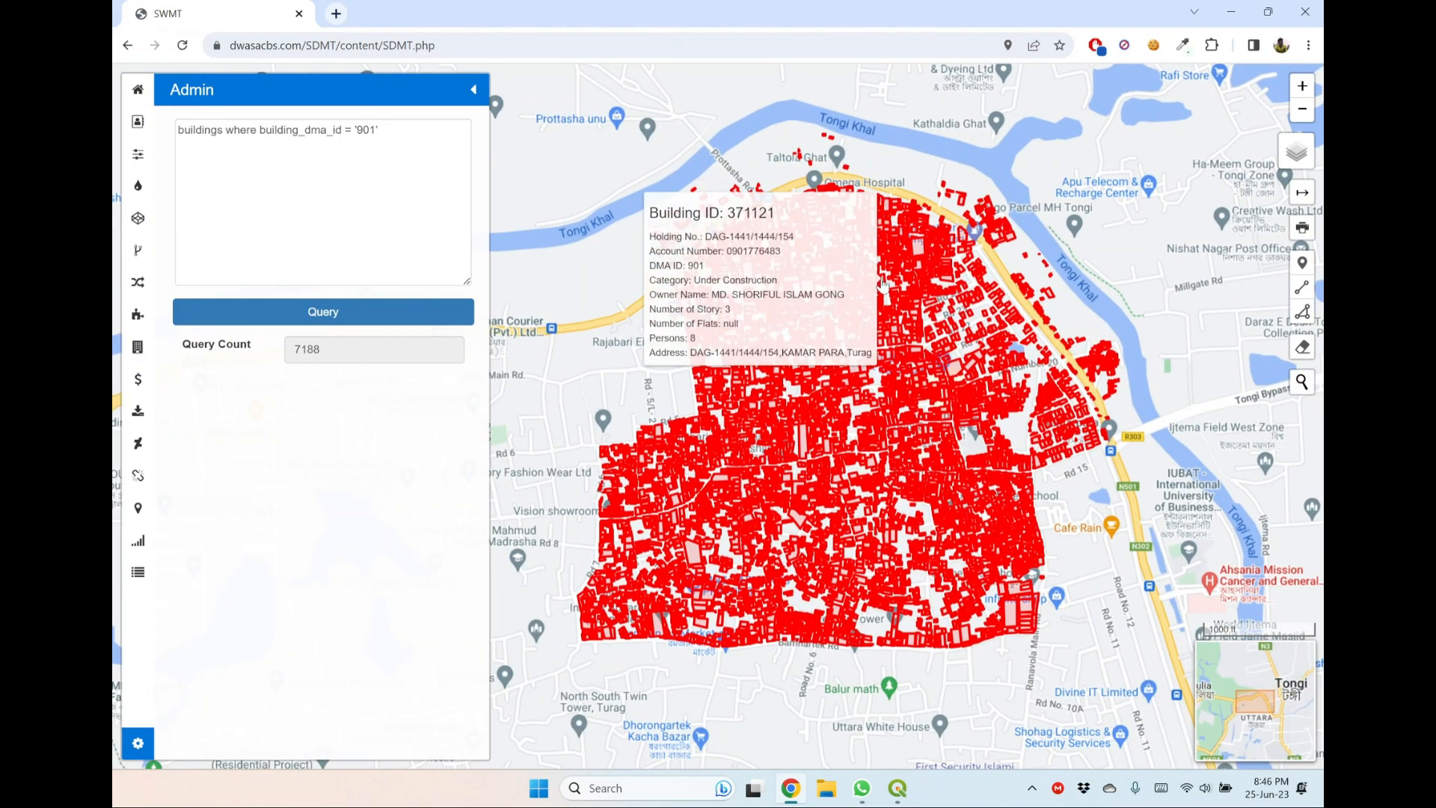
{"action": "scroll", "coordinate": [883, 284], "scroll_direction": "up", "scroll_amount": 3}
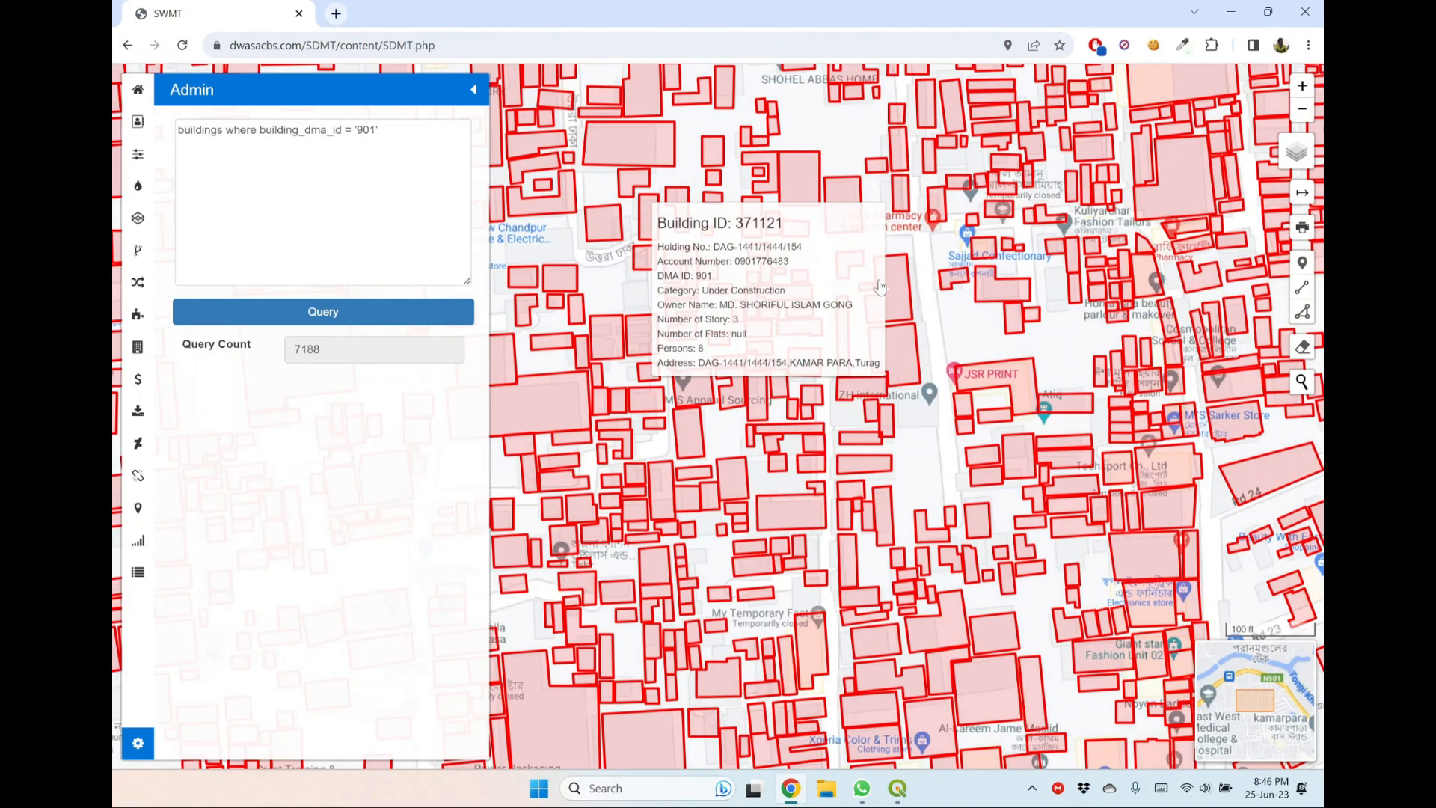
{"action": "scroll", "coordinate": [880, 287], "scroll_direction": "down", "scroll_amount": 3}
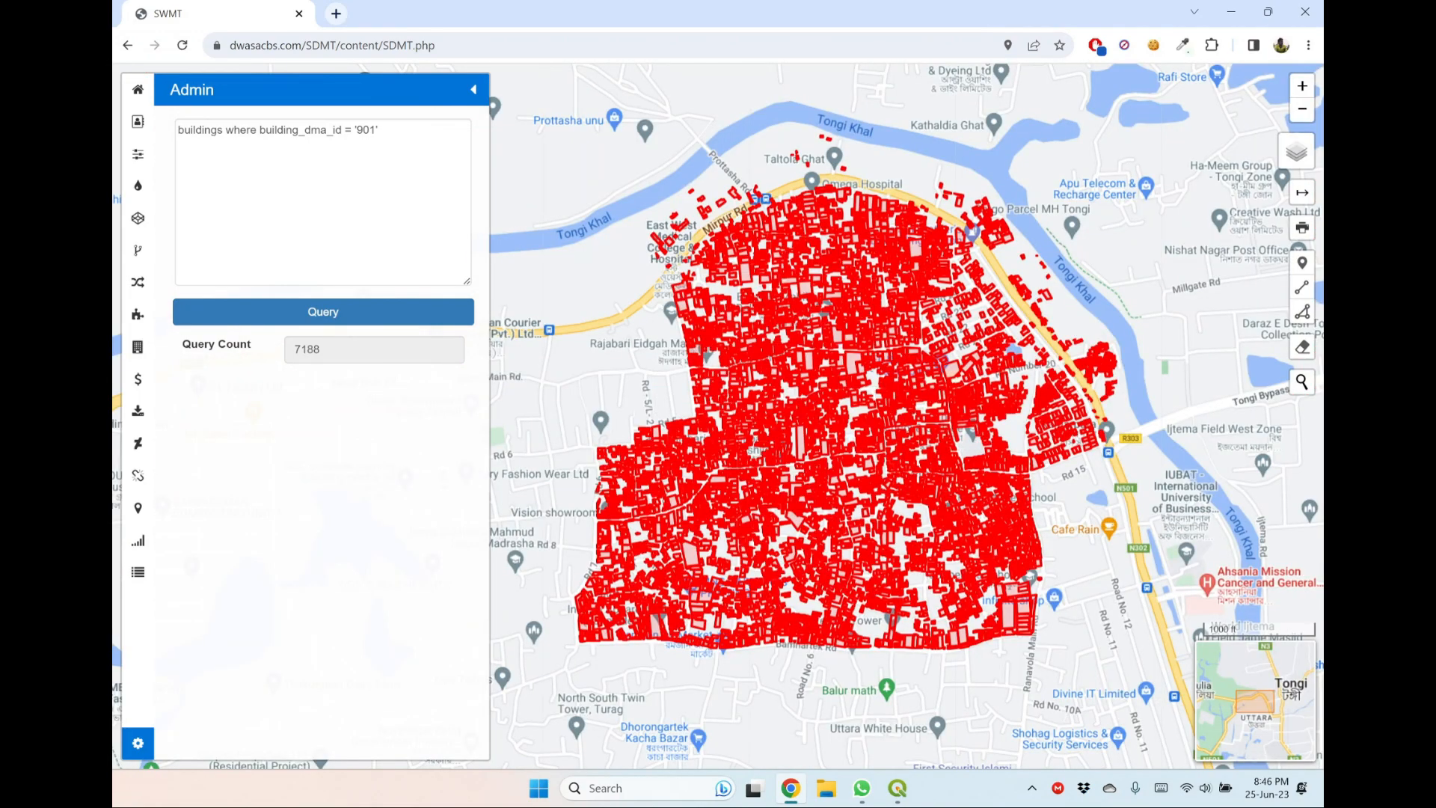
Add the condition and building_storey >5 to the DMA 901 buildings query and run it.
{"action": "left_click", "coordinate": [379, 130]}
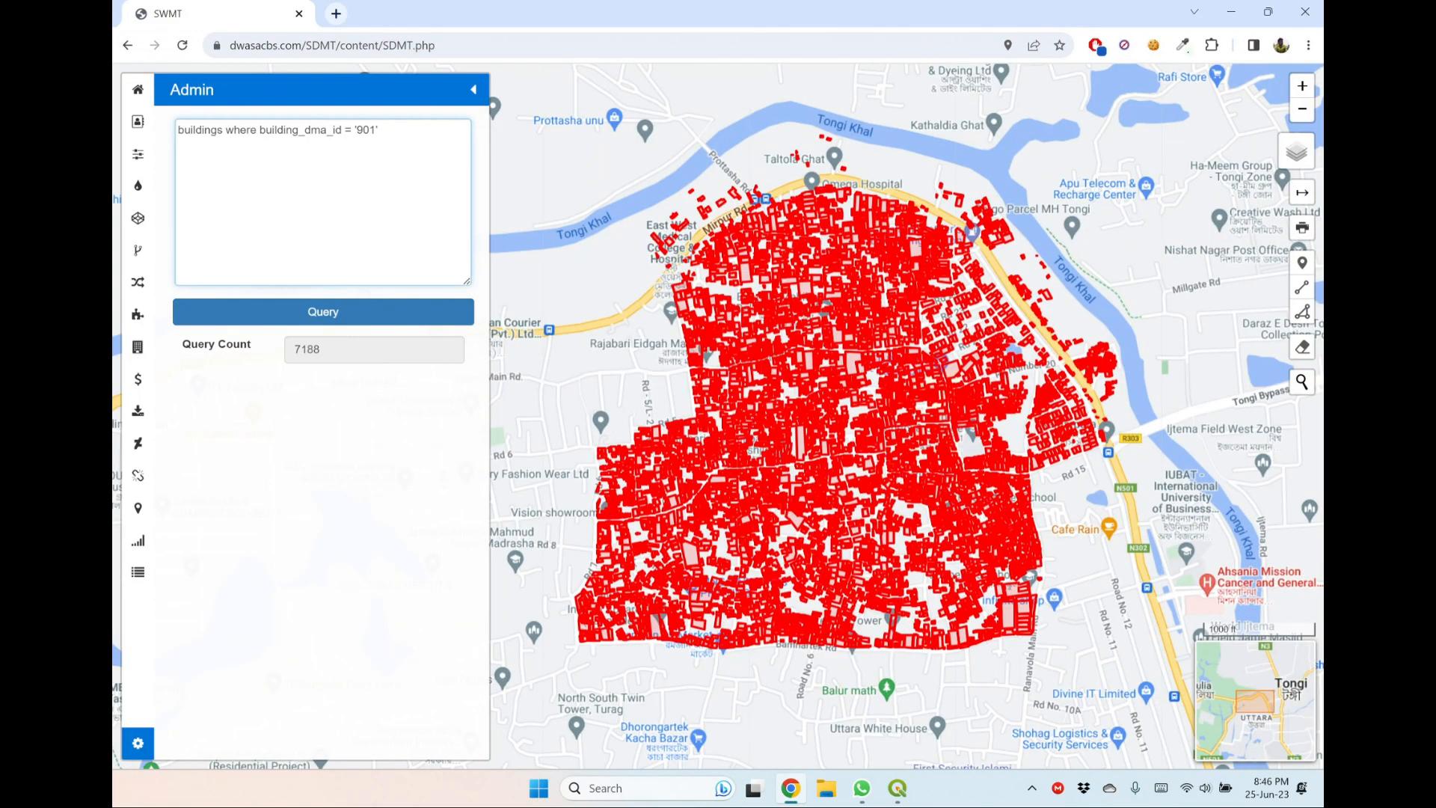
{"action": "type", "text": "and building_storey >5"}
{"action": "left_click", "coordinate": [393, 328]}
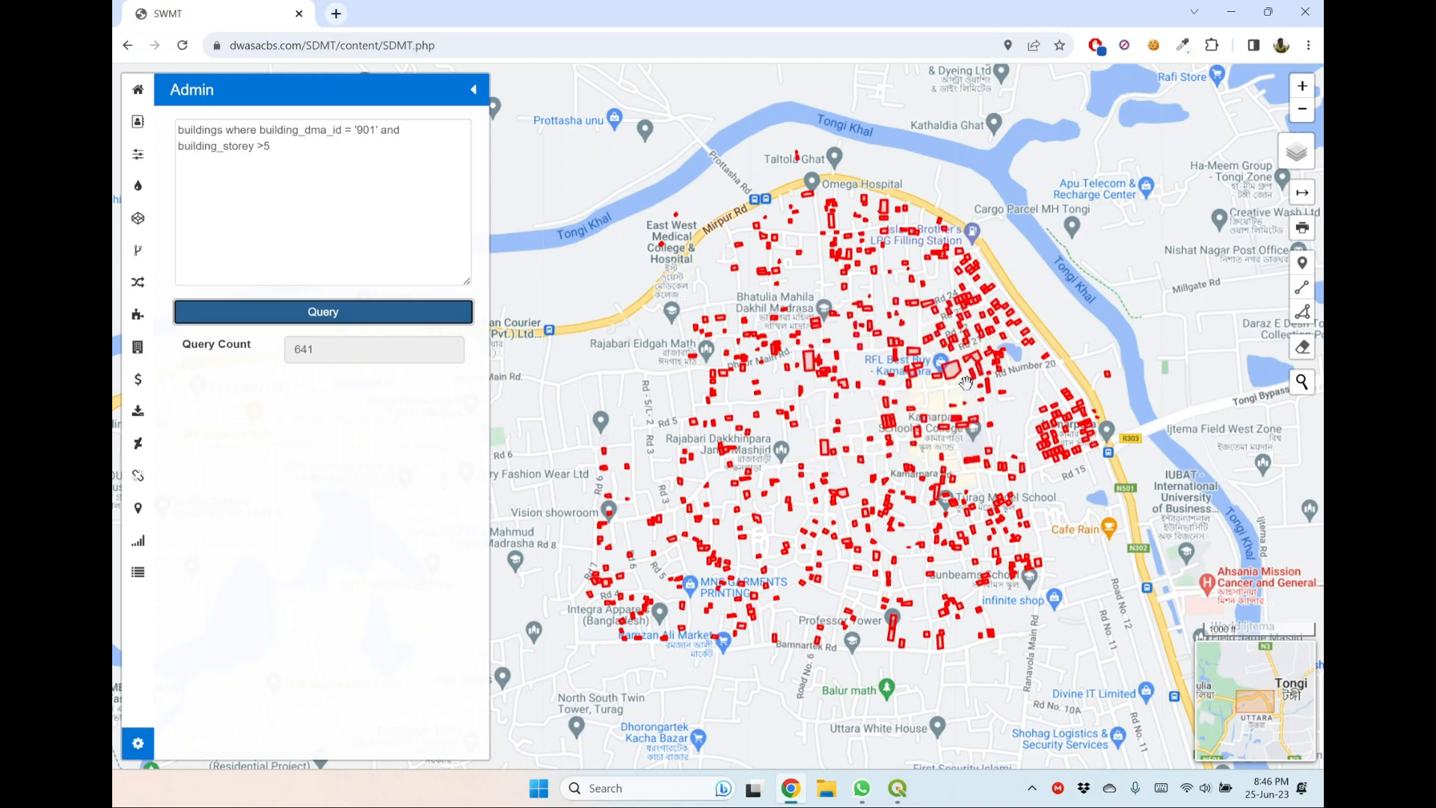
Read the details of several plotted buildings with more than five storeys across DMA 901.
{"action": "mouse_move", "coordinate": [955, 378]}
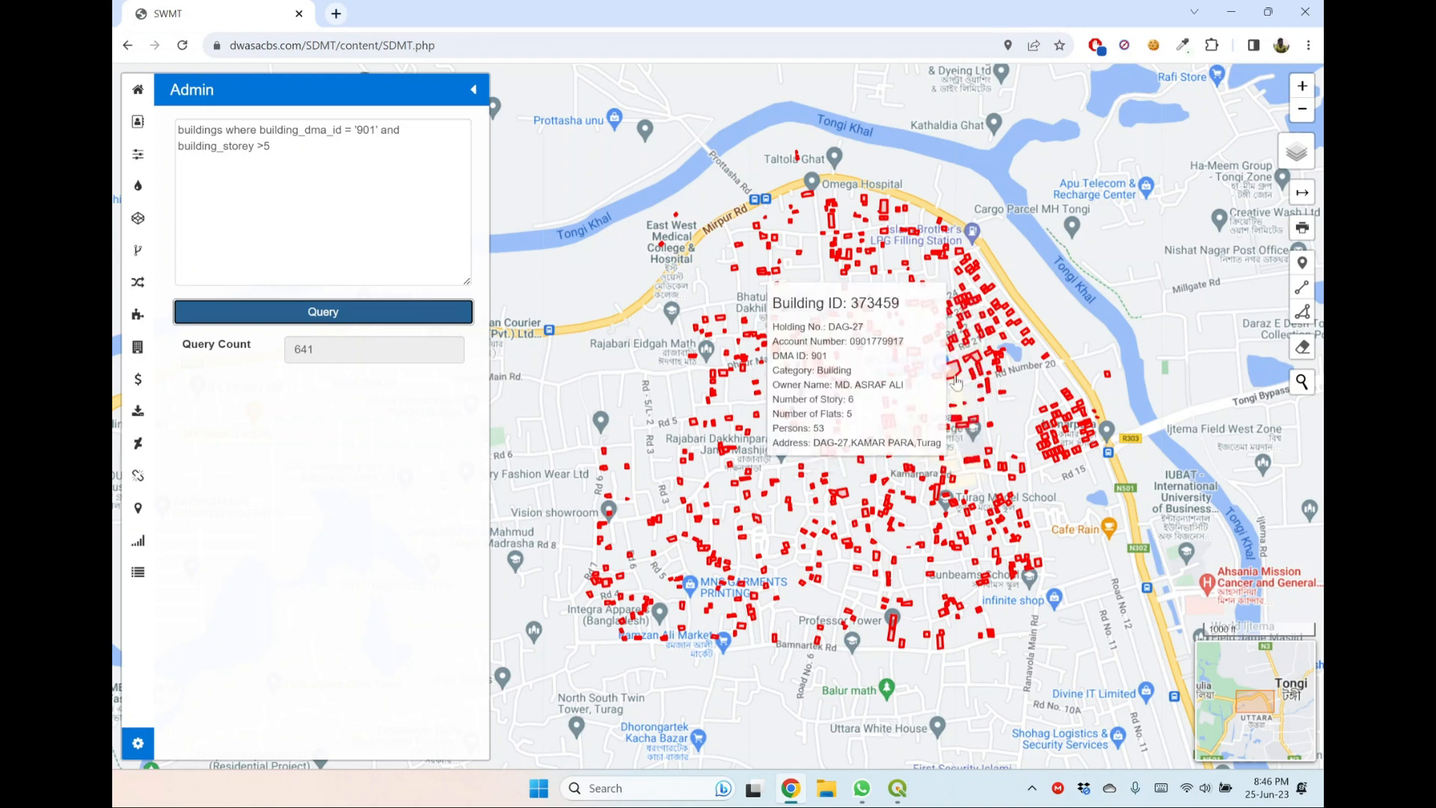
{"action": "mouse_move", "coordinate": [808, 366]}
{"action": "mouse_move", "coordinate": [832, 233]}
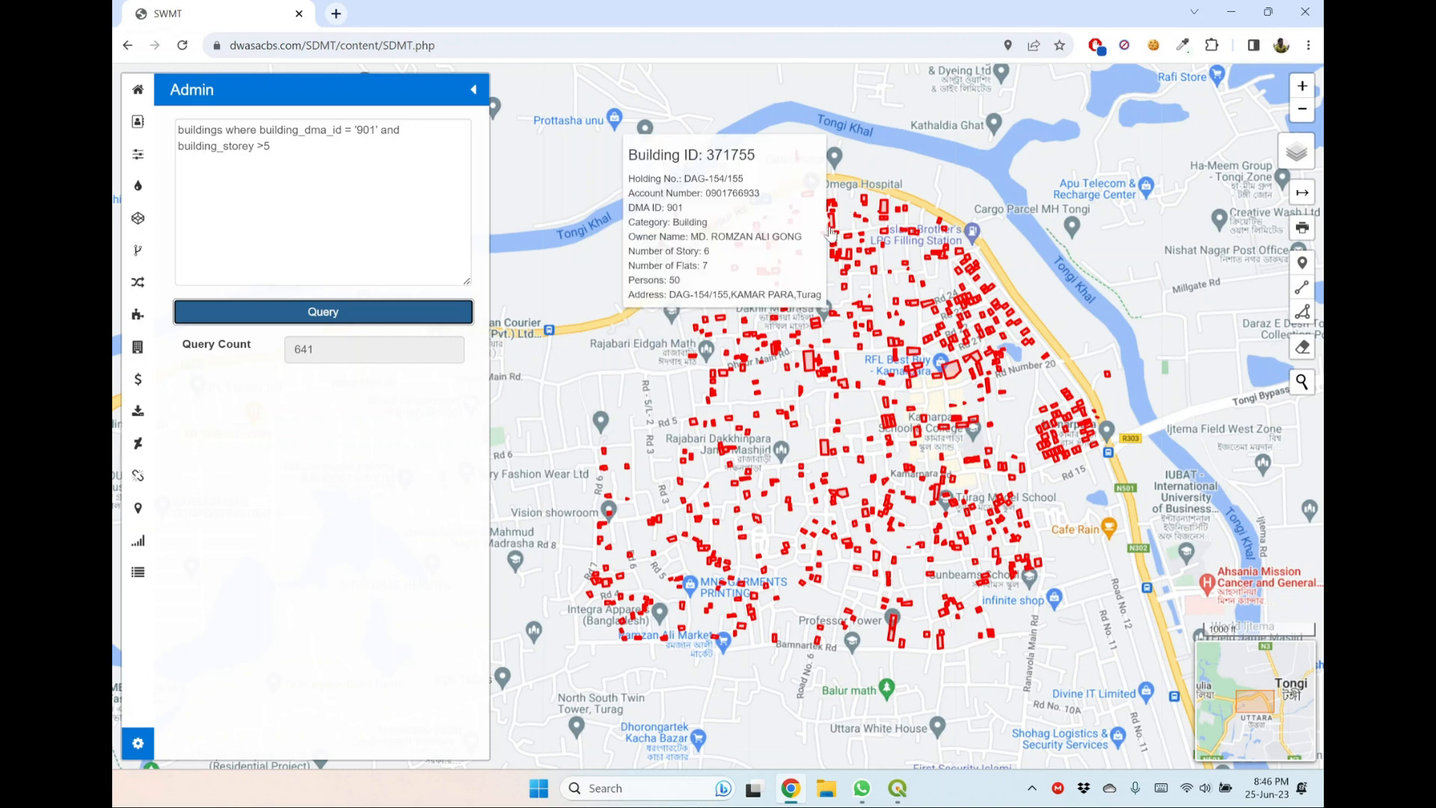
{"action": "mouse_move", "coordinate": [733, 456]}
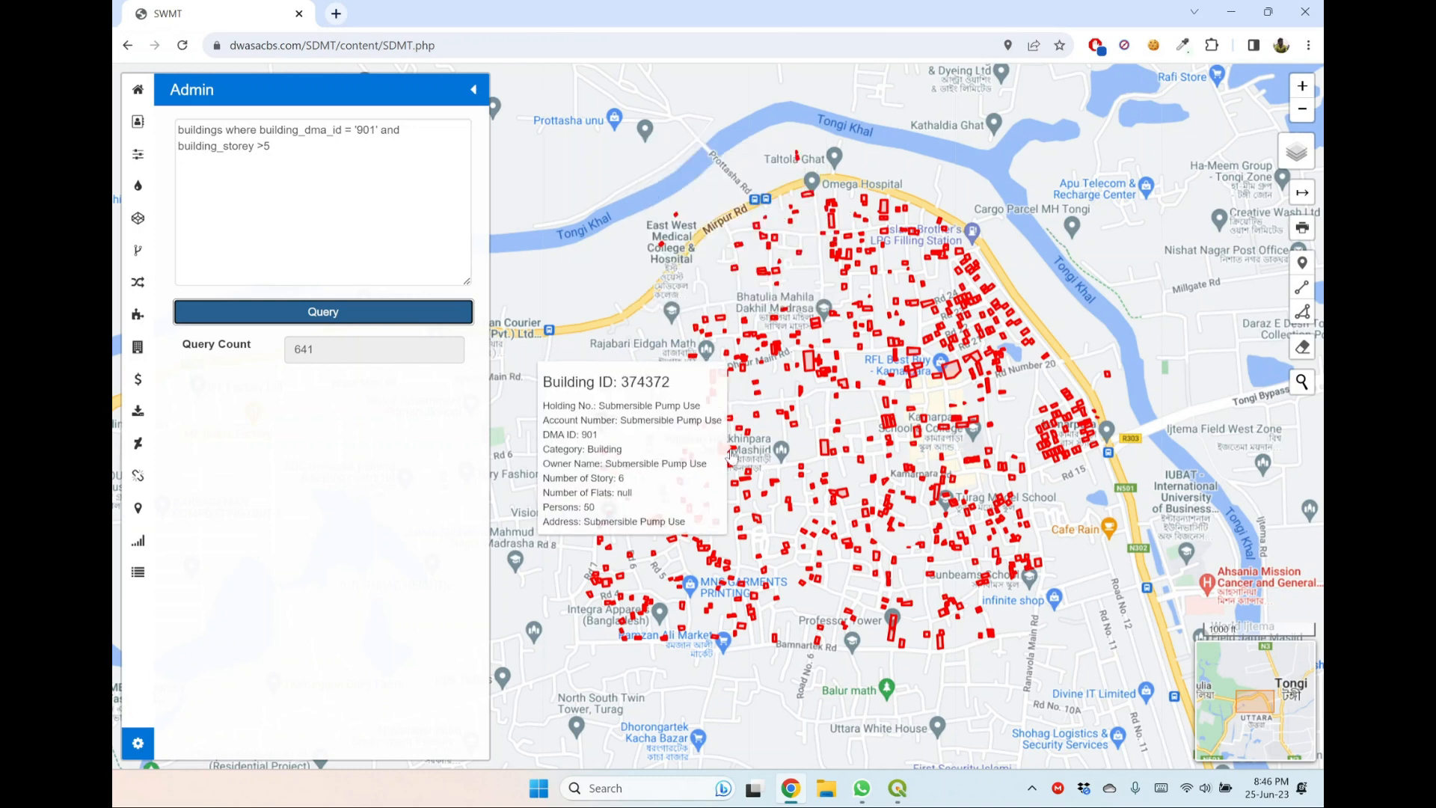
{"action": "mouse_move", "coordinate": [851, 544]}
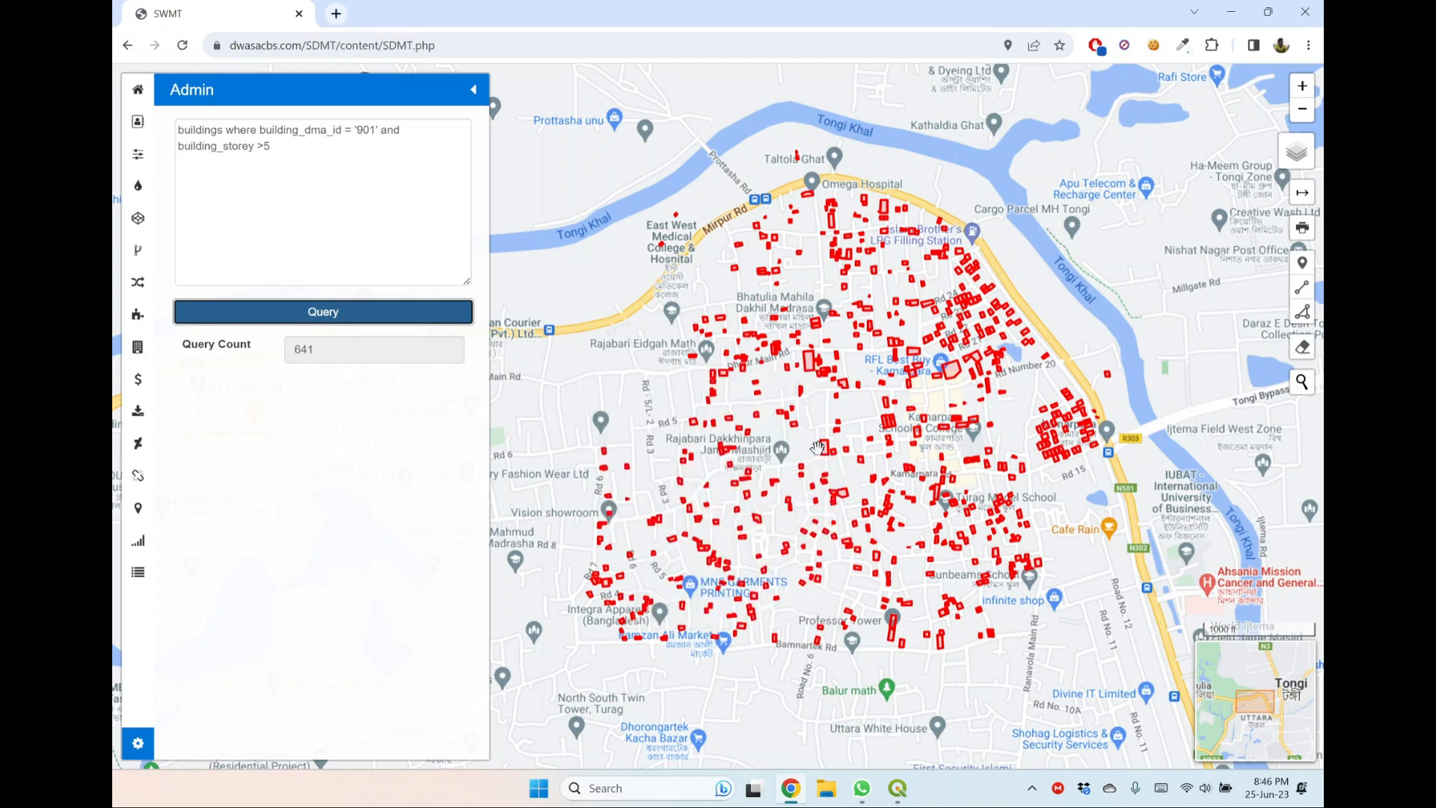
{"action": "mouse_move", "coordinate": [781, 344]}
Clear the buildings query text, then hide the Polygon Feature layer and show the Point Feature layer.
{"action": "left_click", "coordinate": [272, 147]}
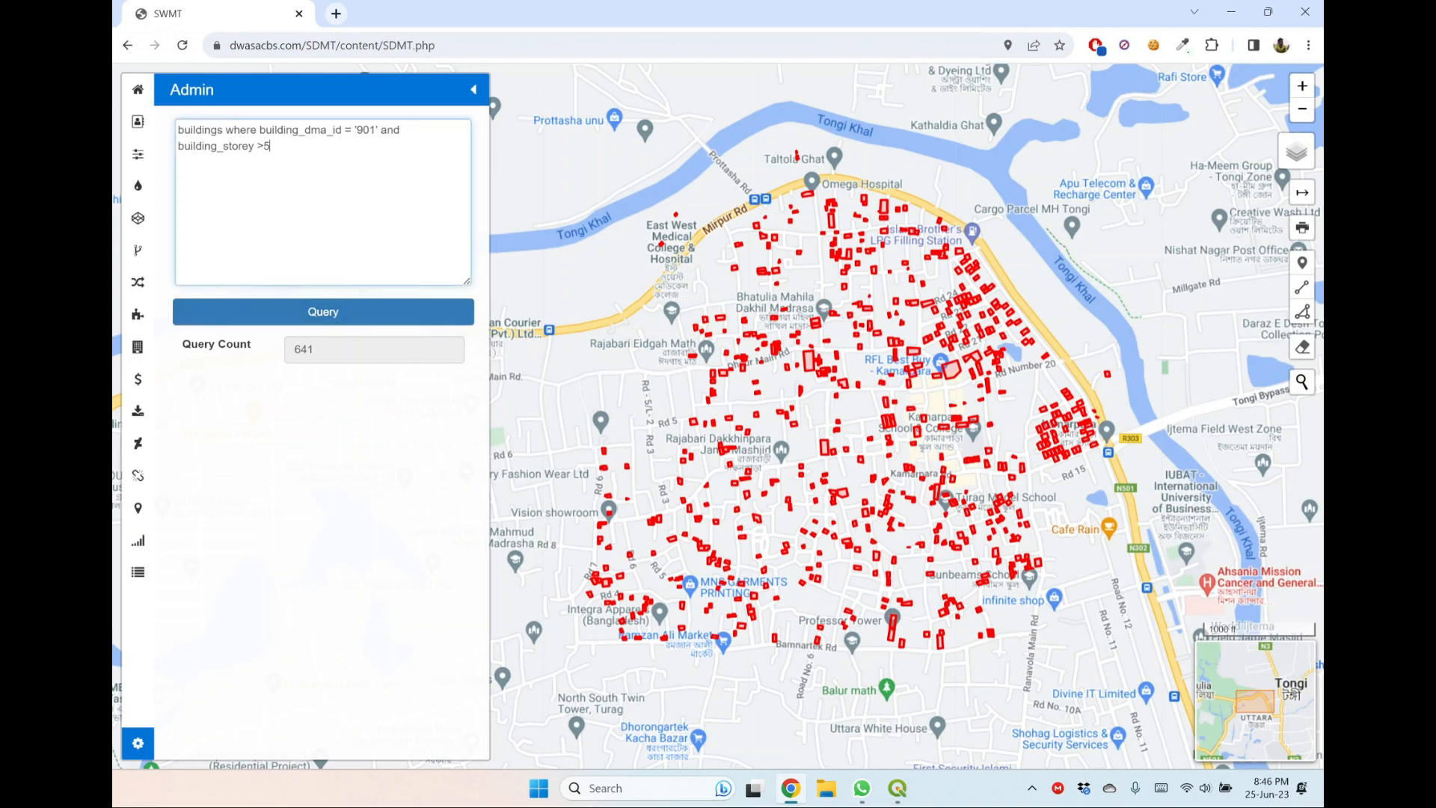
{"action": "key", "text": "ctrl+a"}
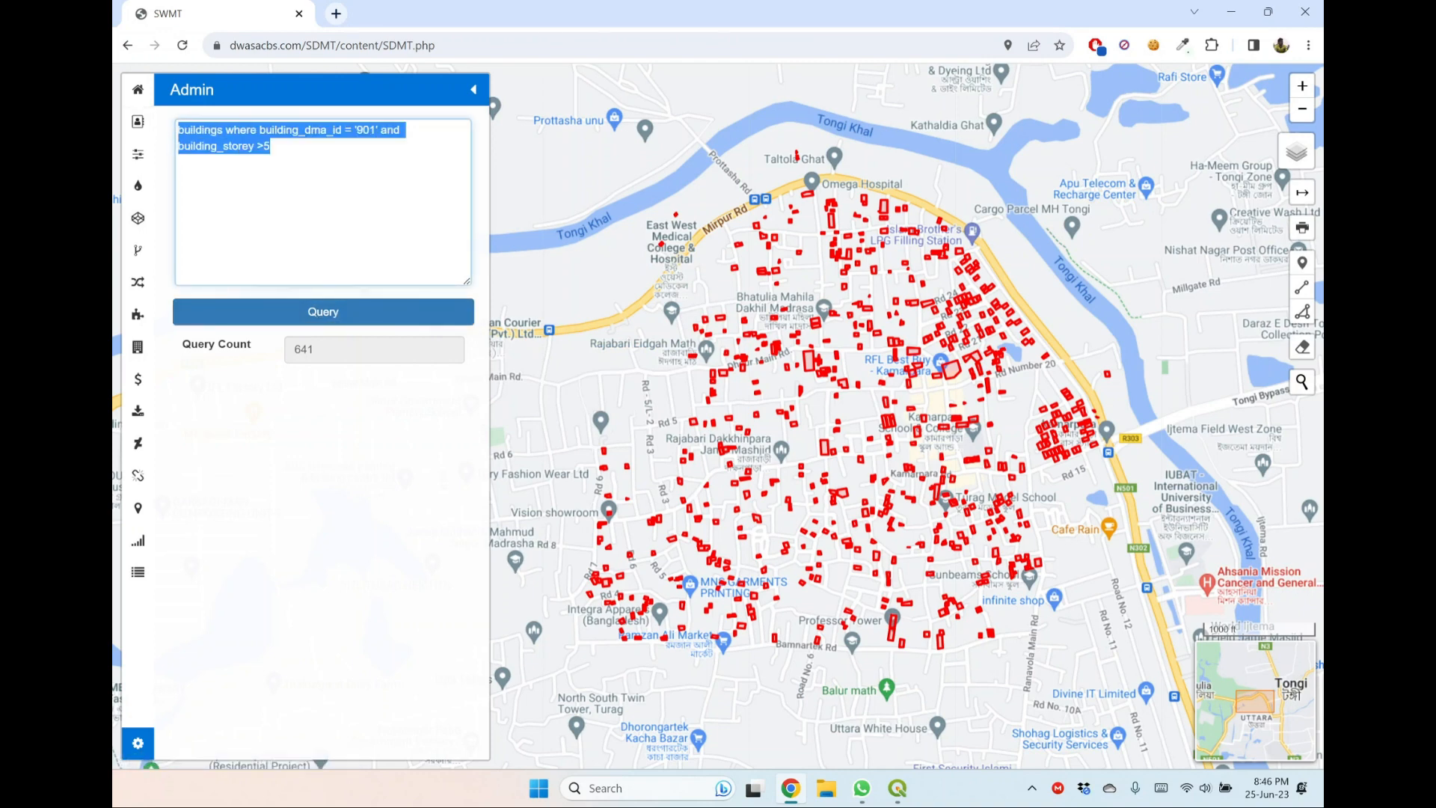
{"action": "key", "text": "BackSpace"}
{"action": "mouse_move", "coordinate": [1287, 156]}
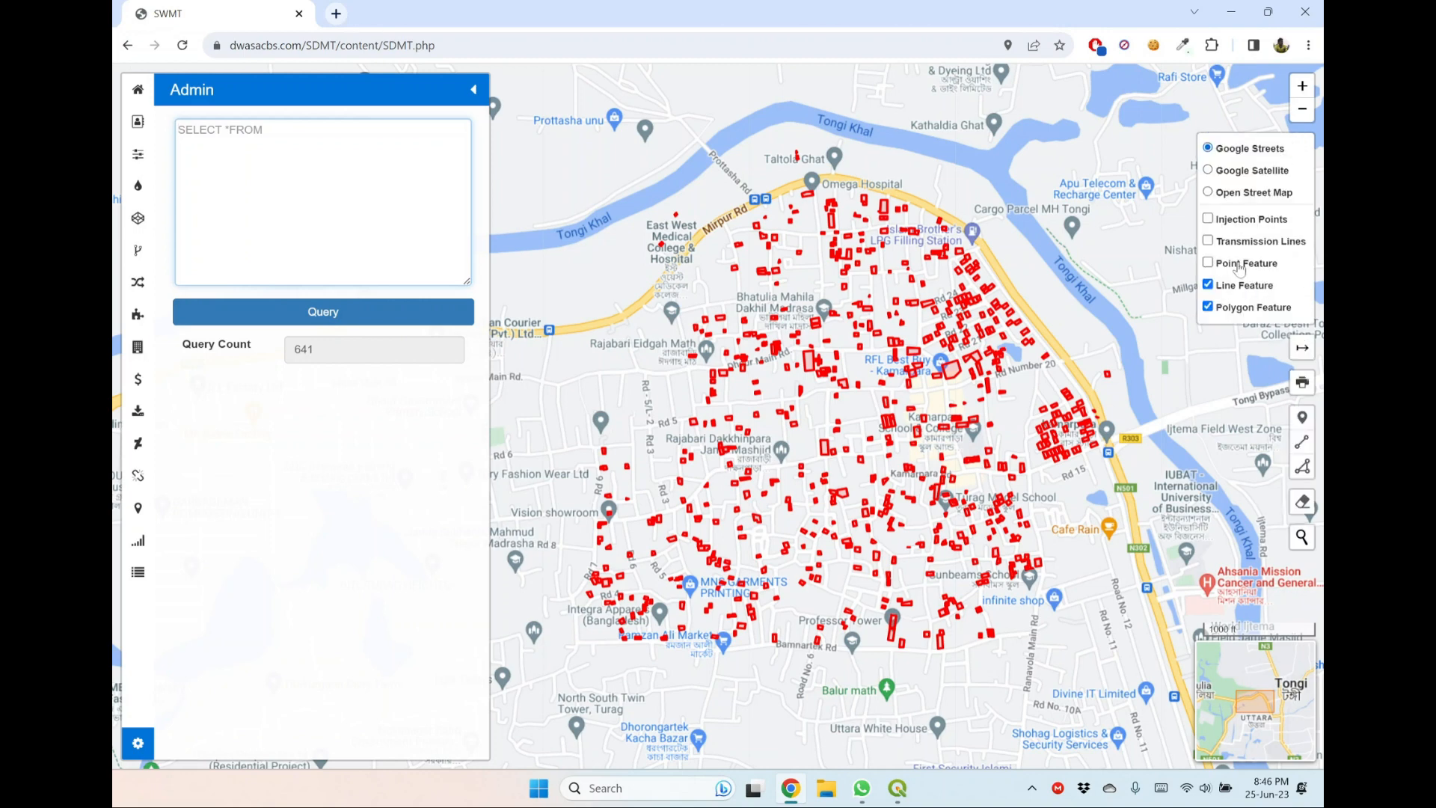
{"action": "left_click", "coordinate": [1246, 311]}
{"action": "left_click", "coordinate": [1245, 269]}
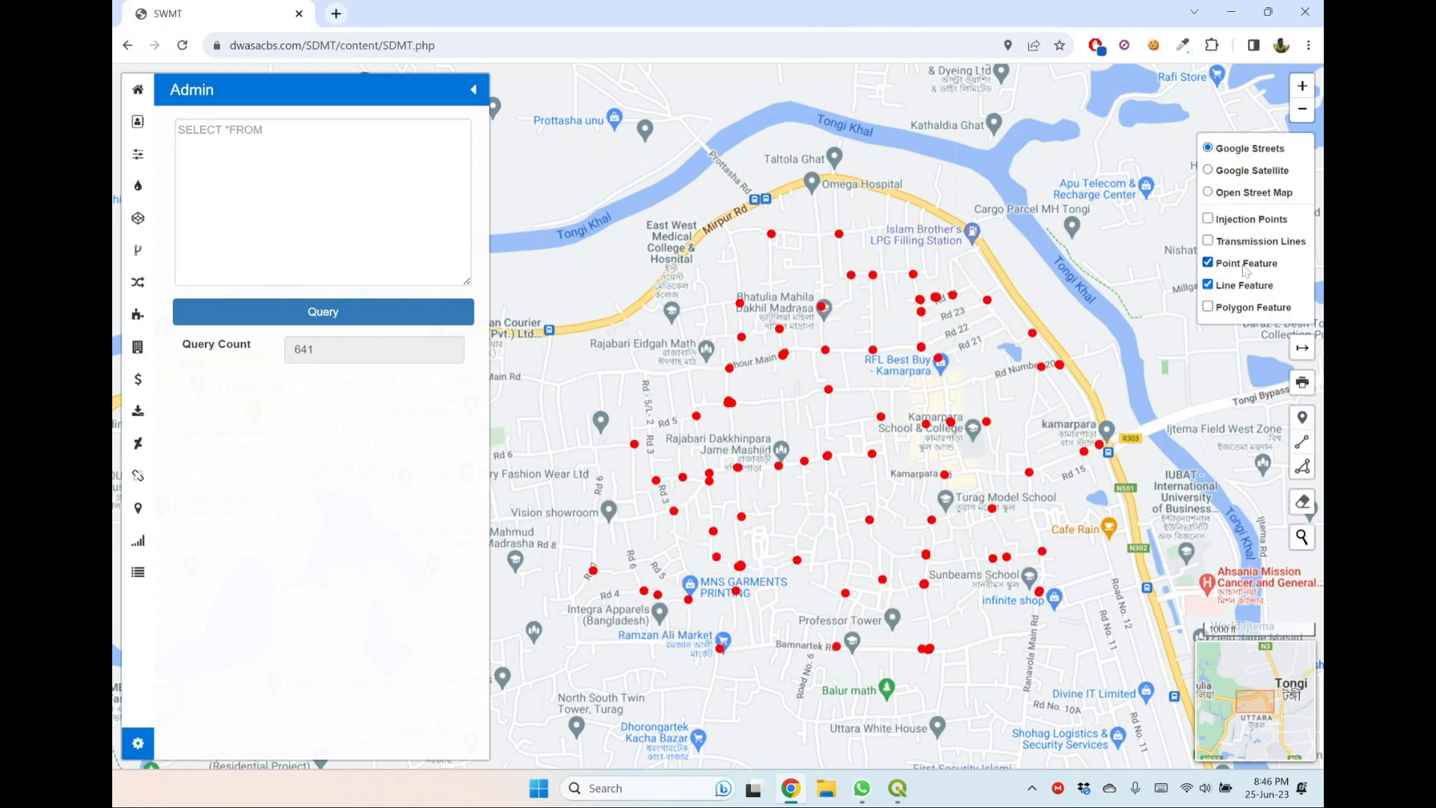
Run the query ptw, examine the plotted points across Dhaka and open the map's layer list.
{"action": "scroll", "coordinate": [923, 315], "scroll_direction": "down", "scroll_amount": 5}
{"action": "left_click_drag", "start_coordinate": [666, 334], "coordinate": [849, 329]}
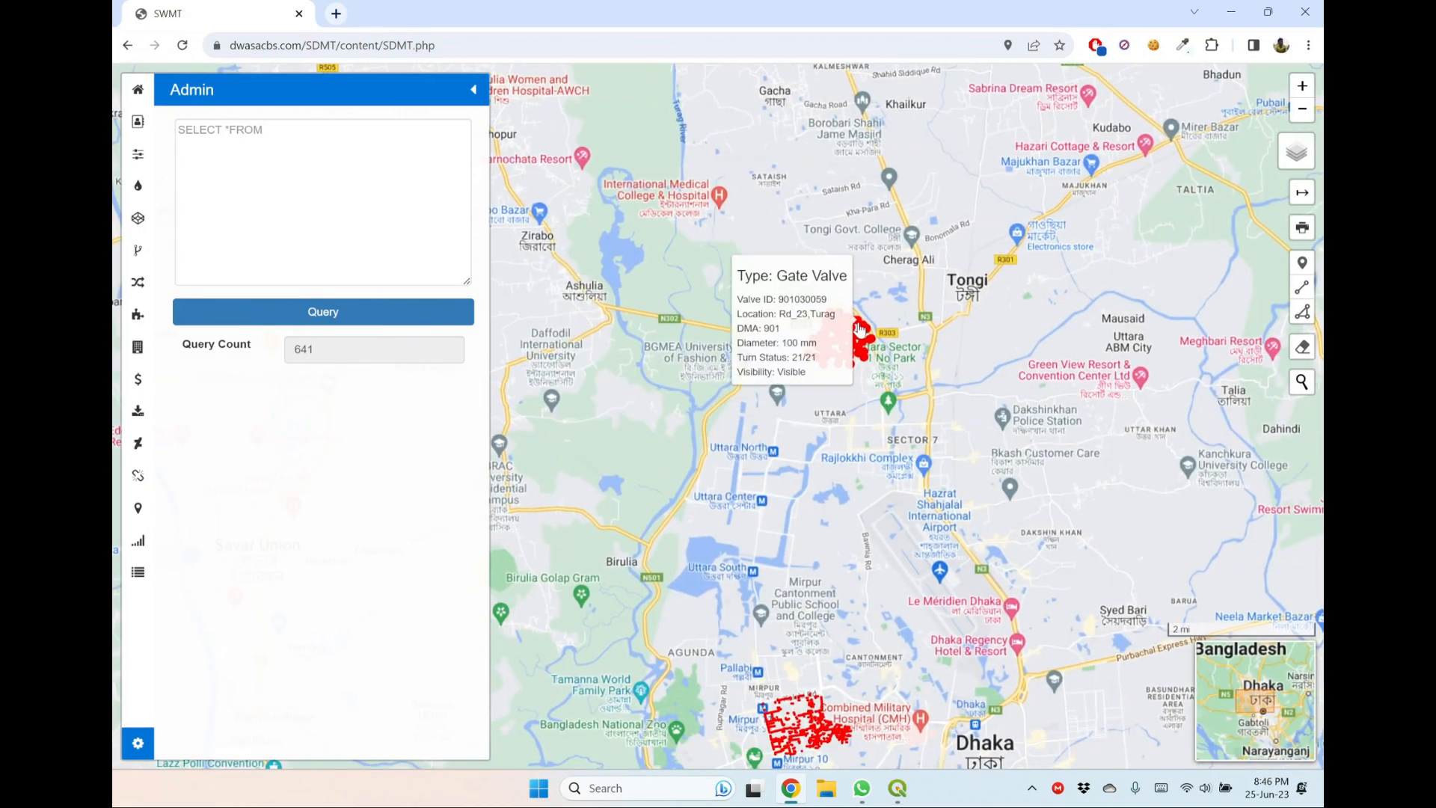
{"action": "left_click", "coordinate": [323, 202]}
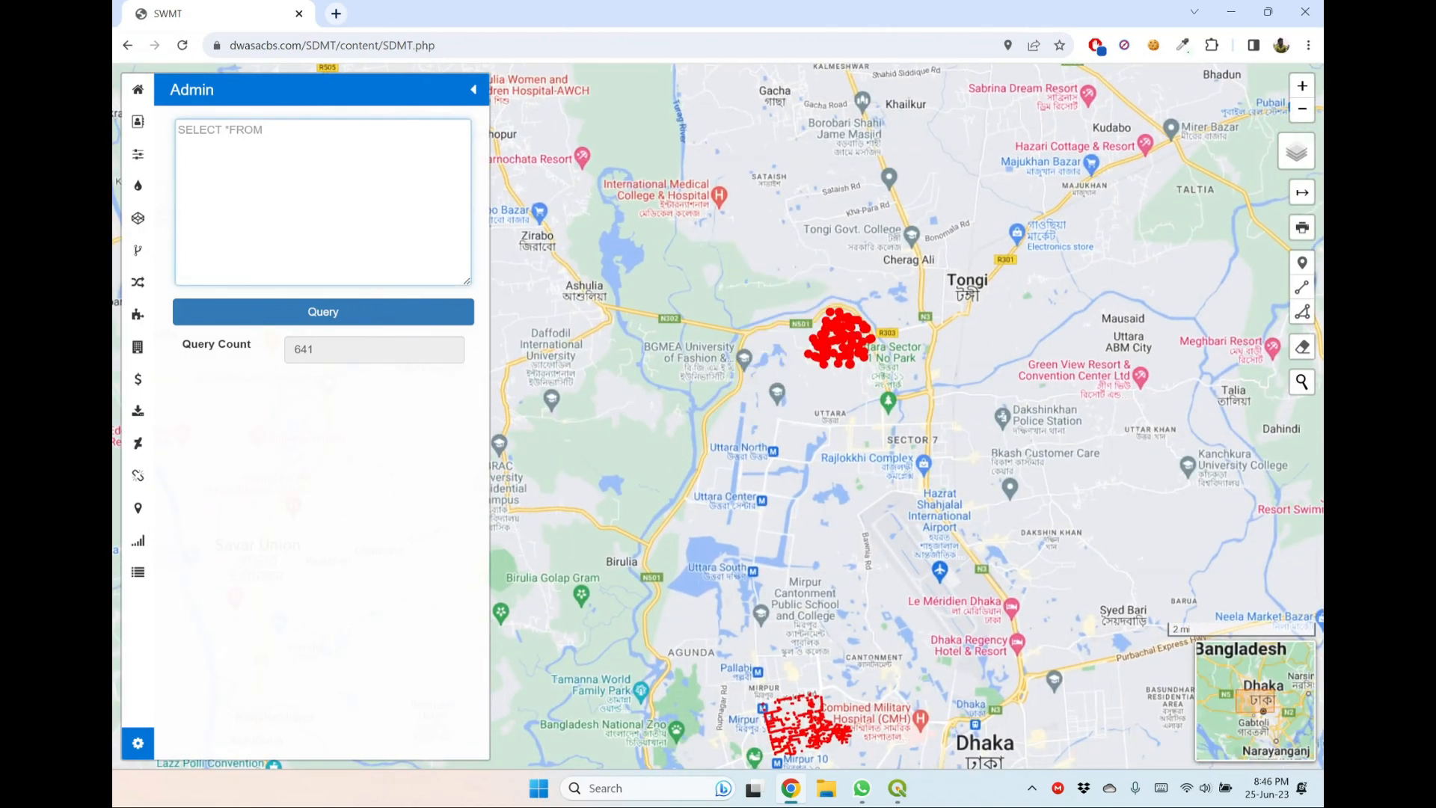
{"action": "type", "text": "ptw"}
{"action": "left_click", "coordinate": [390, 322]}
{"action": "left_click_drag", "start_coordinate": [784, 472], "coordinate": [799, 304]}
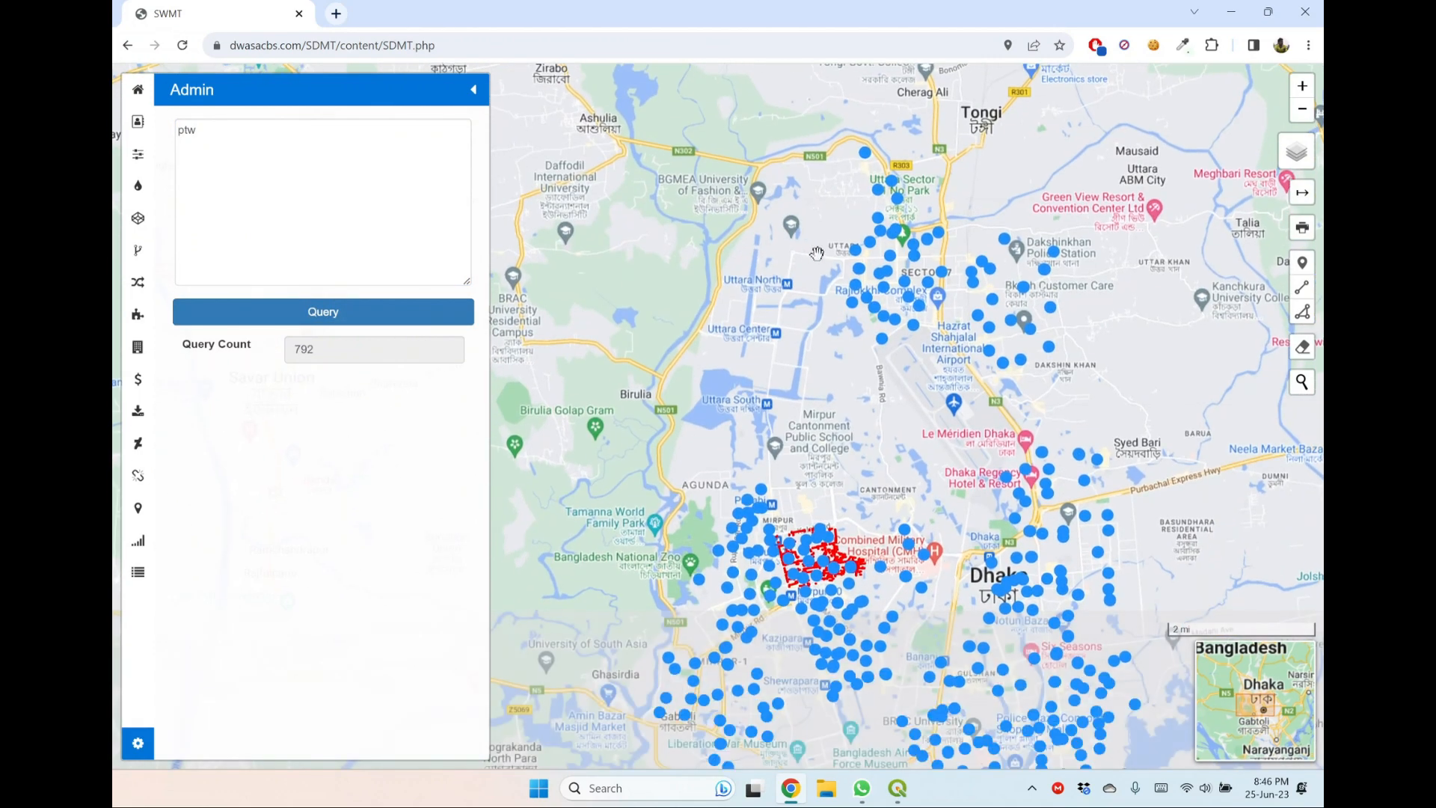
{"action": "mouse_move", "coordinate": [1297, 153]}
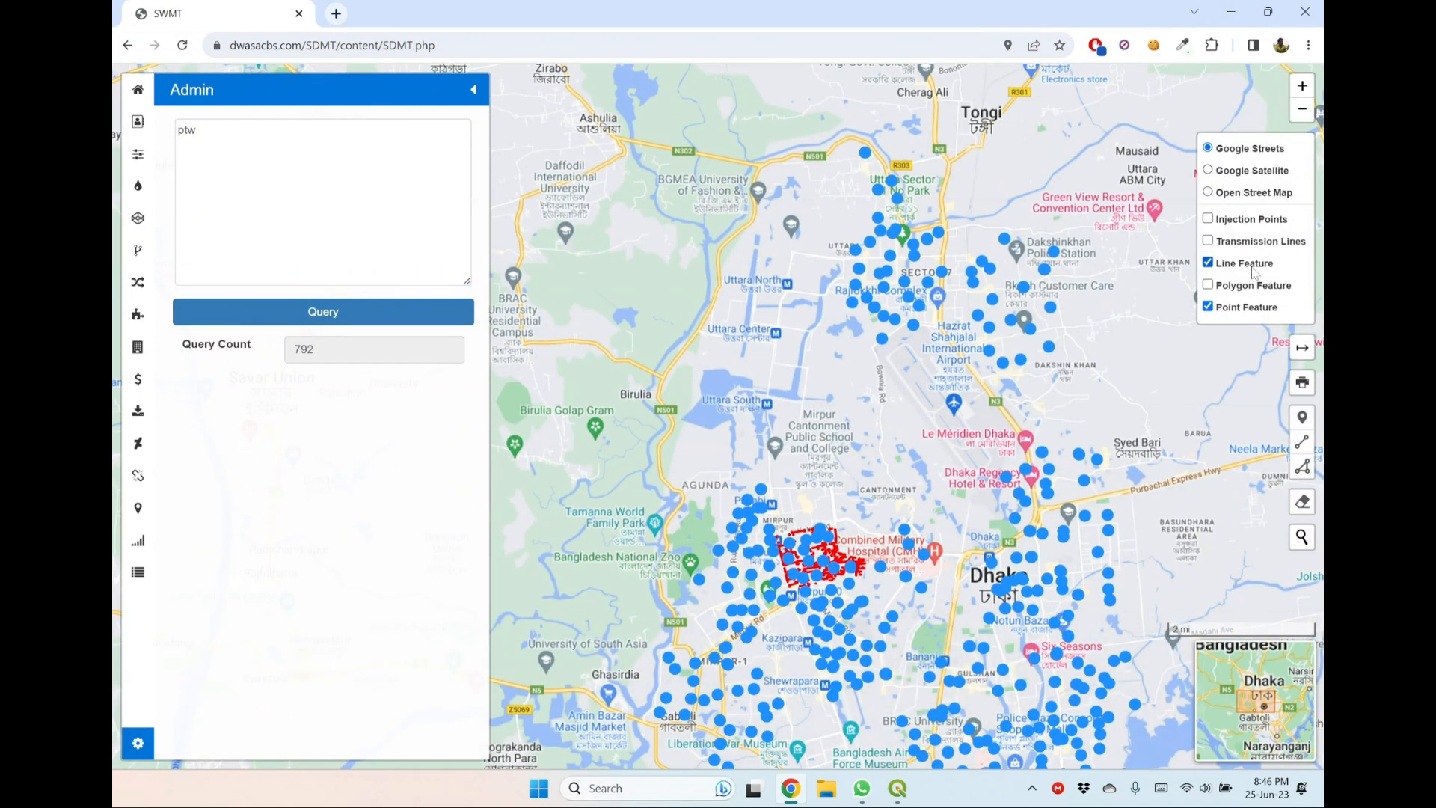
Hide the Line Feature layer, then restrict the ptw query with where ptw_zone_id = '6' and run it.
{"action": "scroll", "coordinate": [885, 337], "scroll_direction": "down", "scroll_amount": 3}
{"action": "scroll", "coordinate": [968, 400], "scroll_direction": "up", "scroll_amount": 3}
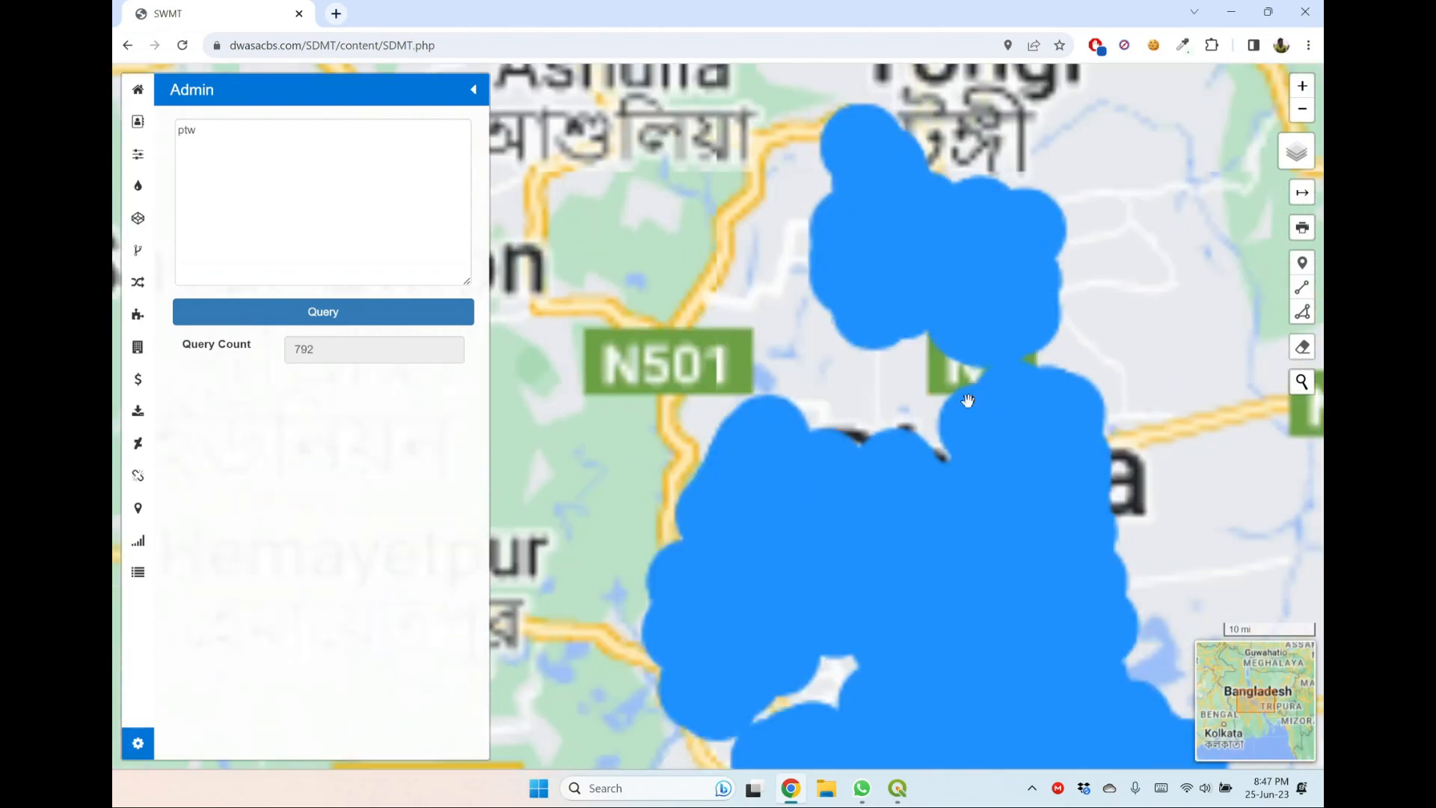
{"action": "left_click_drag", "start_coordinate": [1153, 409], "coordinate": [1098, 234]}
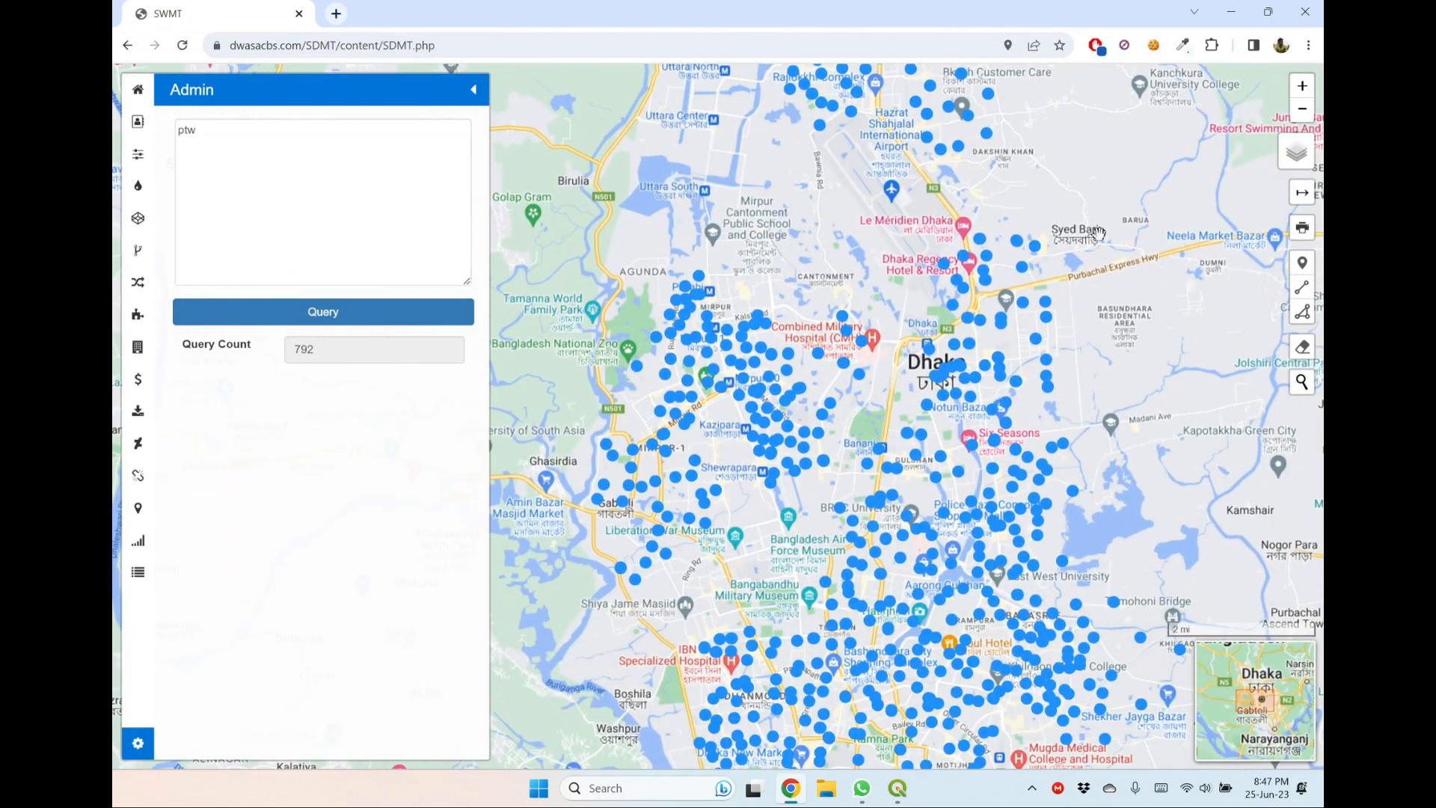
{"action": "left_click", "coordinate": [195, 130]}
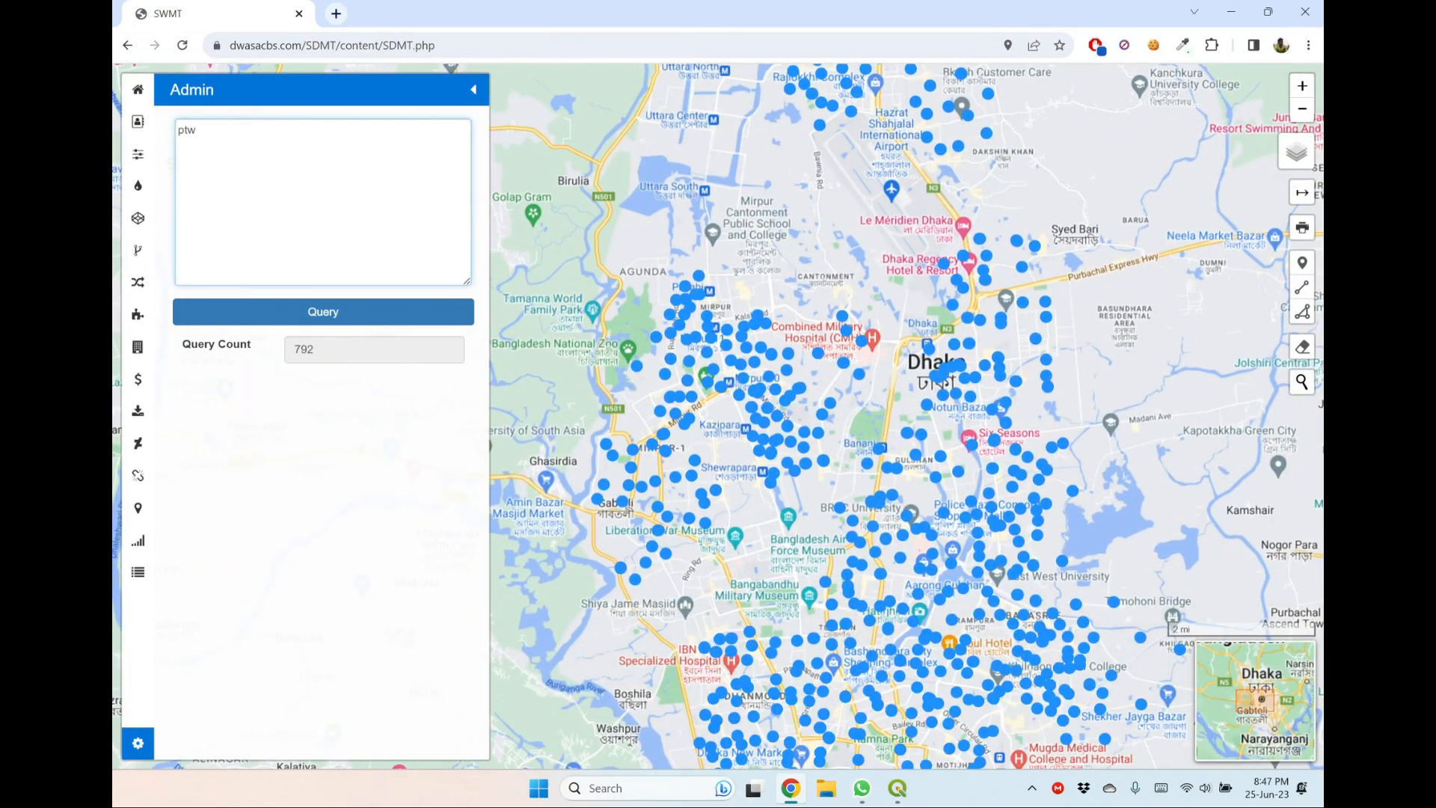
{"action": "type", "text": "where pitw_zone_id = '6"}
{"action": "left_click", "coordinate": [368, 320]}
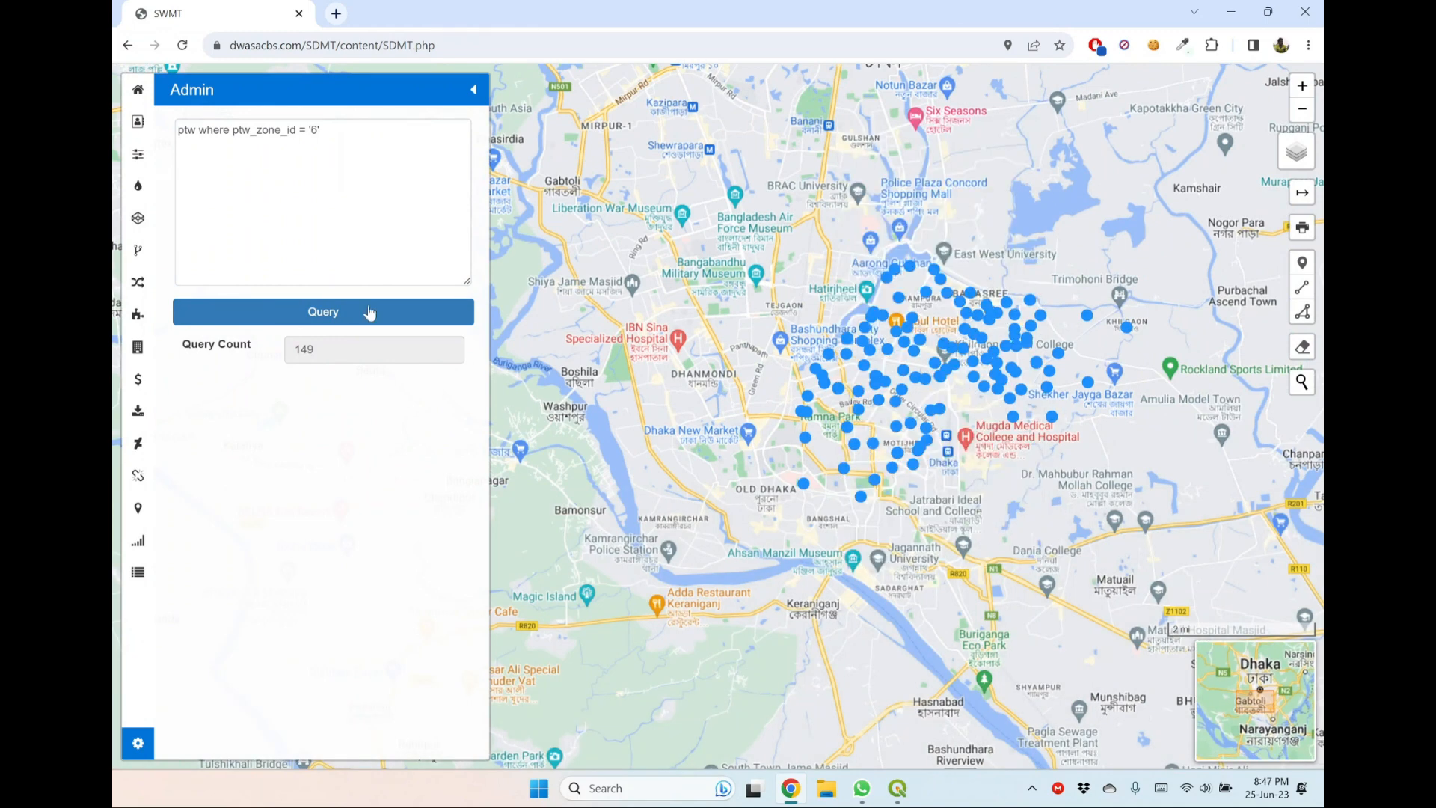
Replace the zone 6 ptw query with ice and run it.
{"action": "left_click_drag", "start_coordinate": [322, 130], "coordinate": [178, 130]}
{"action": "key", "text": "BackSpace"}
{"action": "type", "text": "ice"}
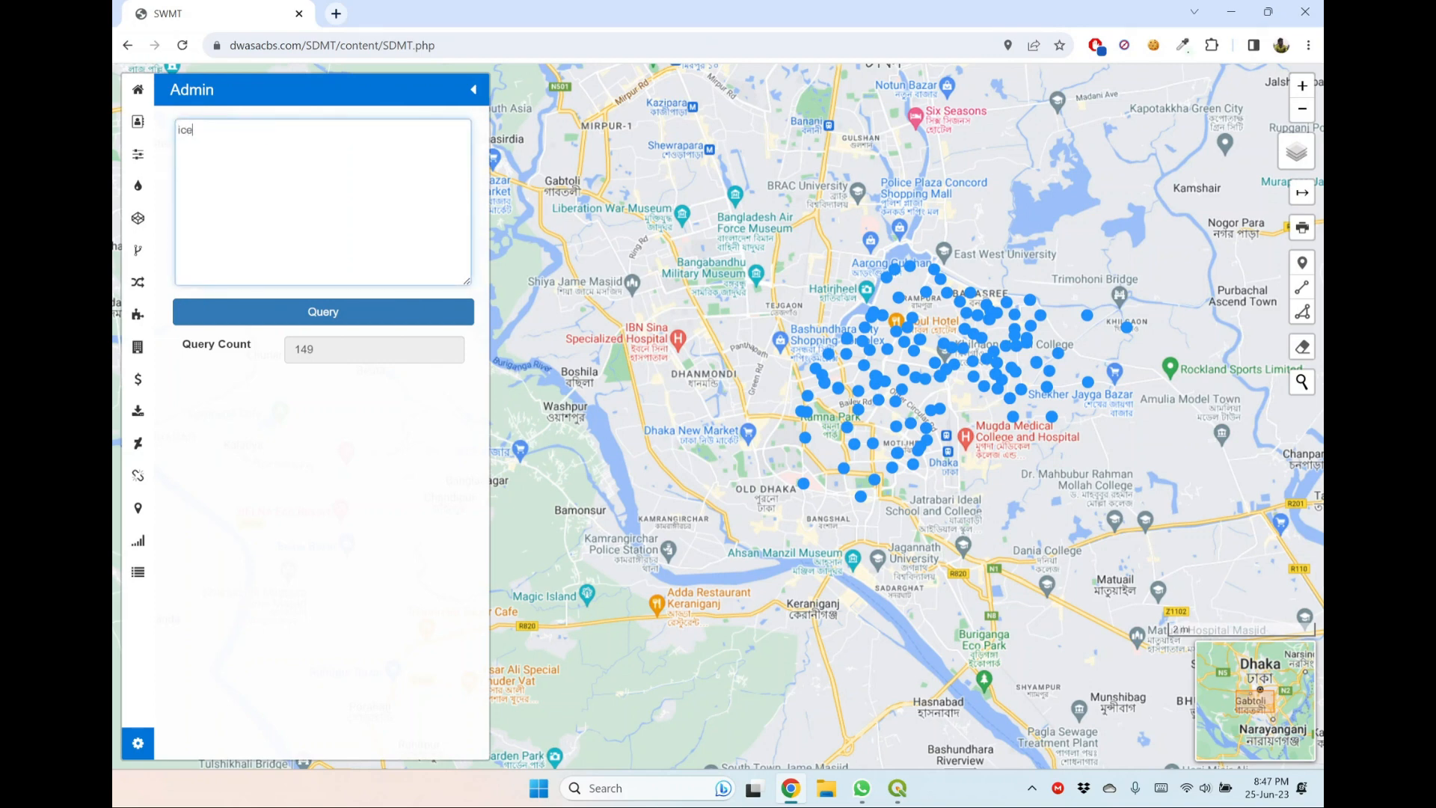
{"action": "left_click", "coordinate": [334, 311]}
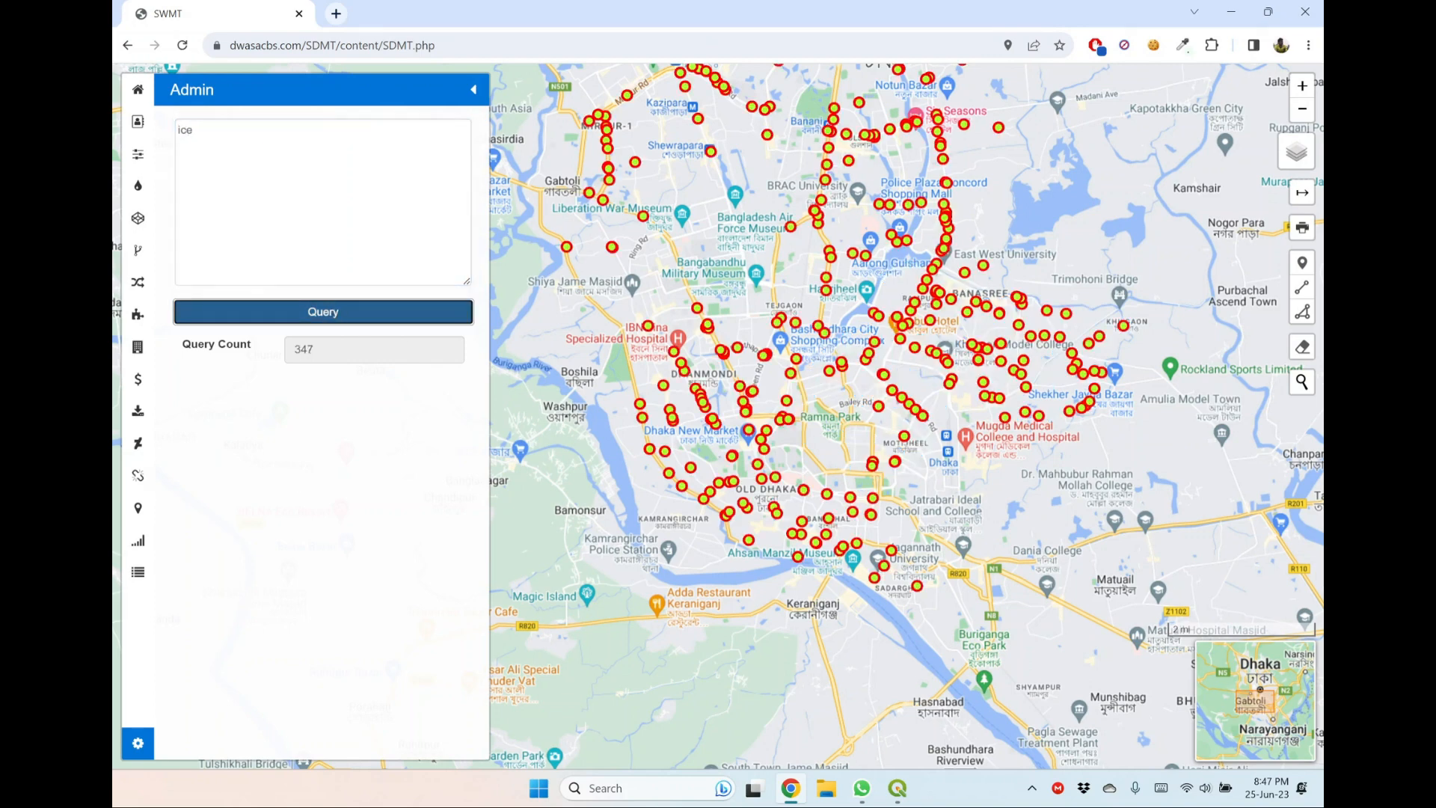
Read the details of the plotted ice point just east of Shewrapara, then close its popup.
{"action": "left_click_drag", "start_coordinate": [750, 219], "coordinate": [787, 317]}
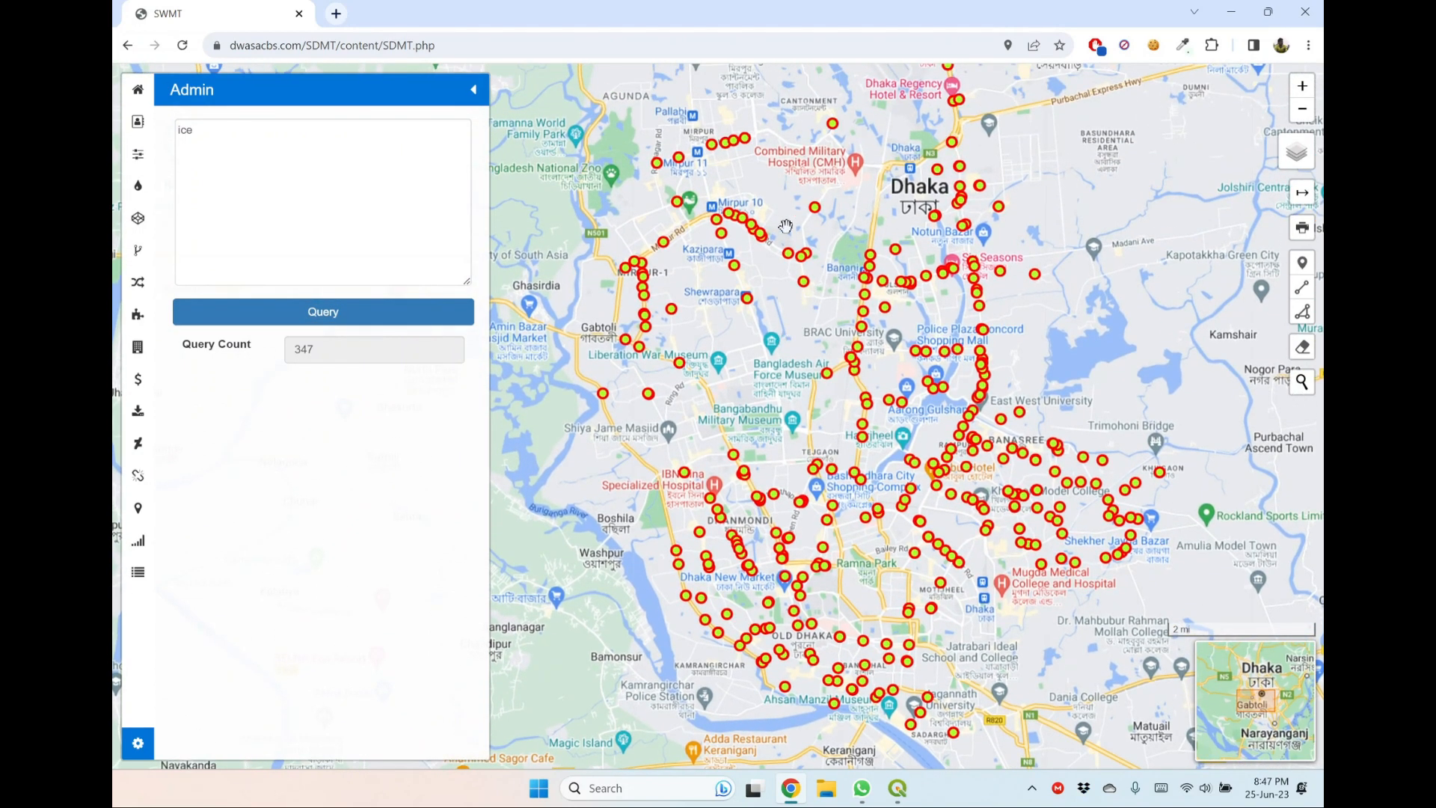
{"action": "left_click", "coordinate": [802, 284]}
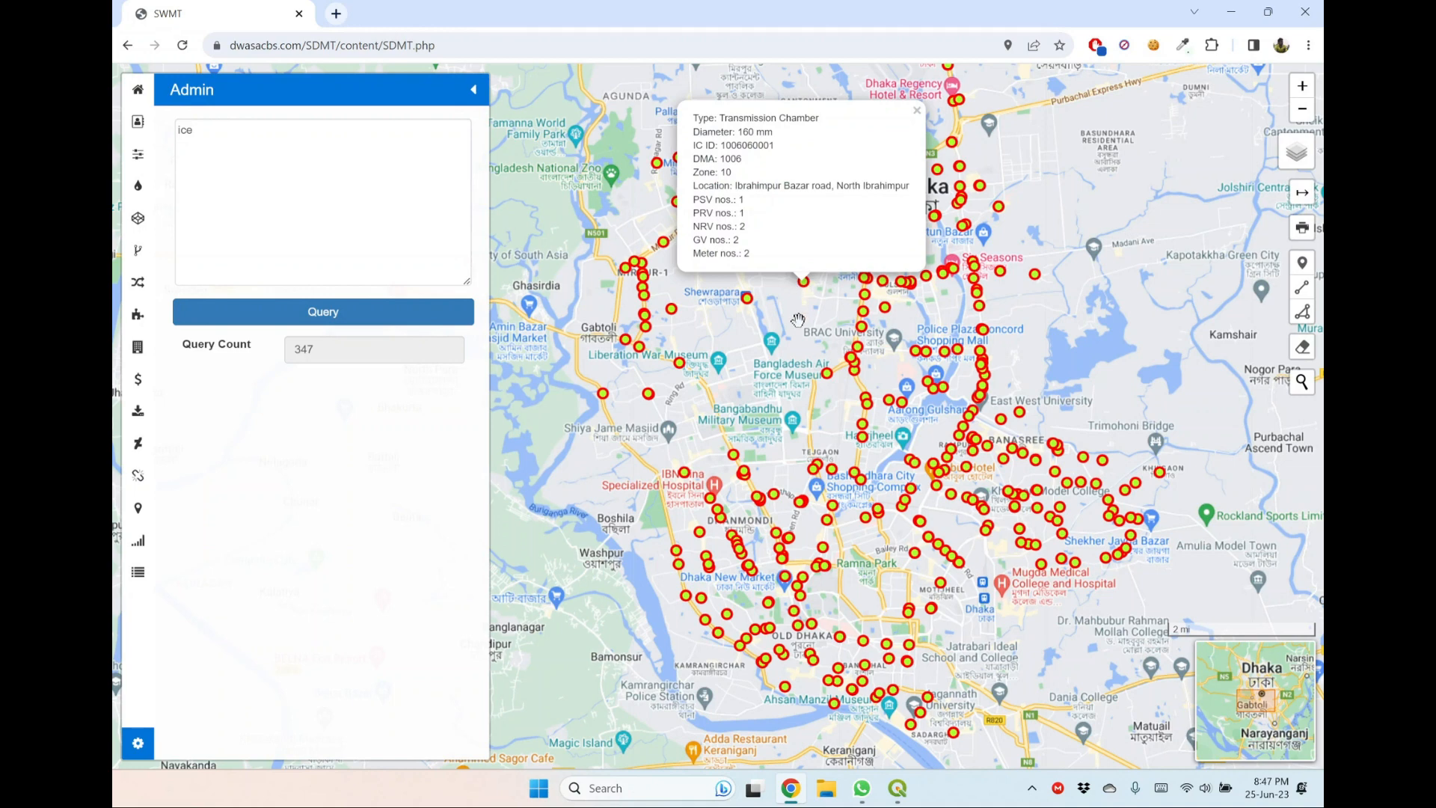
{"action": "left_click", "coordinate": [918, 112]}
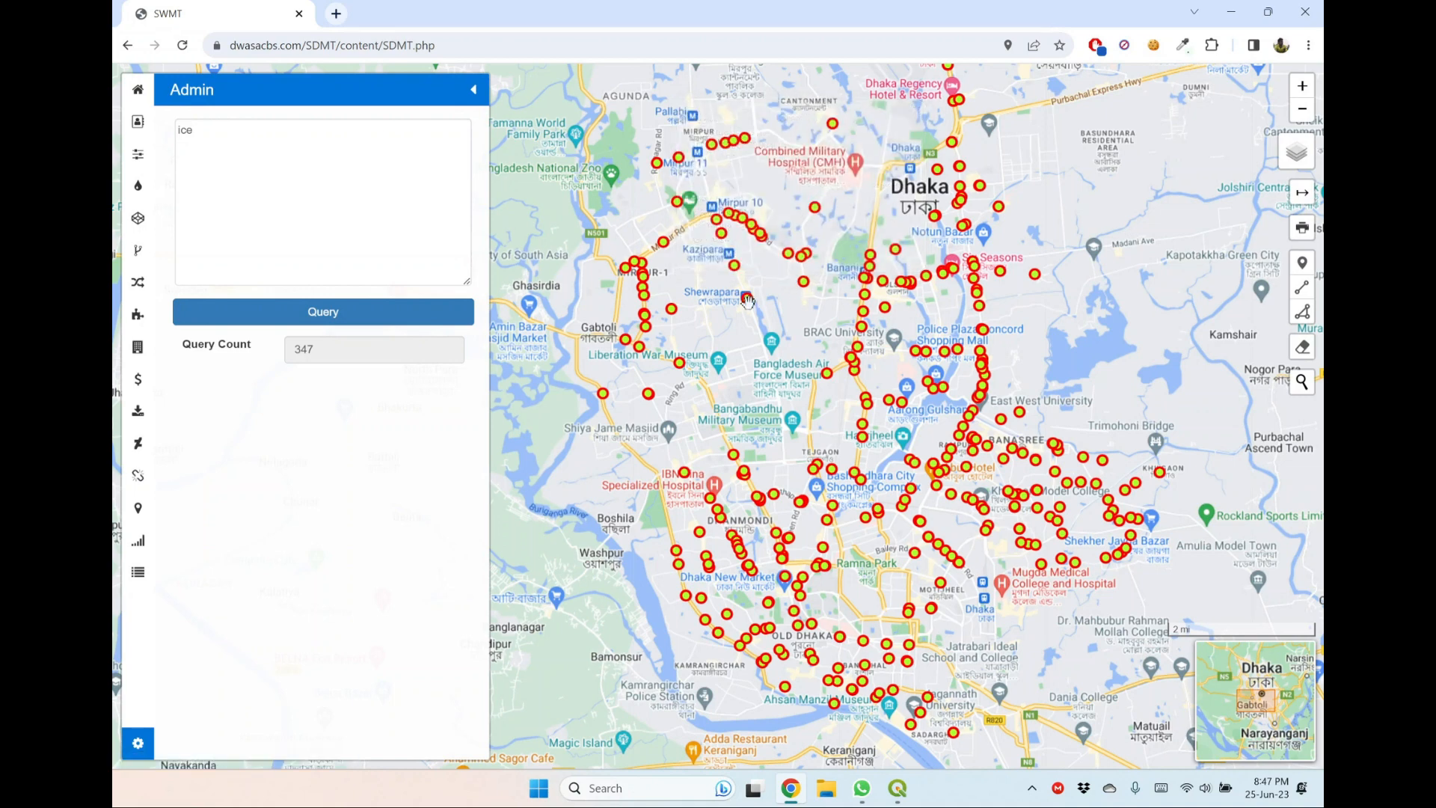
Extend the ice query with where ice_type = 'Inter DMA Chamber', run it and view the plotted chambers.
{"action": "left_click", "coordinate": [193, 130]}
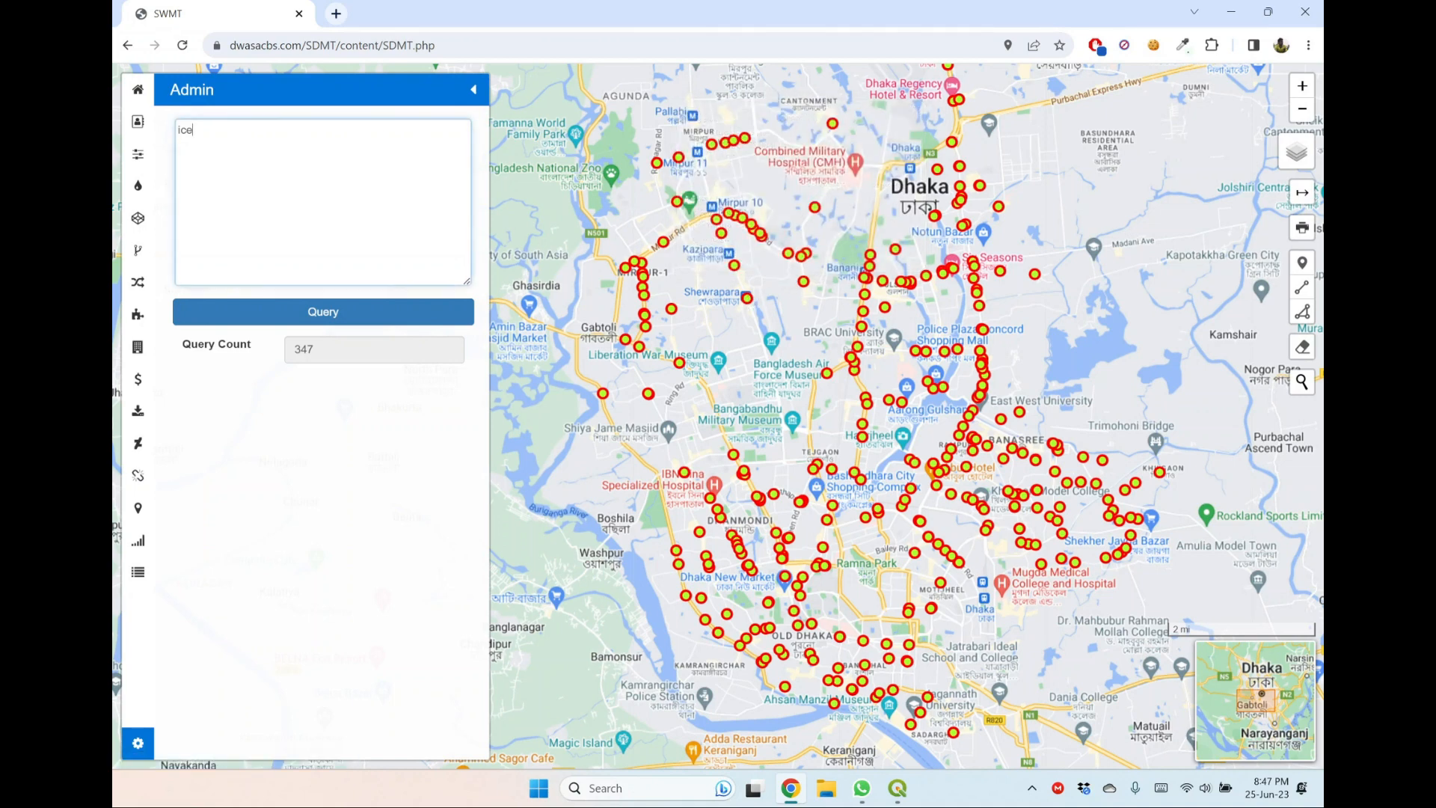
{"action": "type", "text": "where ice_type = 'Inter DMA Chamber"}
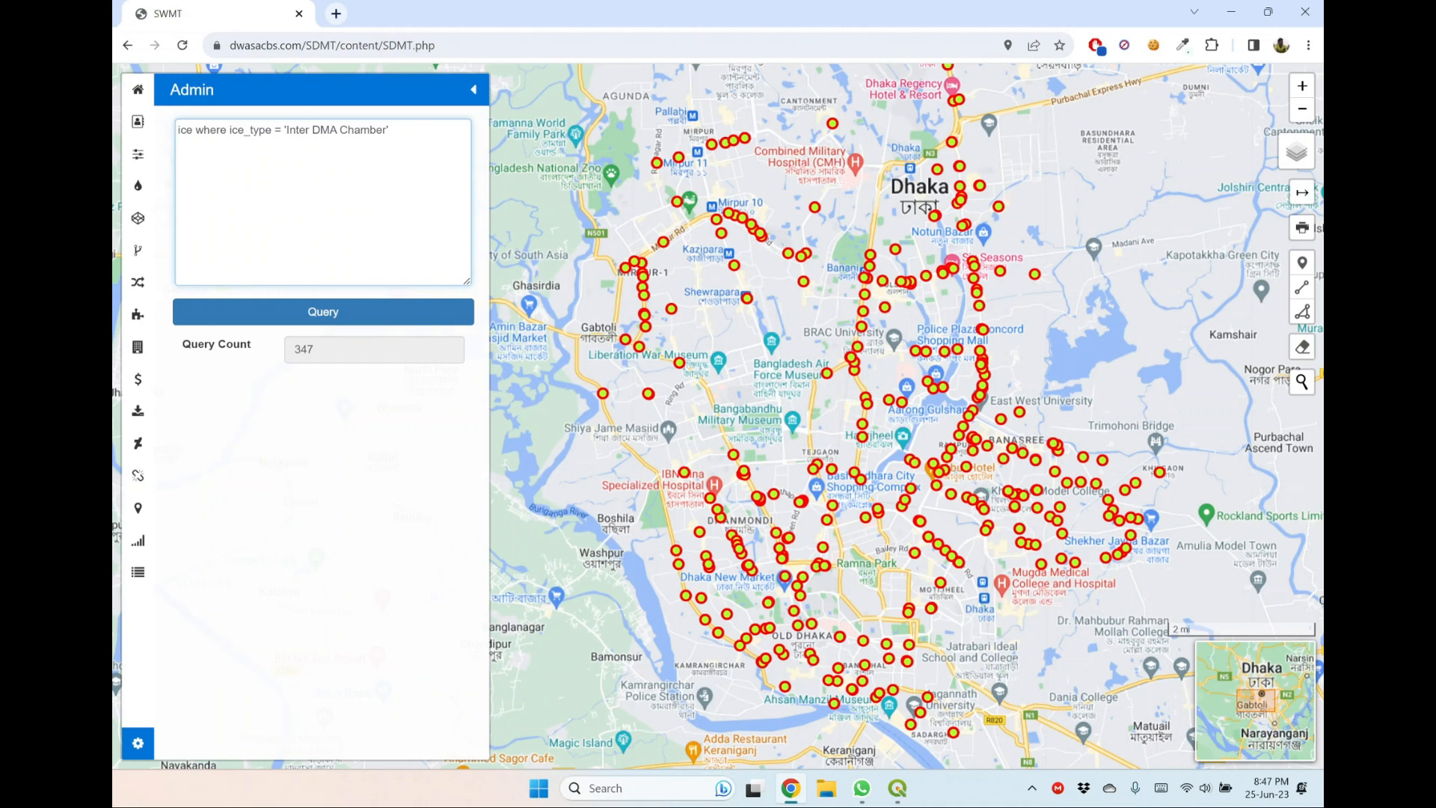
{"action": "left_click", "coordinate": [352, 312]}
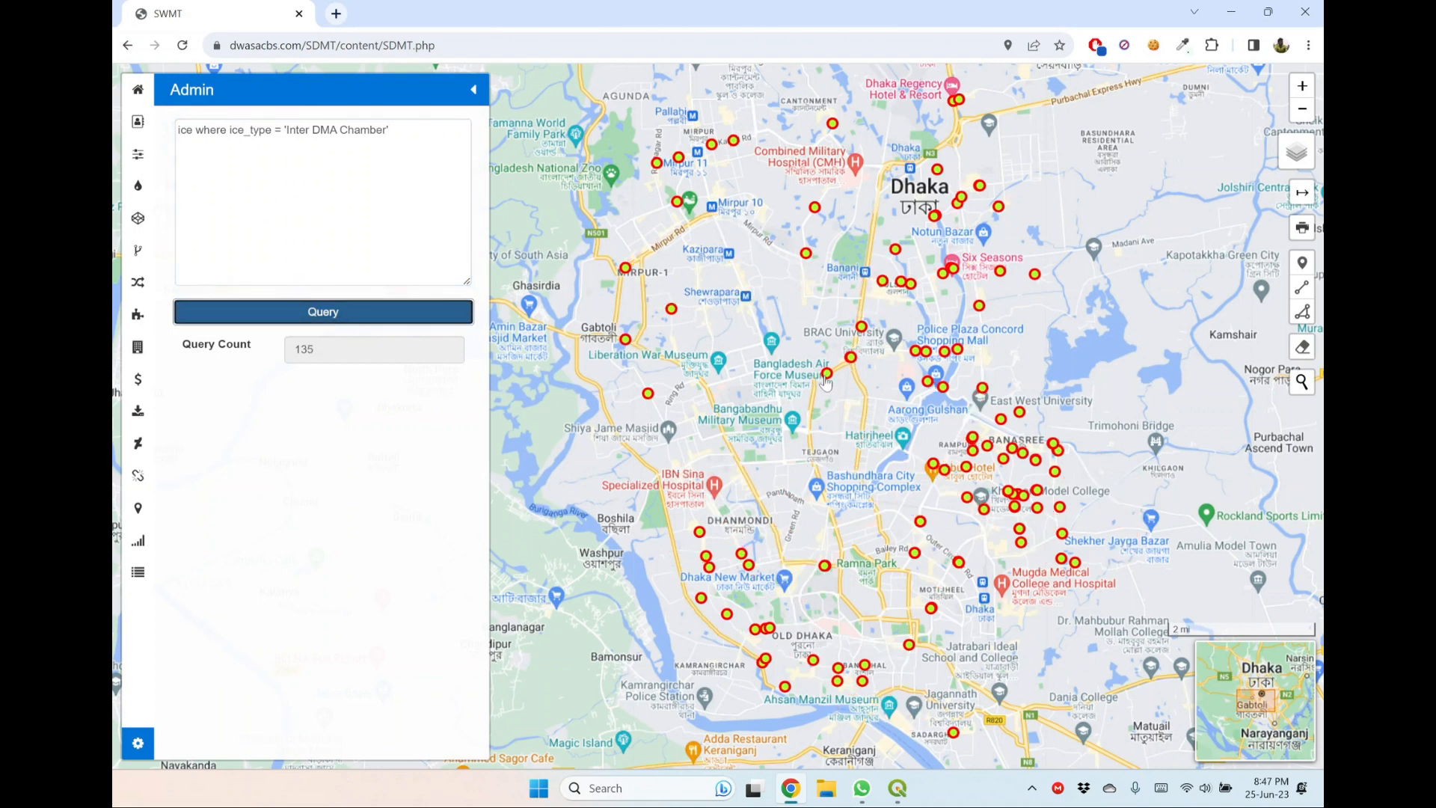
{"action": "left_click_drag", "start_coordinate": [802, 325], "coordinate": [801, 355]}
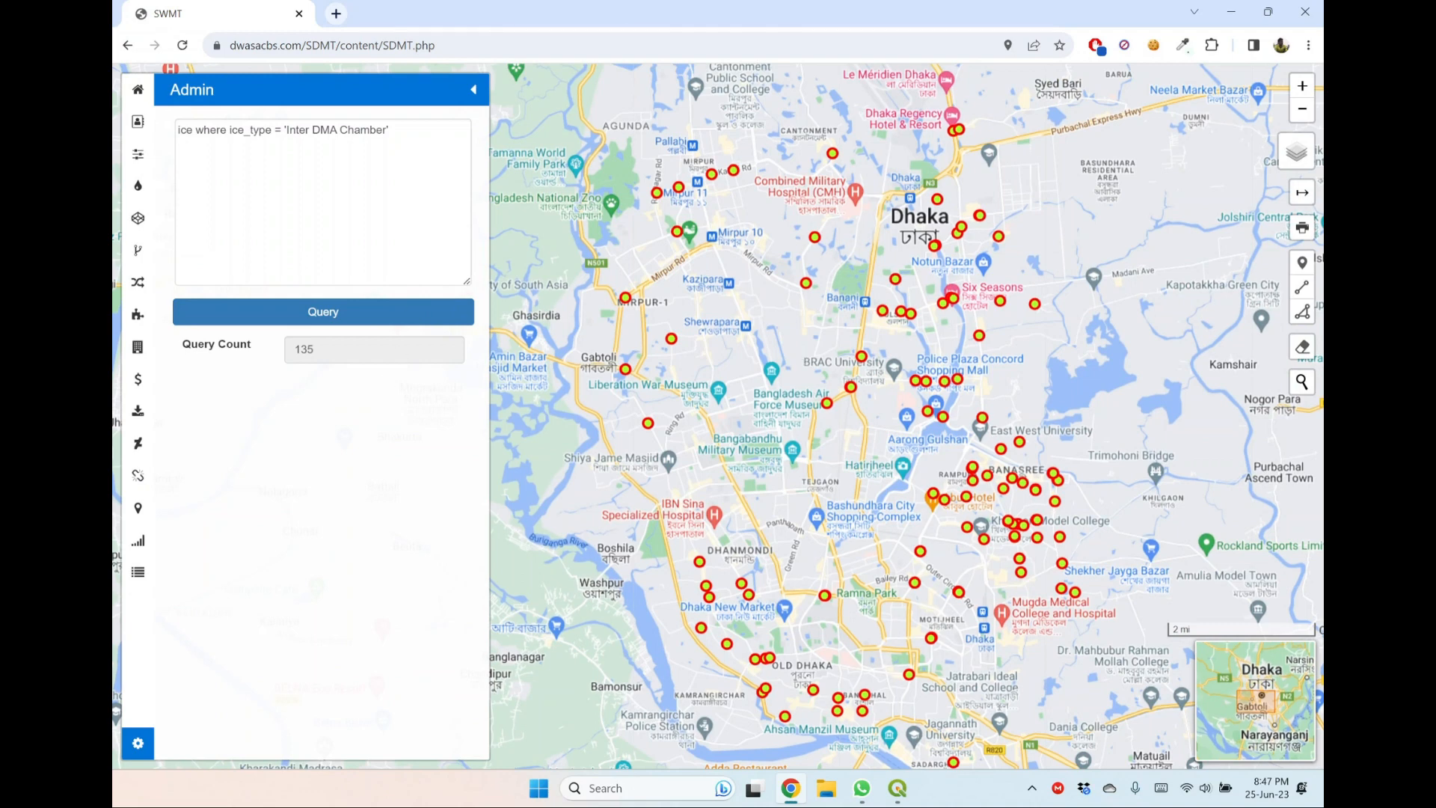
Check a Khilgaon chamber's DMA, add and ice_dma_id = '606' to the Inter DMA Chamber query, run it and examine the plotted points.
{"action": "left_click", "coordinate": [390, 131]}
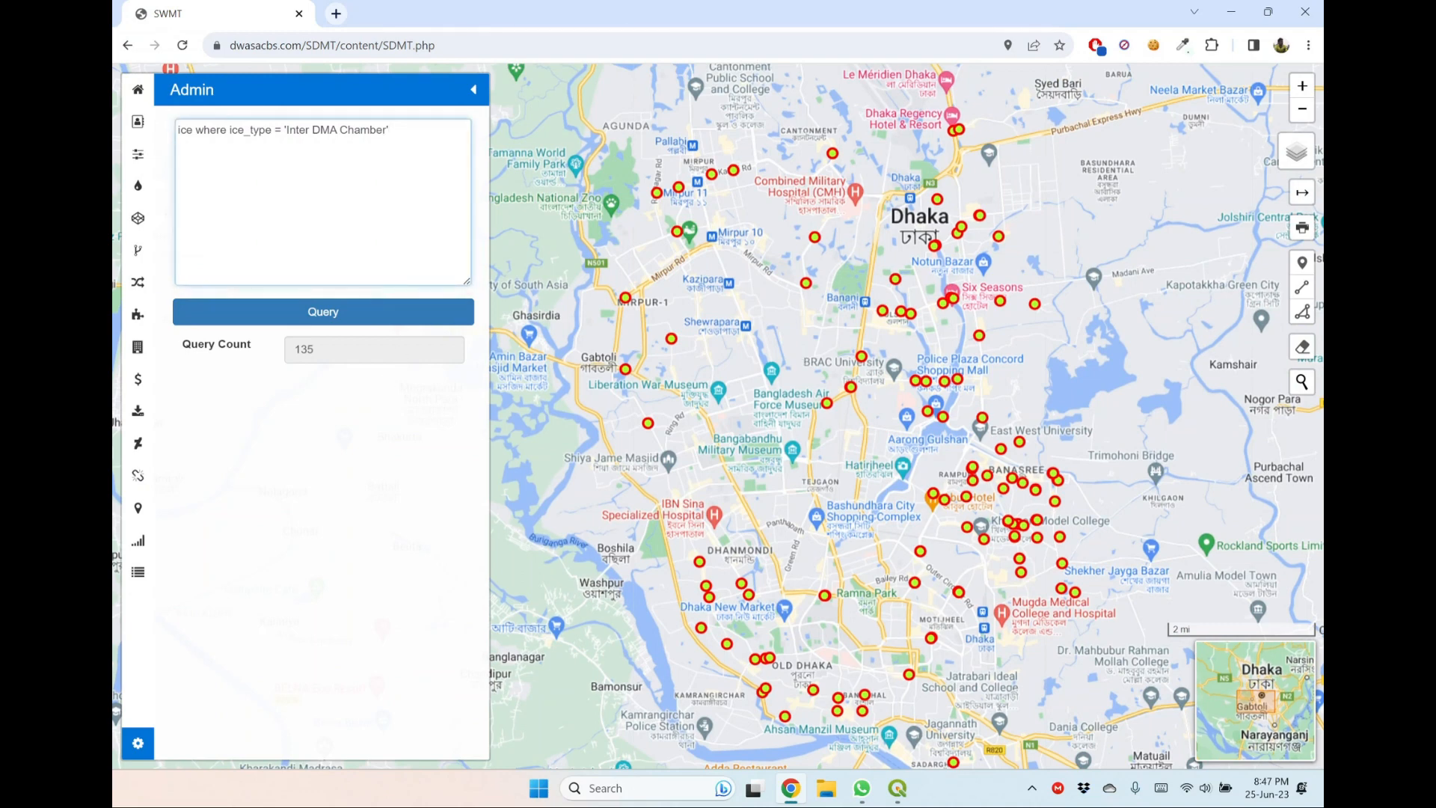
{"action": "type", "text": "and ice_dma_id ="}
{"action": "left_click", "coordinate": [1016, 534]}
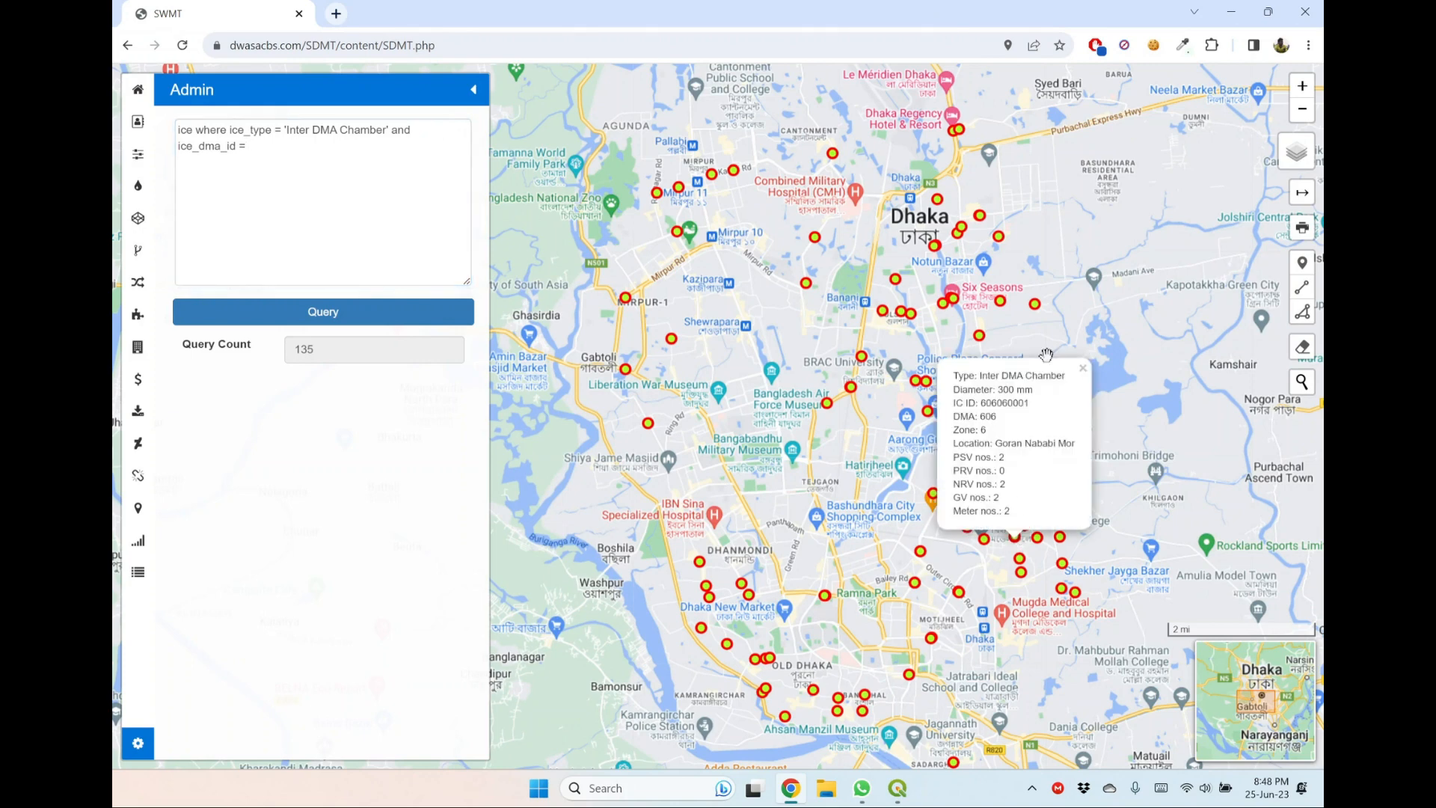
{"action": "left_click", "coordinate": [1083, 368]}
{"action": "left_click", "coordinate": [251, 147]}
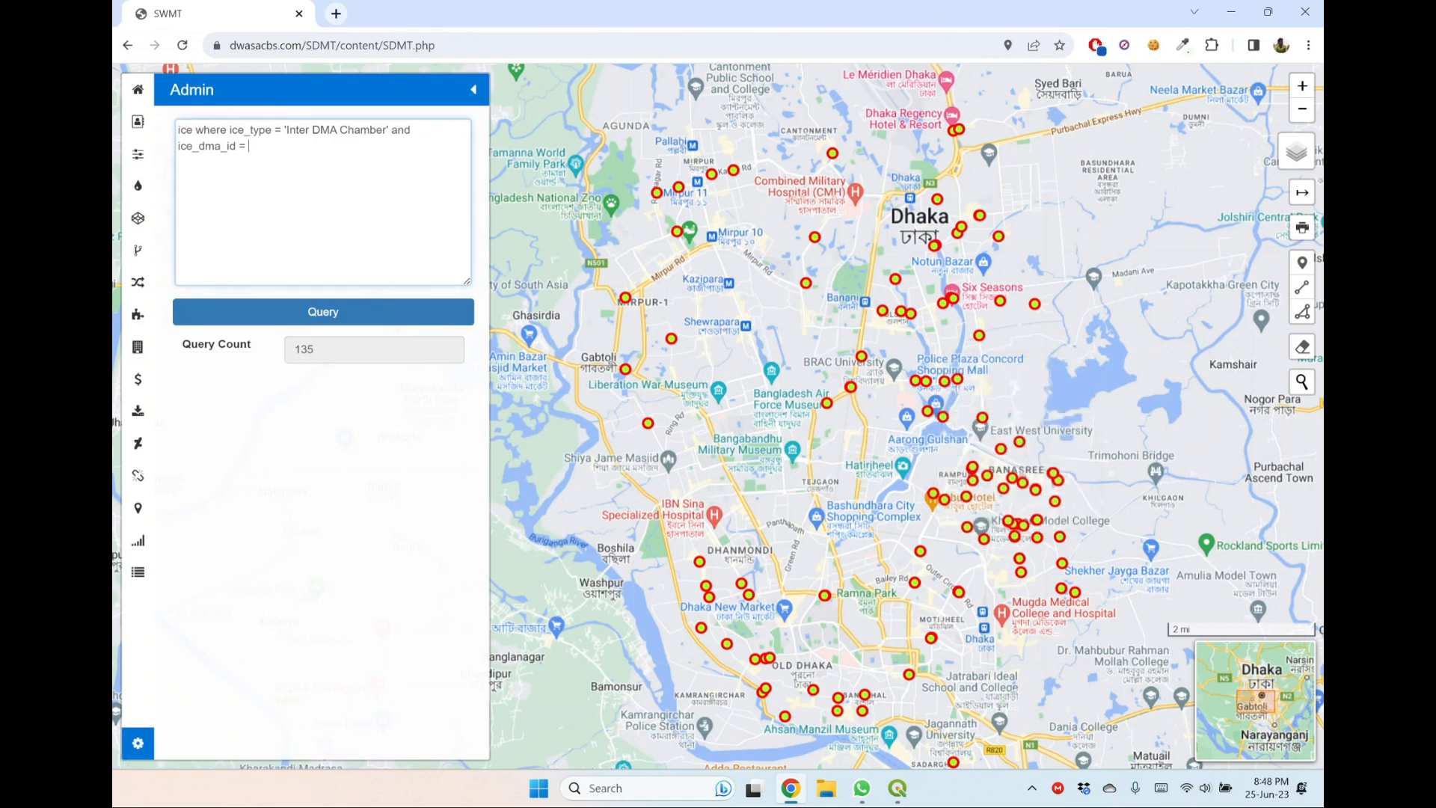
{"action": "type", "text": "'606"}
{"action": "left_click", "coordinate": [398, 311]}
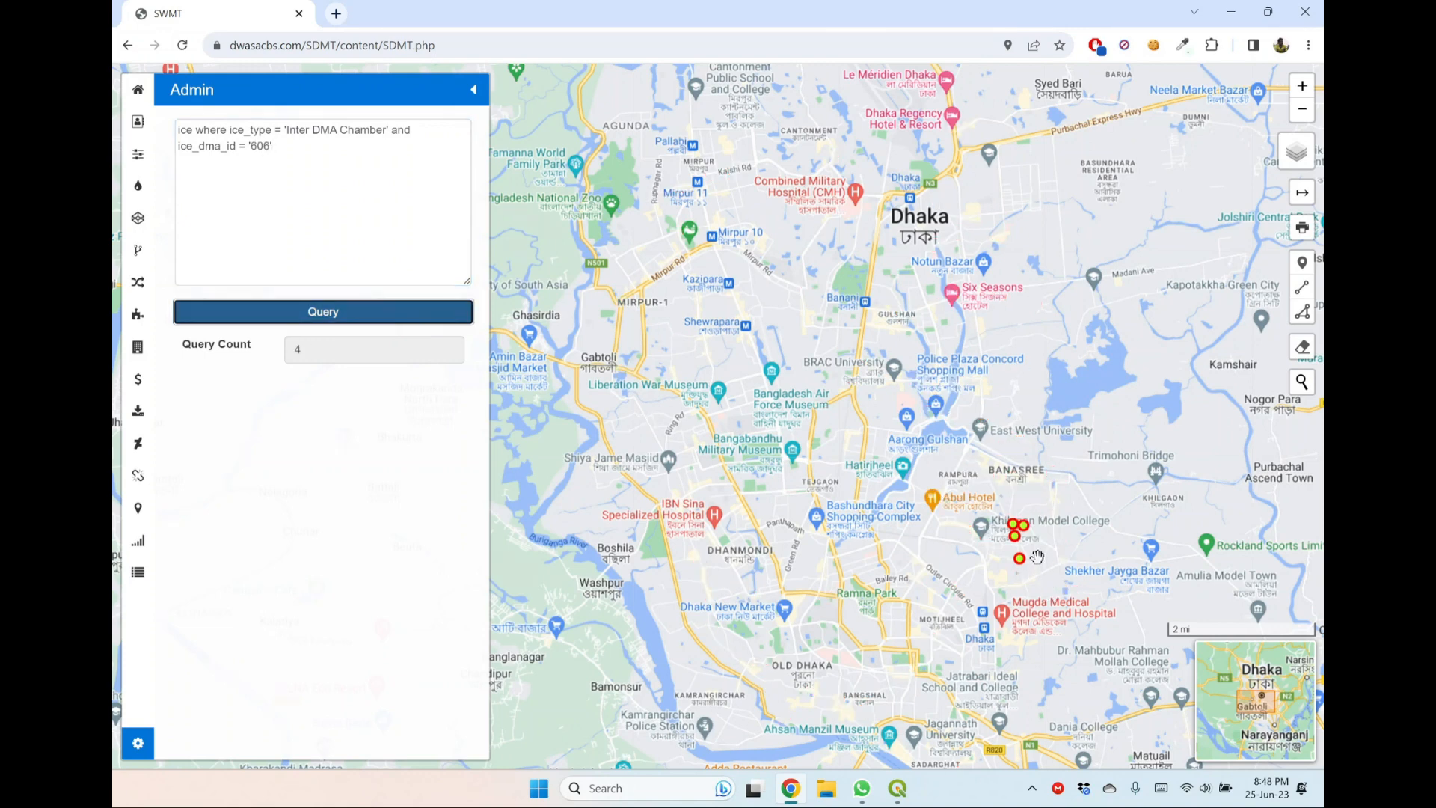
{"action": "scroll", "coordinate": [1036, 558], "scroll_direction": "up", "scroll_amount": 3}
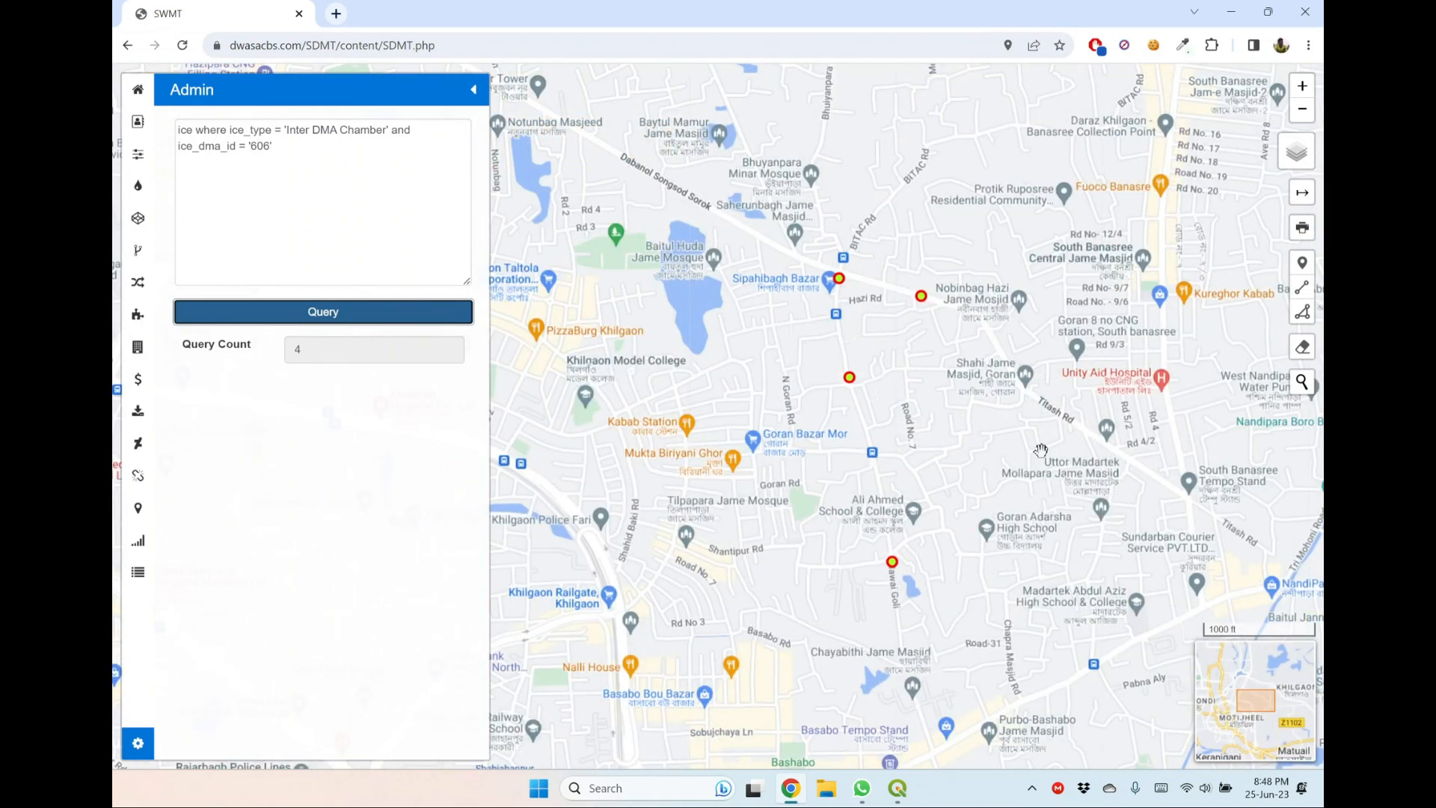
{"action": "scroll", "coordinate": [1043, 451], "scroll_direction": "down", "scroll_amount": 4}
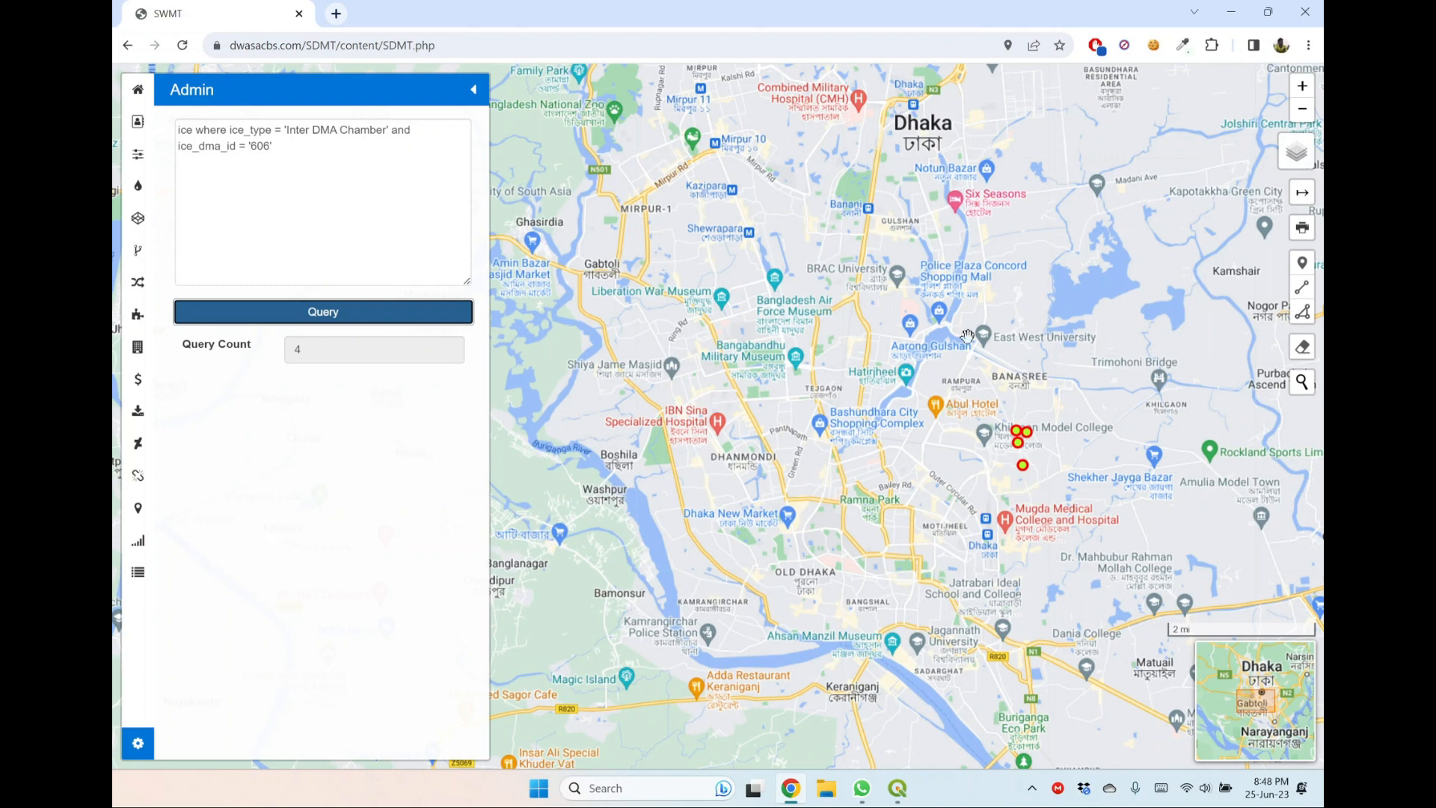
{"action": "left_click_drag", "start_coordinate": [963, 344], "coordinate": [941, 373]}
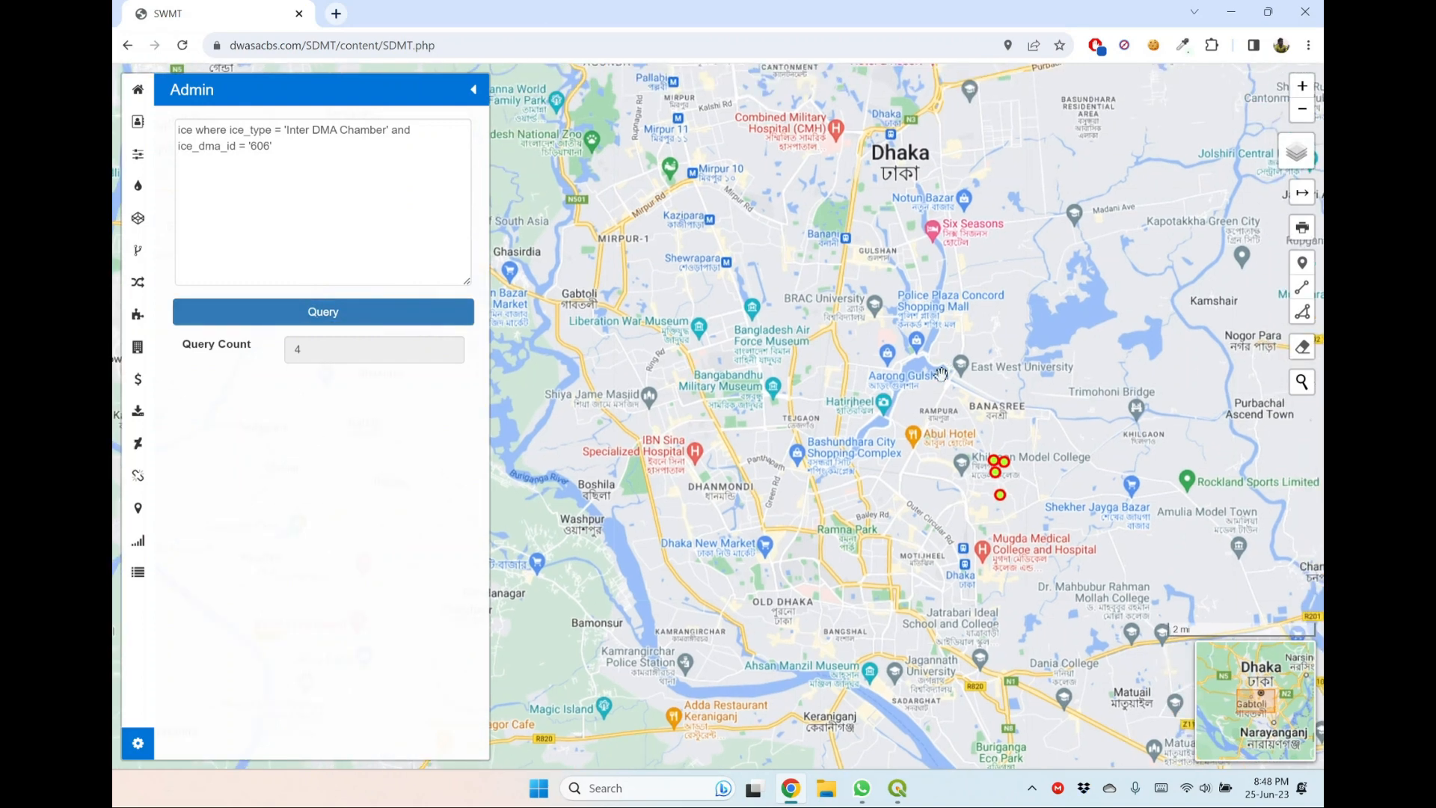